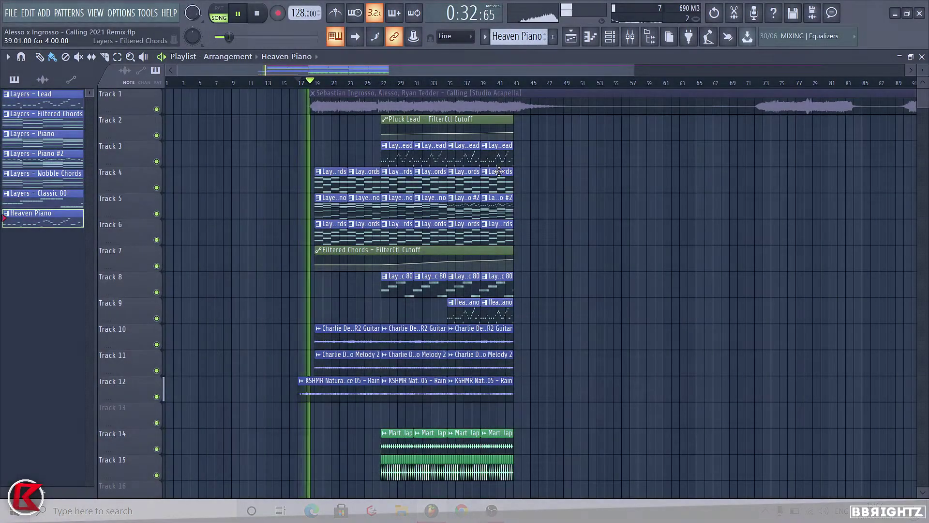
Step: Examine the playlist arrangement, the mixer, and the channel settings of the STLR2 Guitar and STLR2 Piano Melody 2 samples
scroll(501, 179, "down", 1)
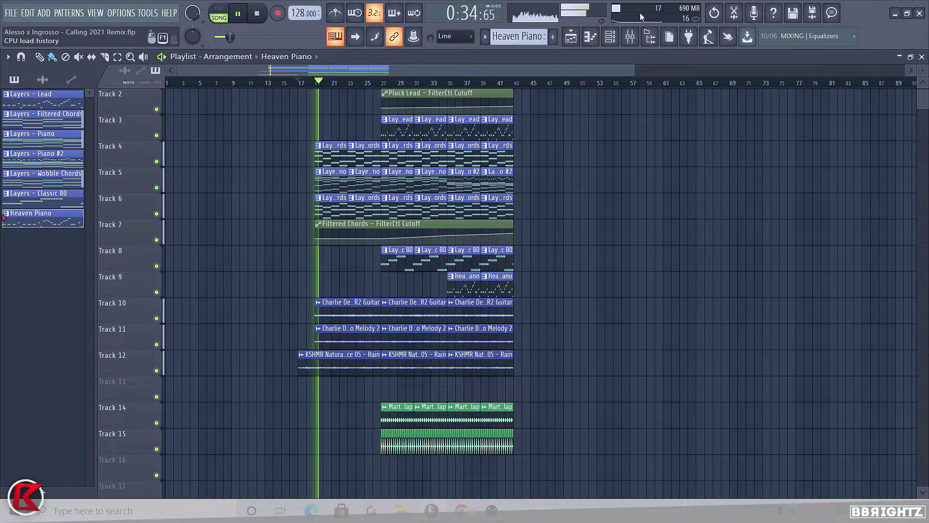
left_click(638, 38)
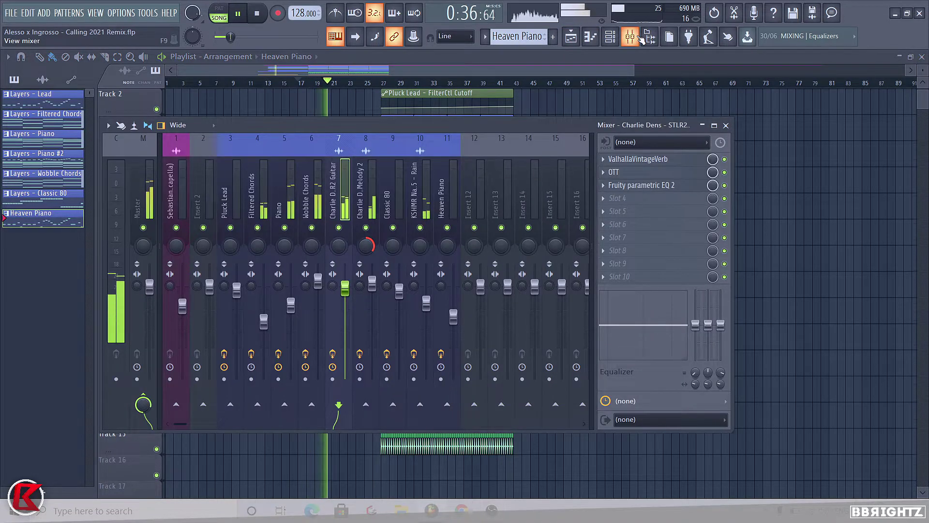
left_click(640, 39)
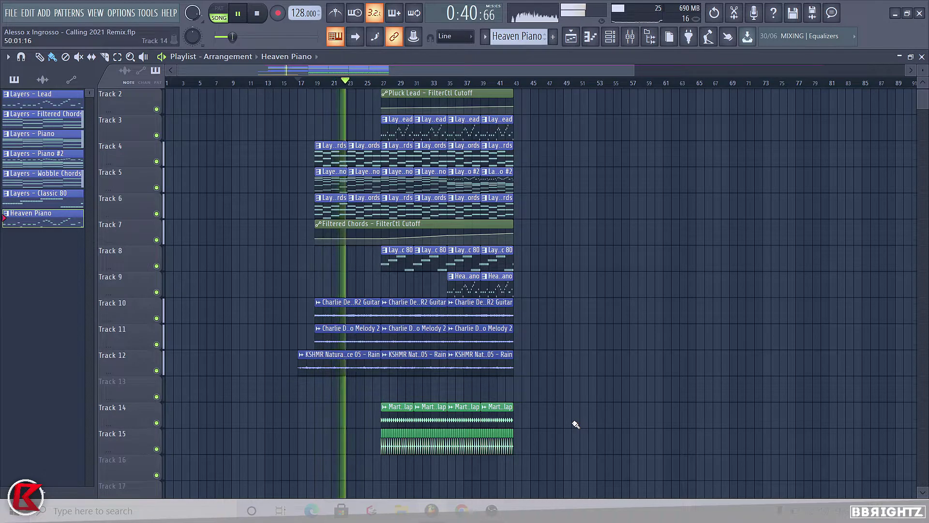
scroll(577, 422, "up", 1)
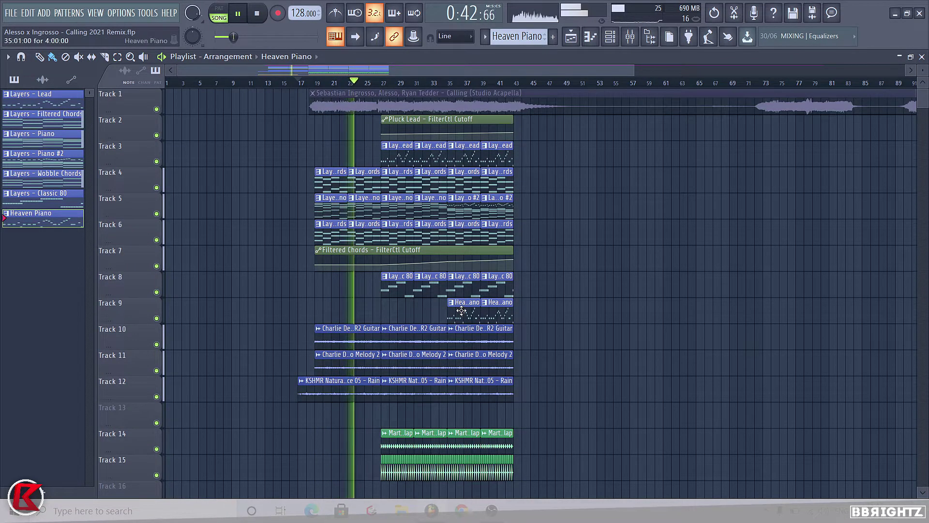
scroll(419, 293, "up", 3)
double_click(317, 342)
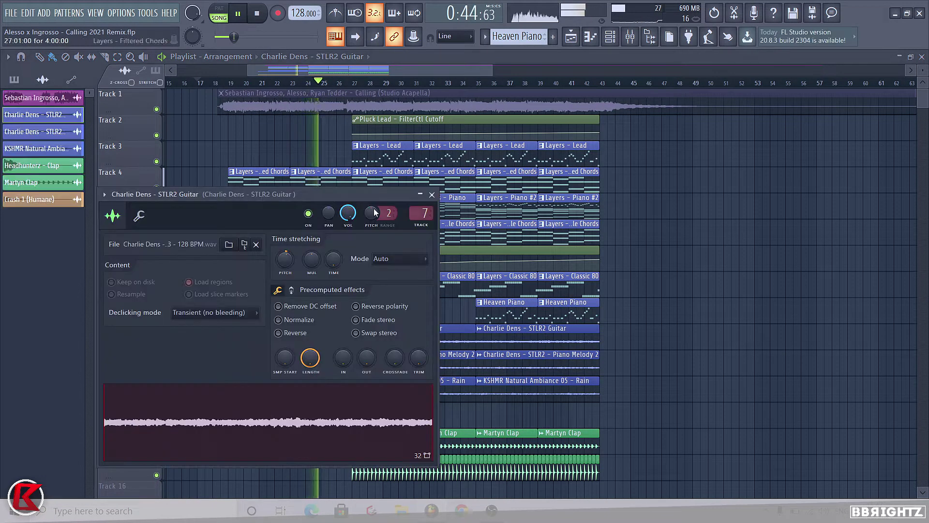
left_click_drag(358, 195, 343, 145)
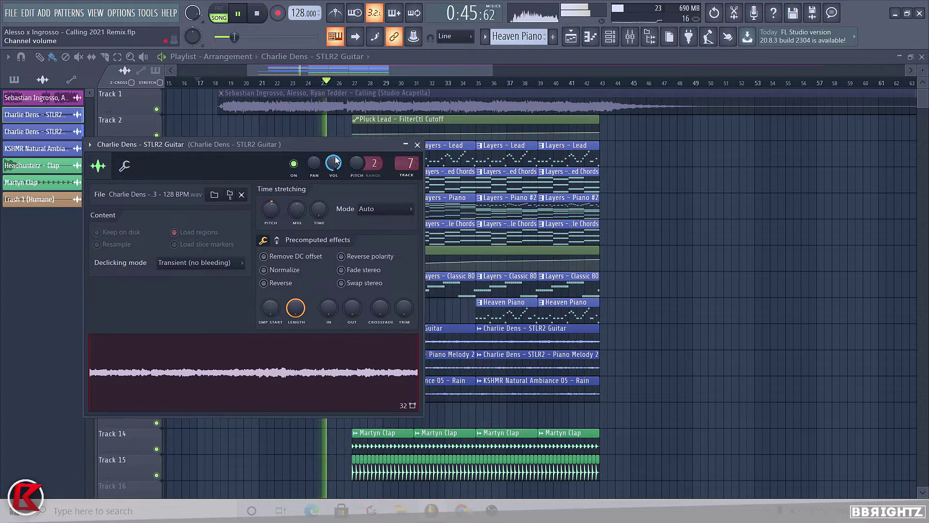
left_click(417, 144)
double_click(334, 355)
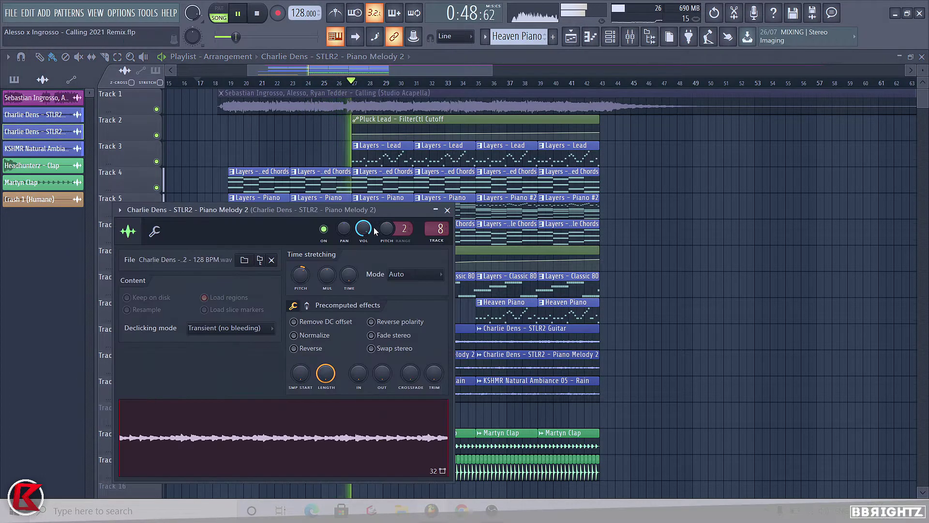
left_click(446, 211)
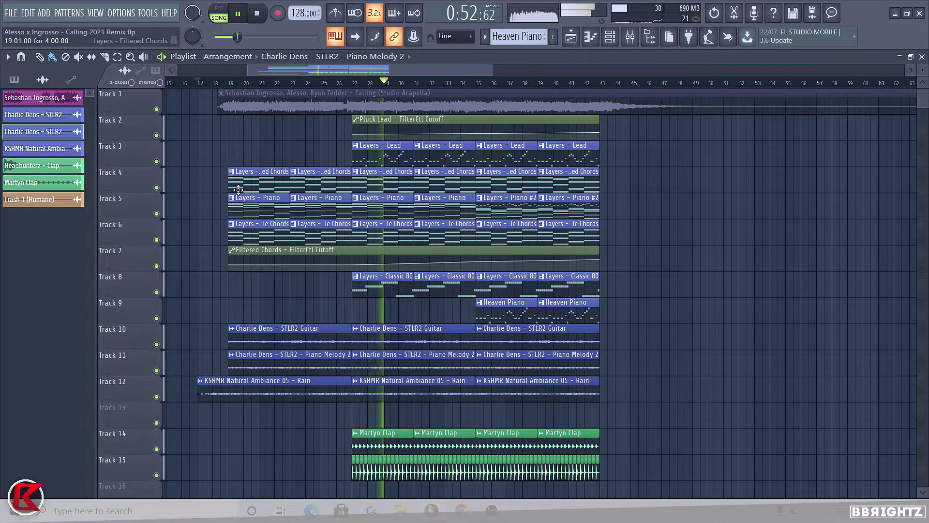
Step: Route the Headhunterz Clap and Martyn Clap channels to consecutive mixer tracks starting from Insert 16
scroll(592, 293, "down", 8)
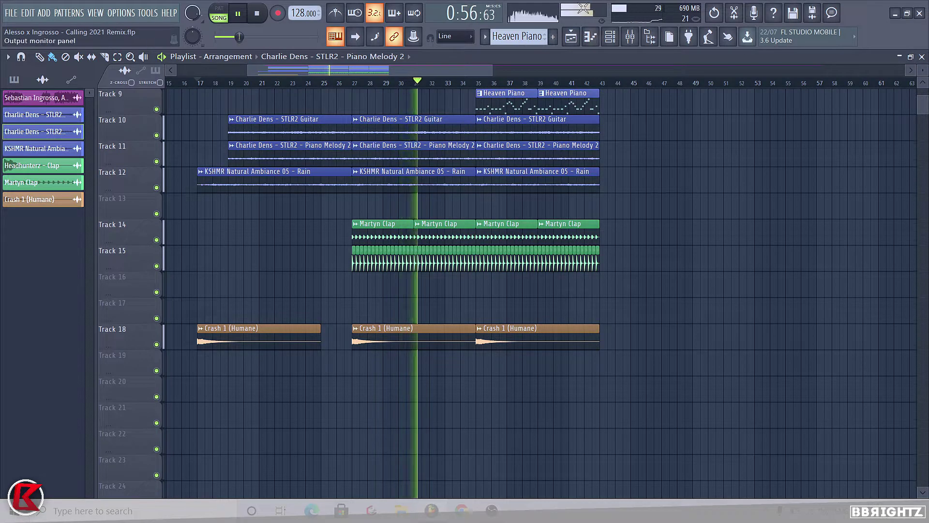
left_click(610, 37)
scroll(334, 407, "down", 5)
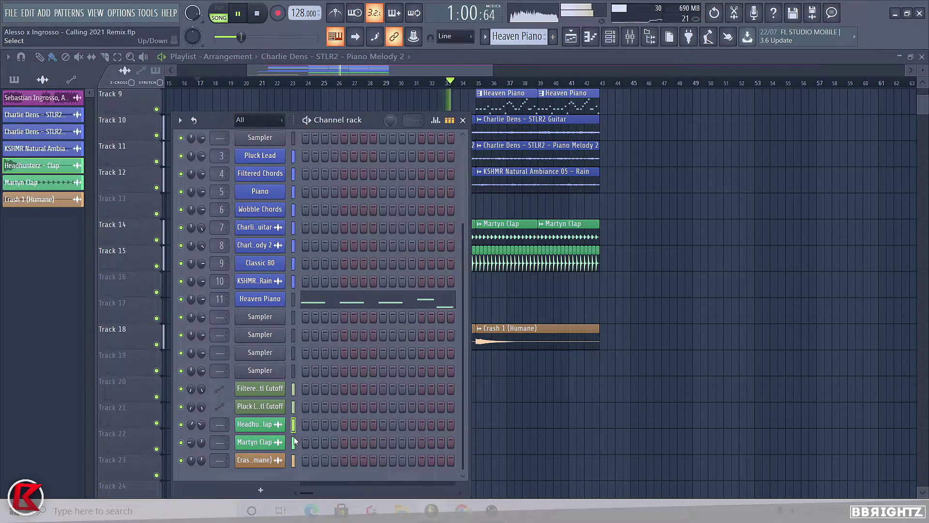
left_click(627, 41)
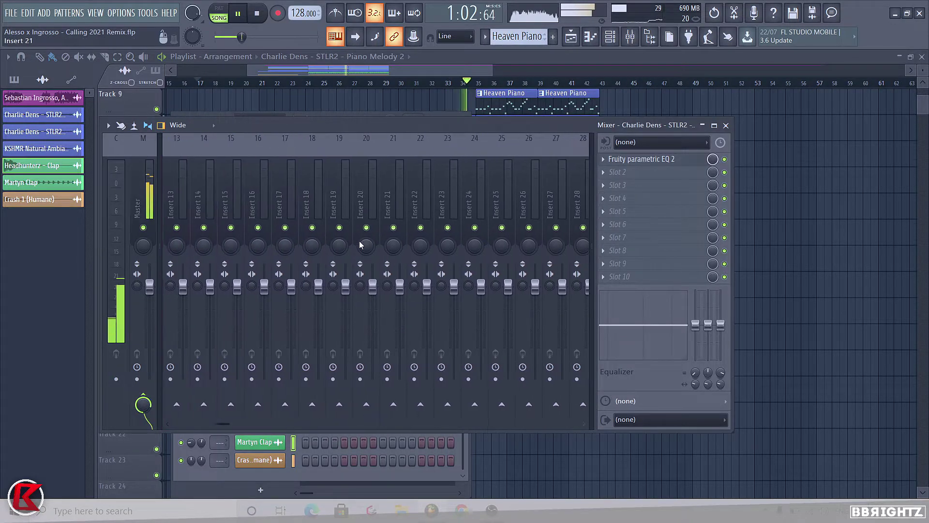
right_click(427, 192)
mouse_move(484, 225)
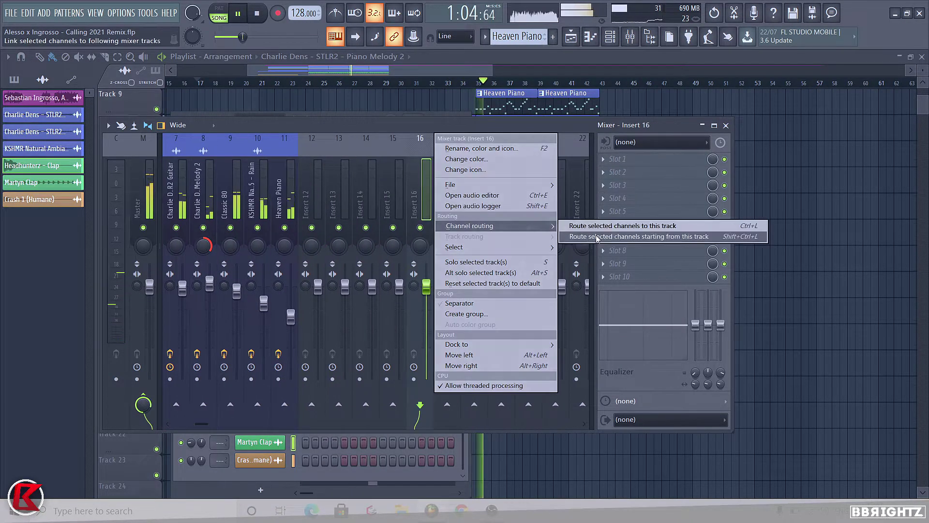
left_click(610, 239)
left_click(477, 181)
right_click(534, 448)
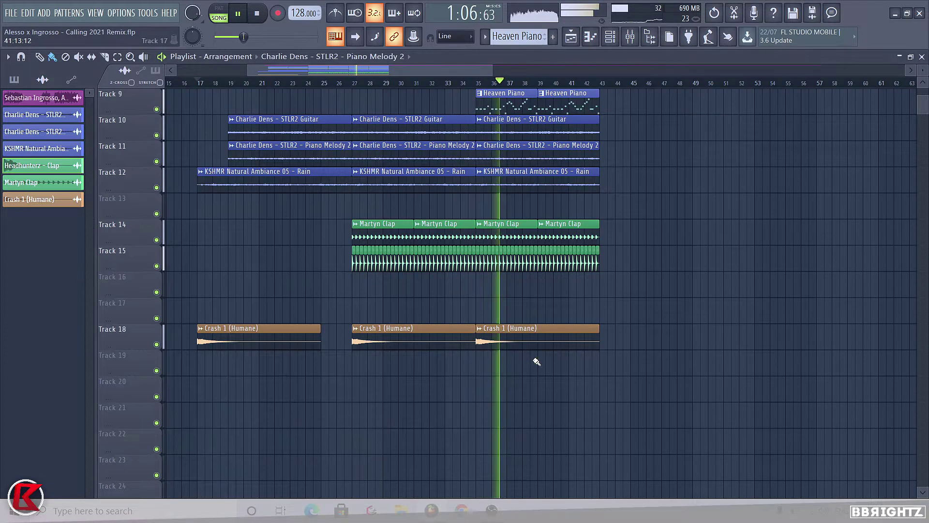
Step: Check the clap channels' mixer routing in the channel rack and the mixer
left_click(631, 39)
right_click(750, 271)
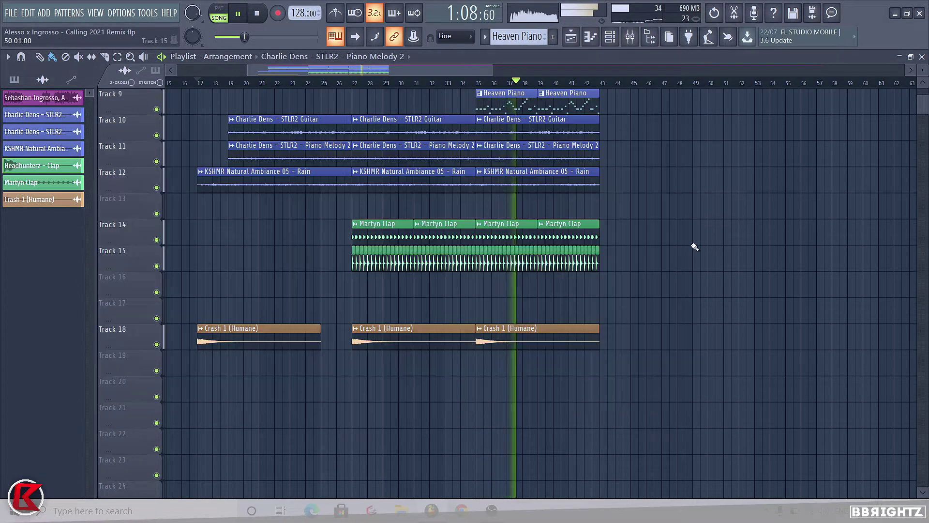
left_click(611, 37)
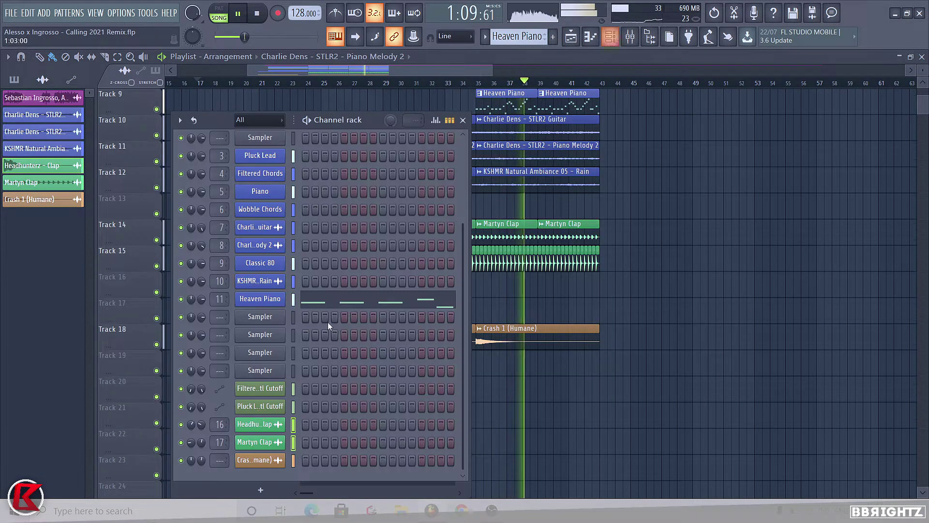
right_click(658, 387)
left_click(630, 39)
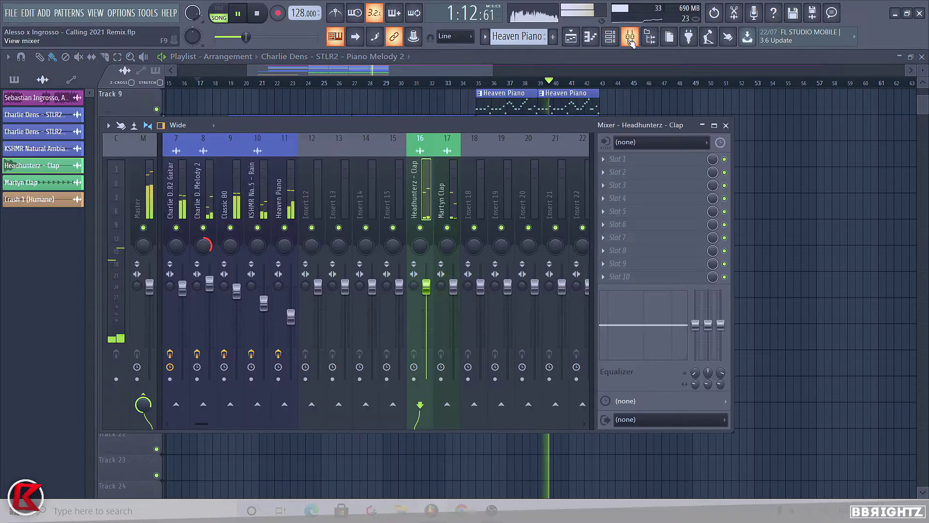
right_click(769, 209)
Step: Unmute the Calling Studio Acapella clip on Track 1 and restart playback from about bar 40
scroll(632, 220, "up", 6)
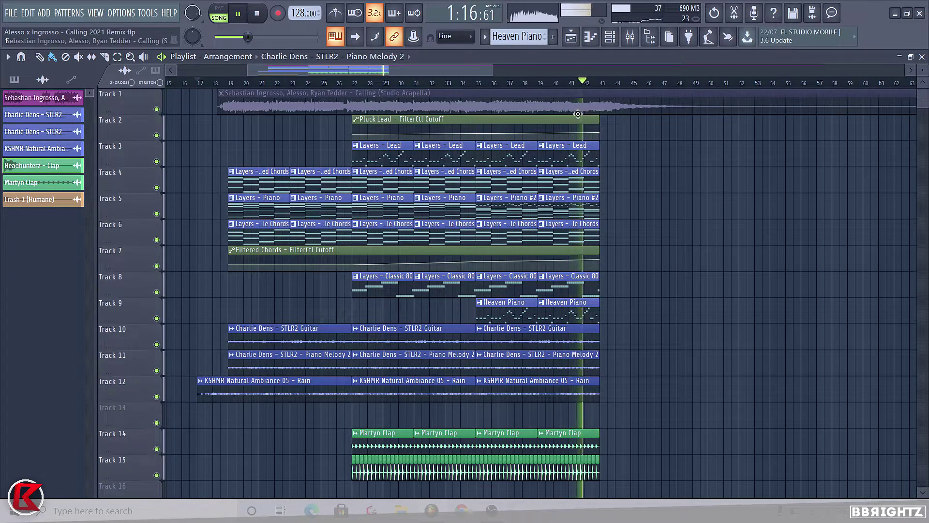
key("space")
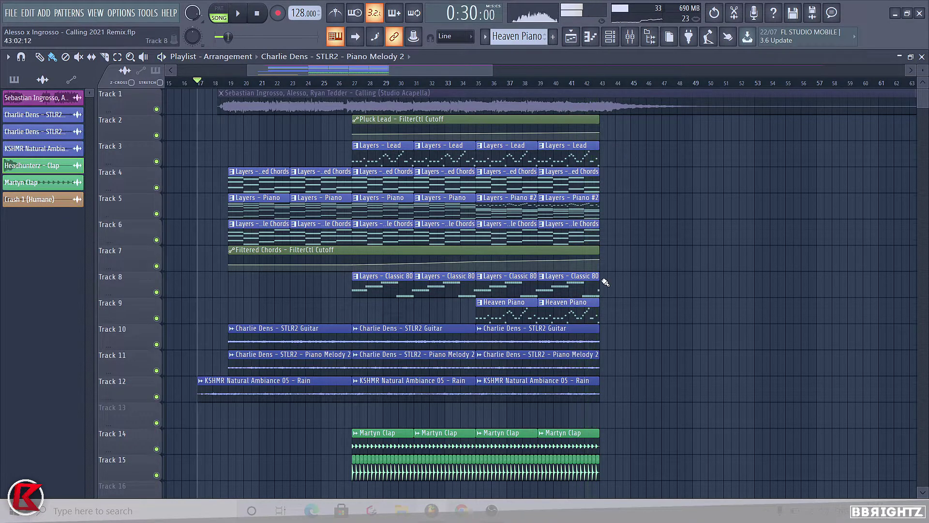
right_click(552, 108, "alt")
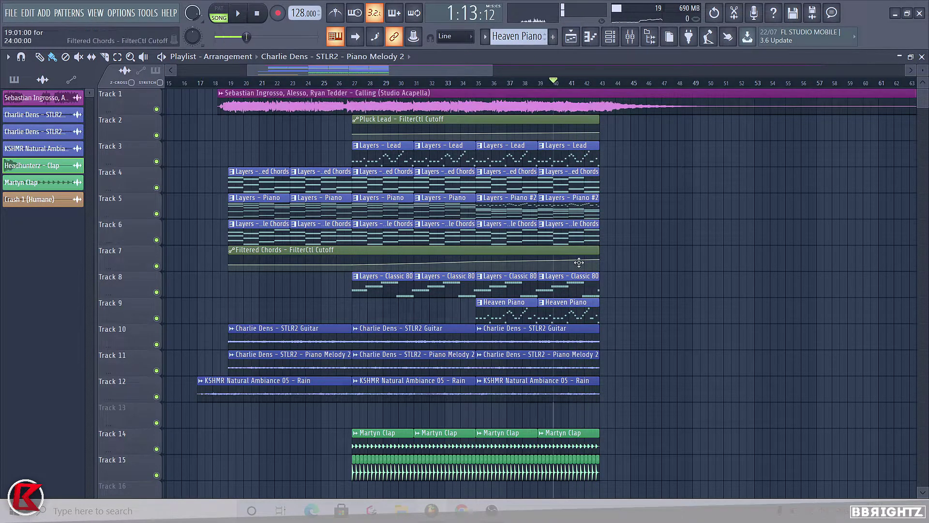
key("space")
Step: Duplicate the bar 35–43 clips on Tracks 3–6 and 8–12 so they repeat directly after bar 43
left_click_drag(626, 385, 500, 286)
left_click_drag(614, 234, 500, 153)
key("ctrl+b")
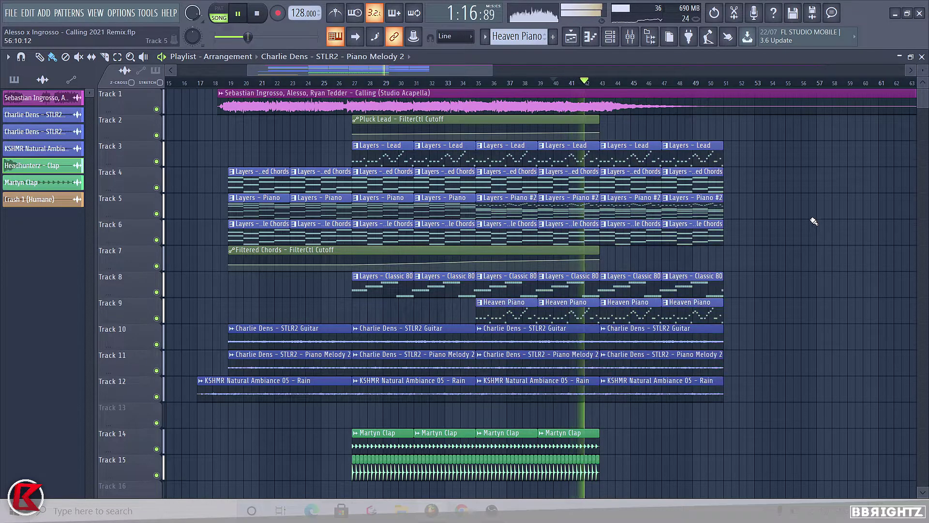
Step: Duplicate the bar 35–43 clap clips on Tracks 14 and 15 and the last Crash 1 clip on Track 18 directly after them
scroll(626, 487, "down", 2)
left_click_drag(622, 479, 476, 382)
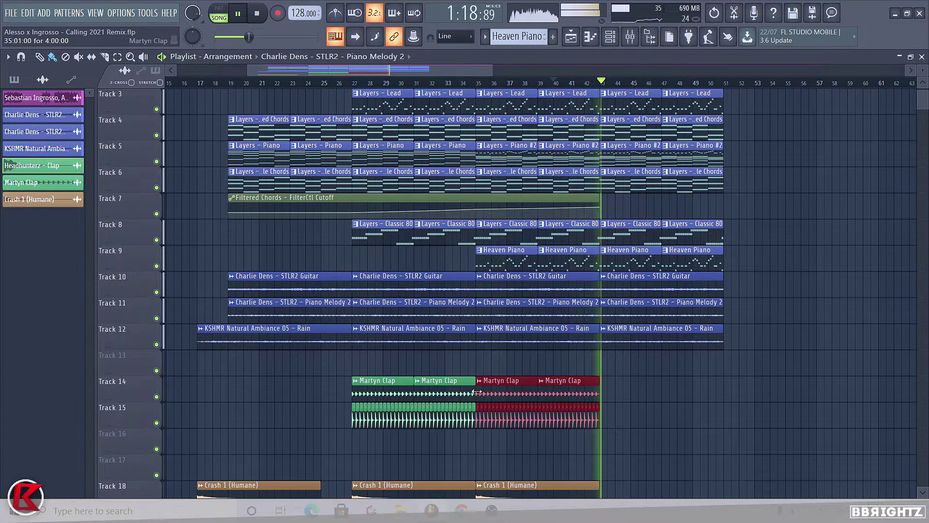
key("ctrl+b")
scroll(557, 467, "down", 1)
left_click(557, 466, "ctrl")
key("ctrl+b")
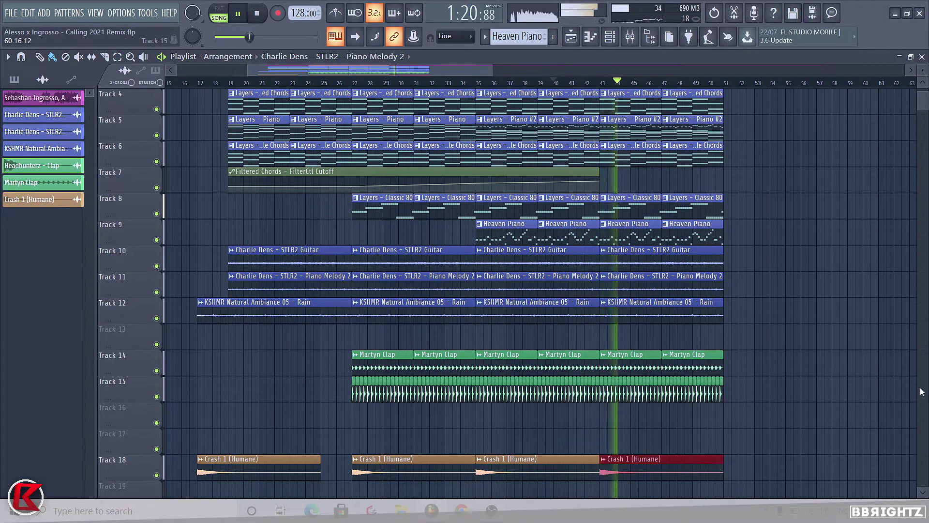
Step: Shorten the last Heaven Piano and Layers - Lead clips to end at bar 50, then play the ending
scroll(823, 182, "up", 3)
scroll(742, 203, "up", 2)
scroll(718, 214, "up", 4)
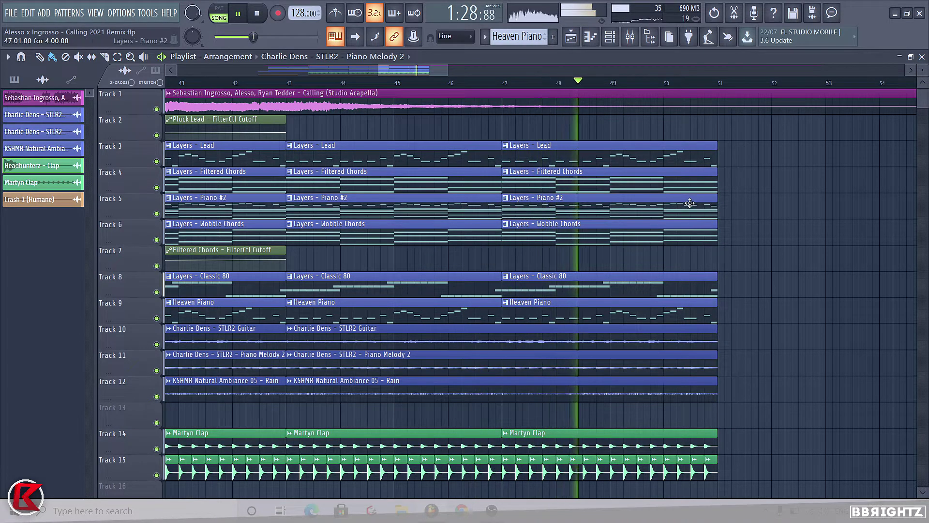
scroll(708, 221, "down", 3)
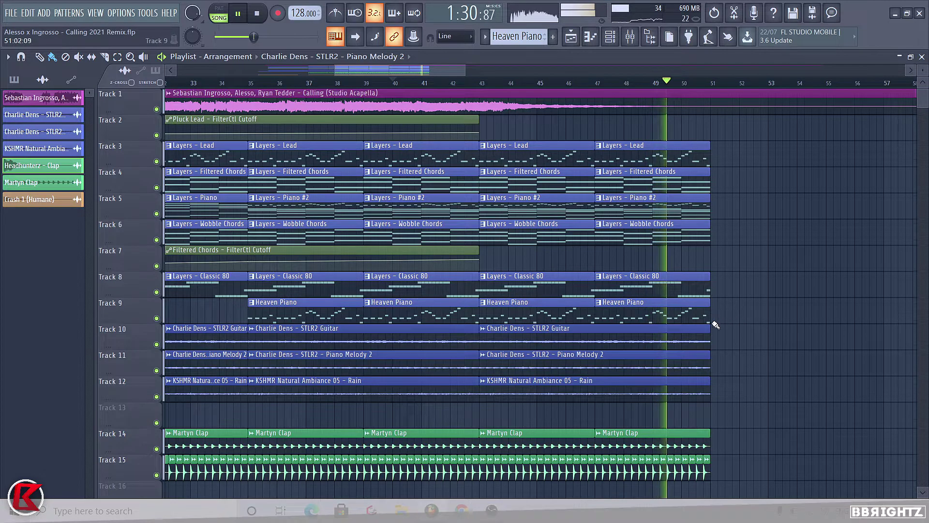
key("space")
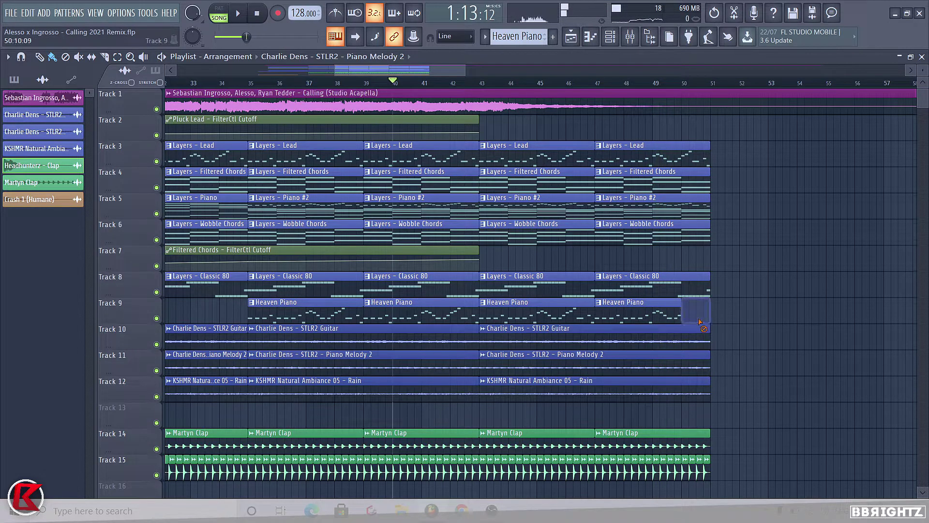
scroll(690, 179, "up", 3)
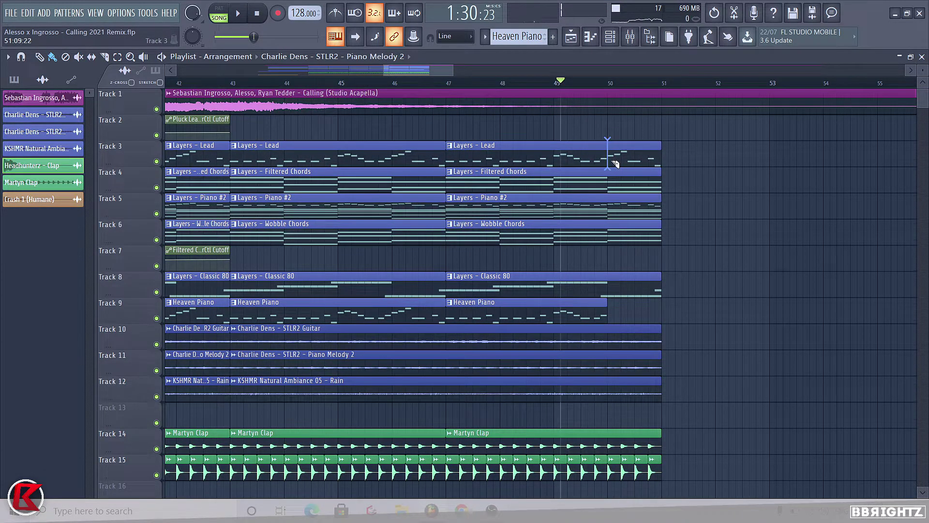
key("space")
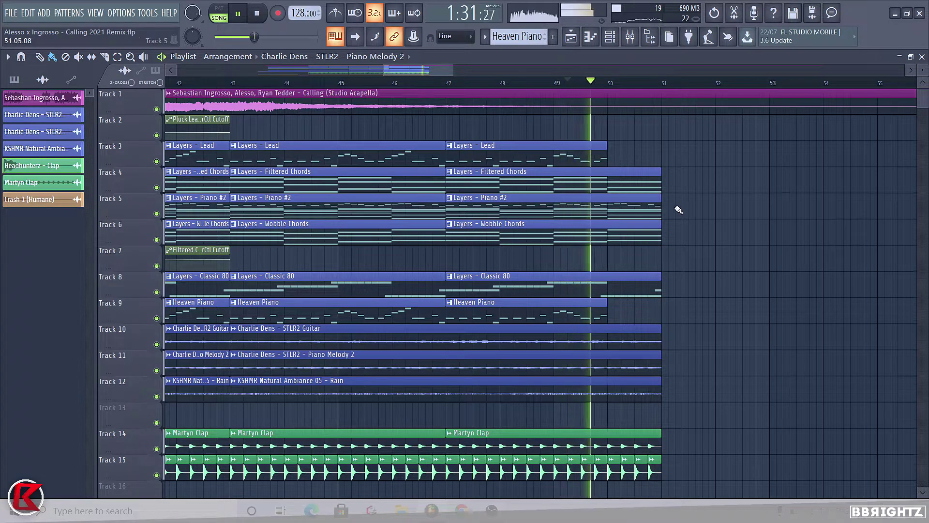
Step: Replay the ending from just before bar 50 and shorten the last Layers - Classic 80 clip to end at bar 50
key("space")
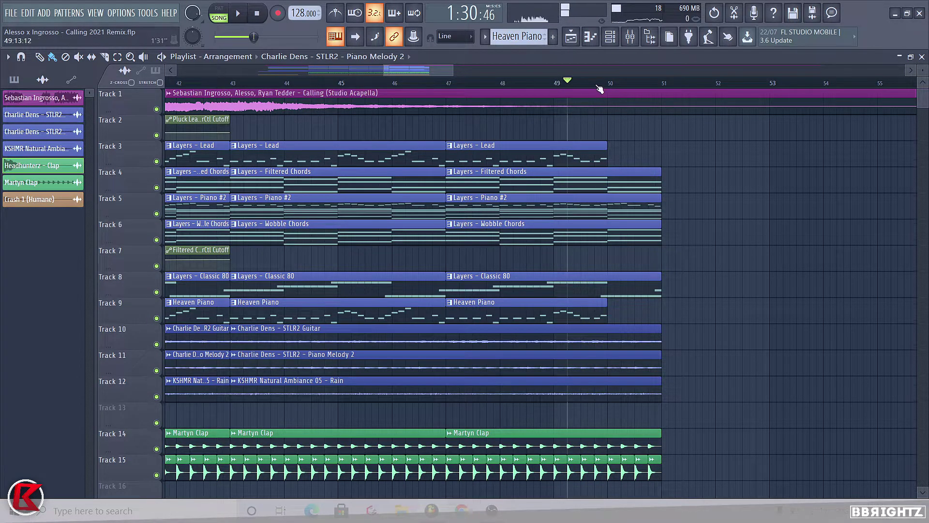
left_click(597, 86)
key("space")
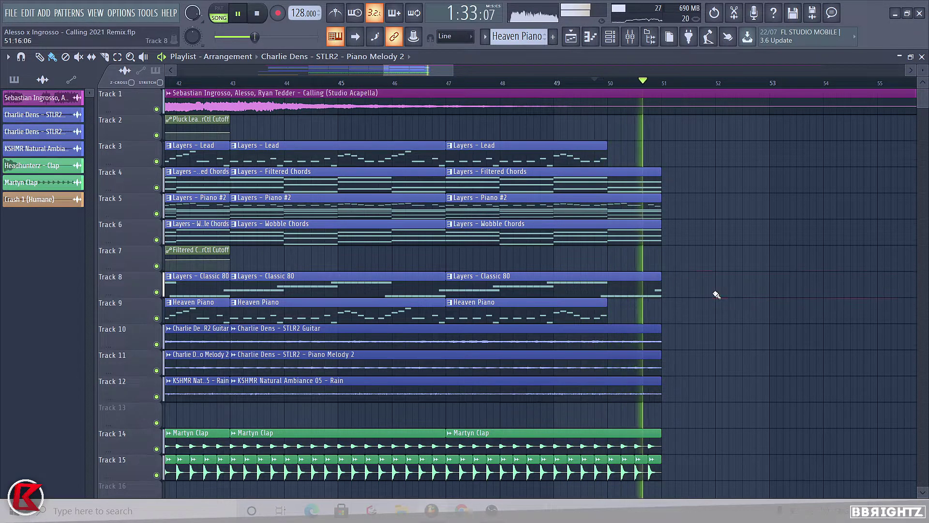
key("space")
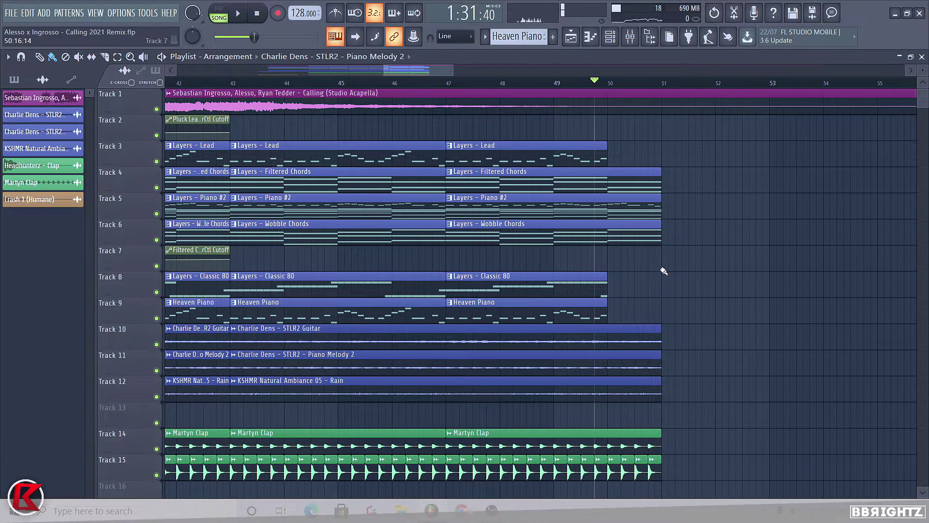
key("space")
key("space")
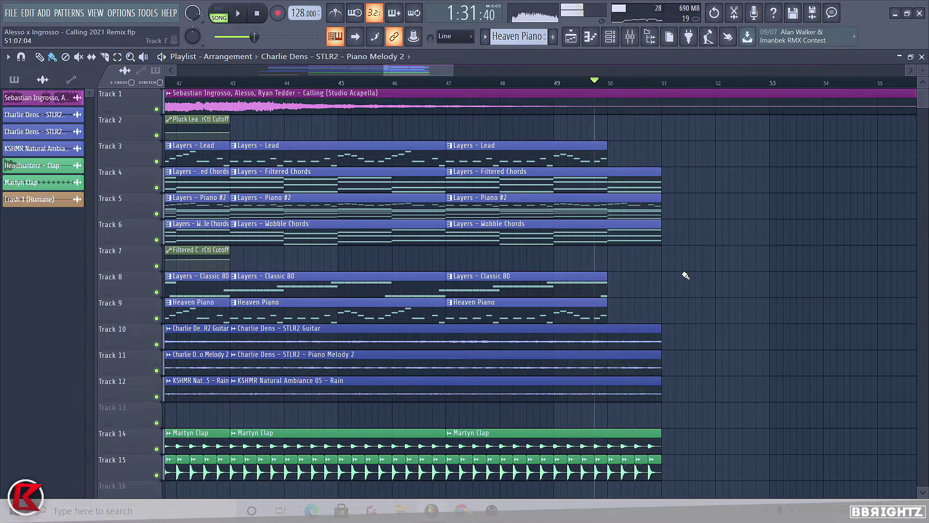
Step: Trim the final clips on Tracks 4–6, 10–12, 14, 15 and 18 to end three beats into bar 50
left_click_drag(651, 135, 652, 136)
scroll(678, 300, "down", 5)
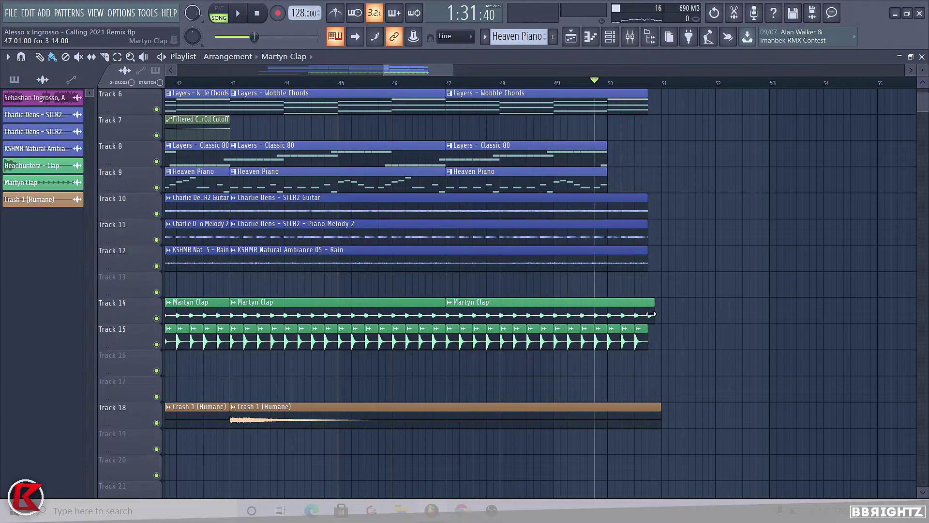
left_click_drag(660, 415, 646, 416)
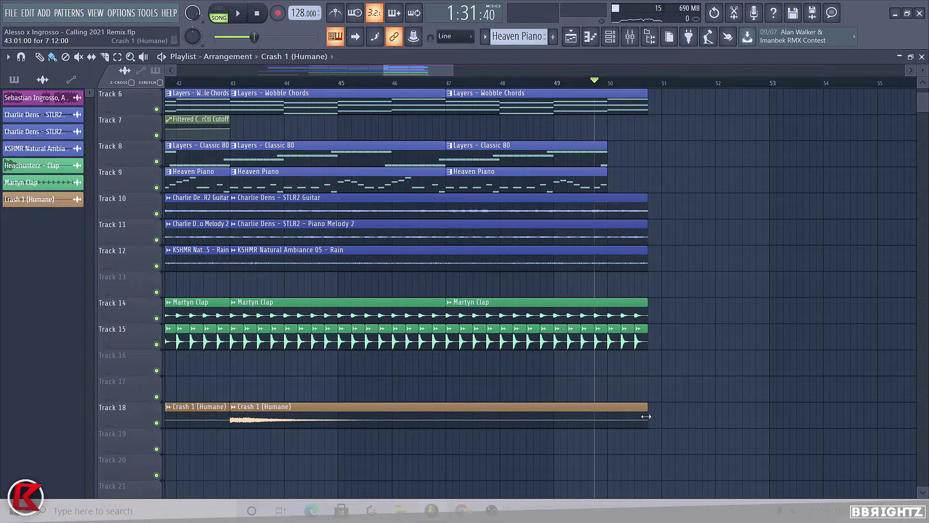
Step: Create a new pattern named Snares and place it on Track 13 starting at bar 43
scroll(528, 306, "down", 5)
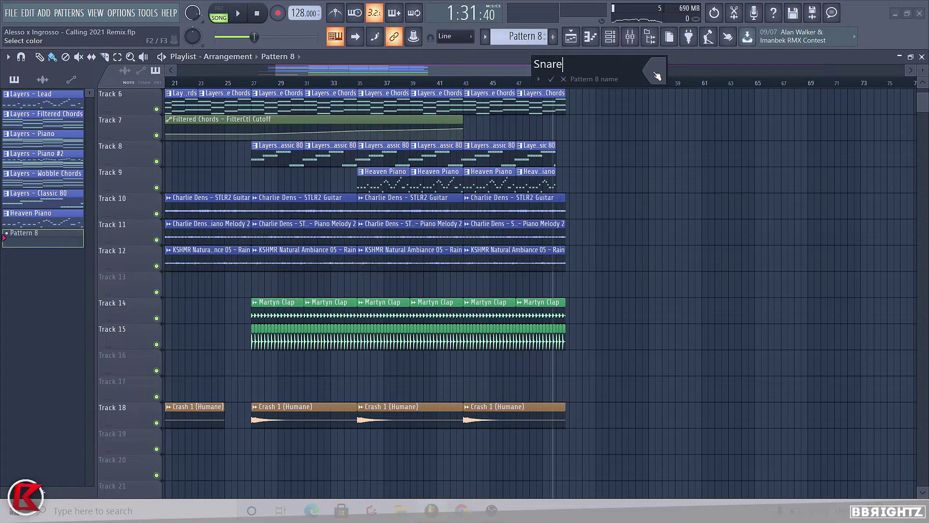
key("Return")
scroll(489, 318, "up", 2)
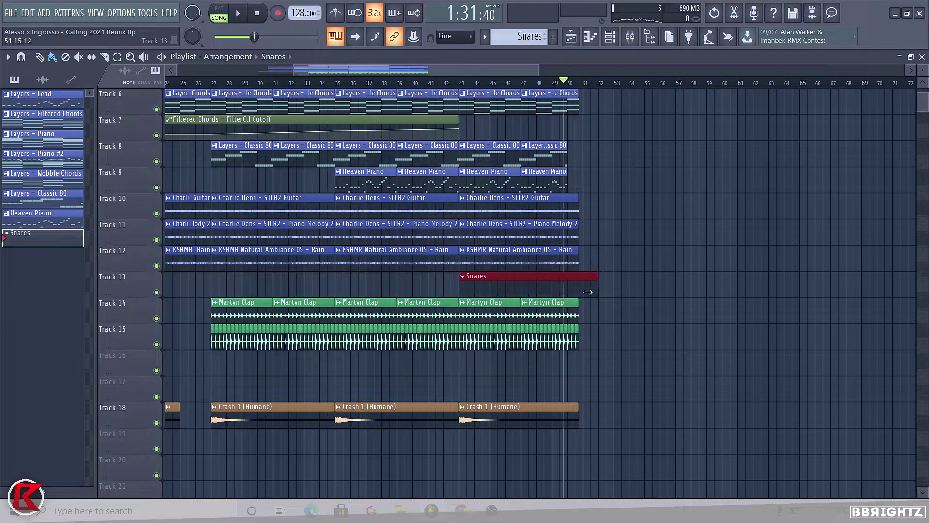
Step: Move the Snares clip to Track 16 and load KSHMR Trap Snare 05 (C#) from the Trap Snares folder into a new channel
mouse_move(581, 292)
left_mouse_down()
mouse_move(611, 363)
mouse_move(643, 359)
left_mouse_up()
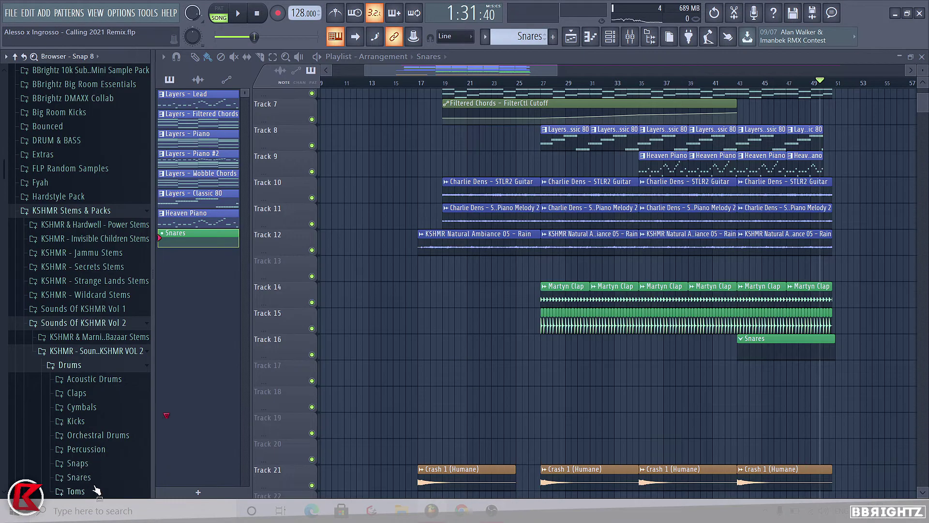
left_click(92, 477)
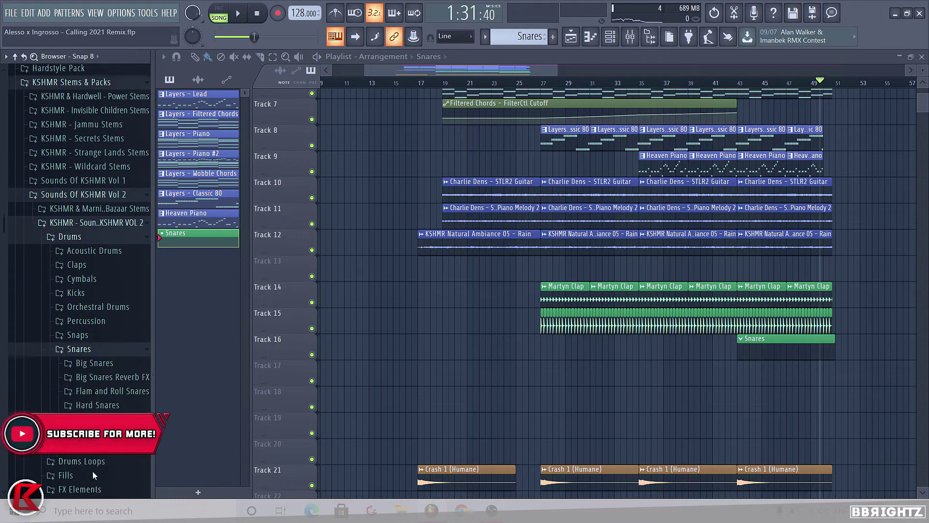
left_click(109, 333)
key("Down")
key("Down")
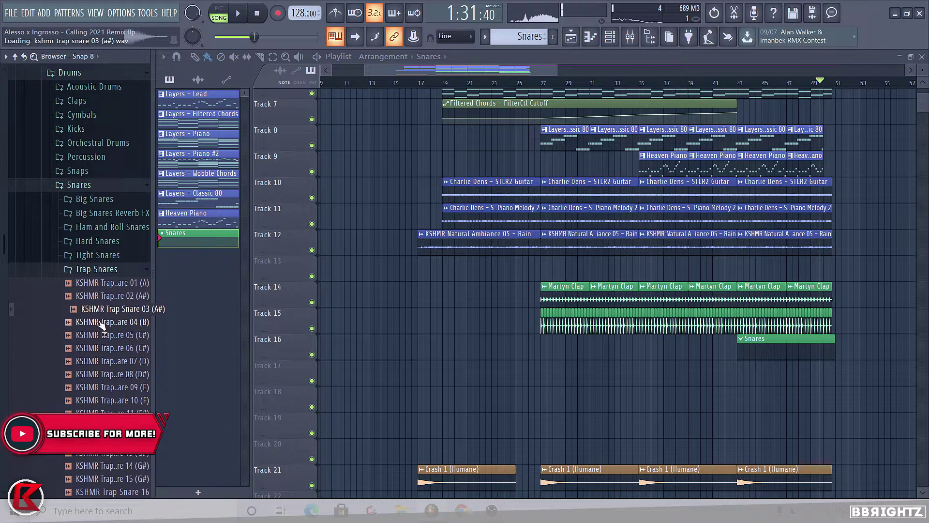
key("Down")
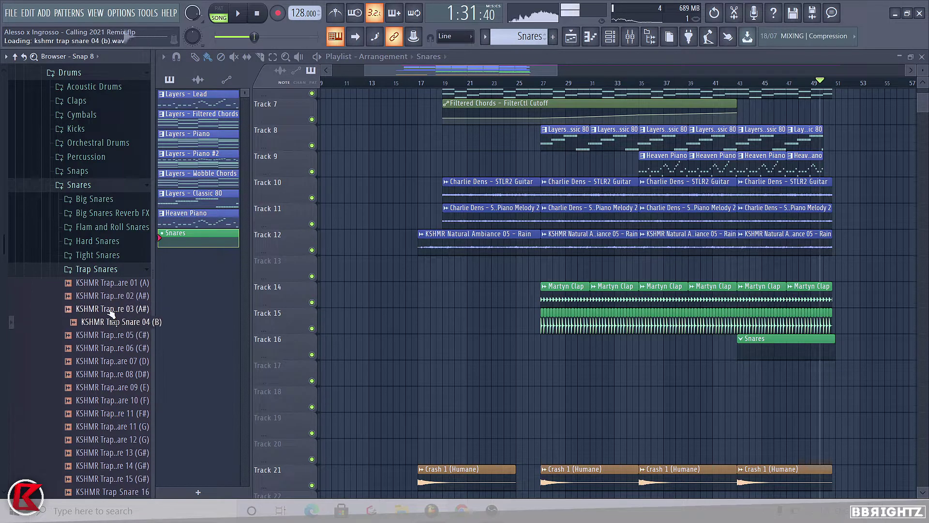
right_click(116, 340)
left_click(165, 346)
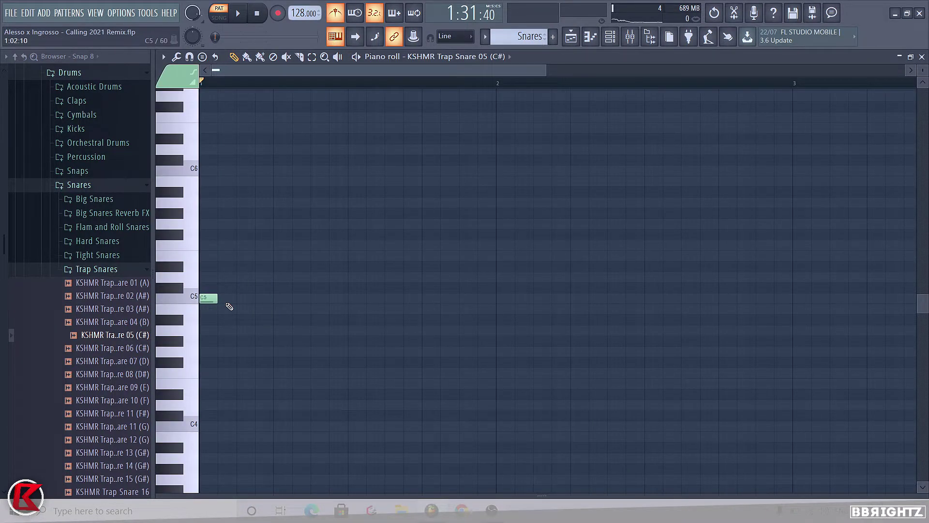
Step: Enter a run of C5 sixteenth notes from the start of bar 1 with louder accents on every third note, and play it
double_click(244, 299)
left_click(525, 323)
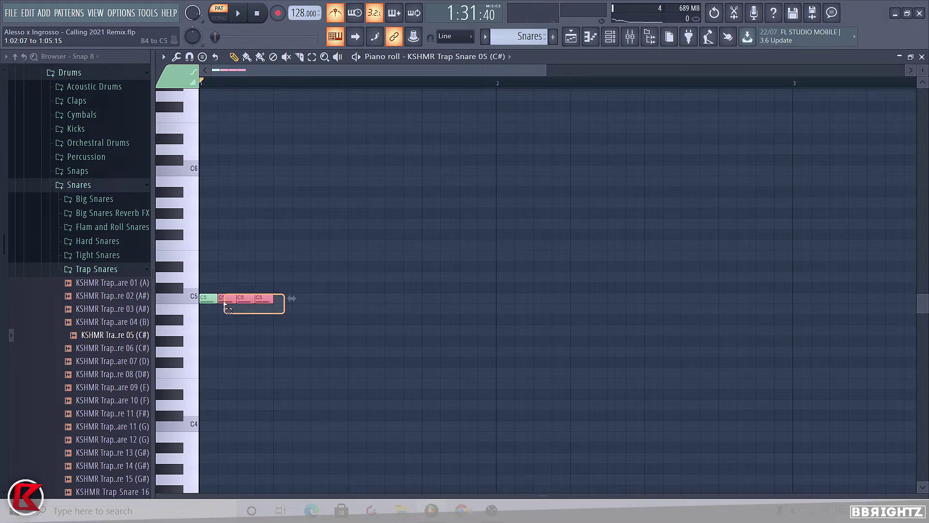
left_click_drag(288, 495, 285, 327)
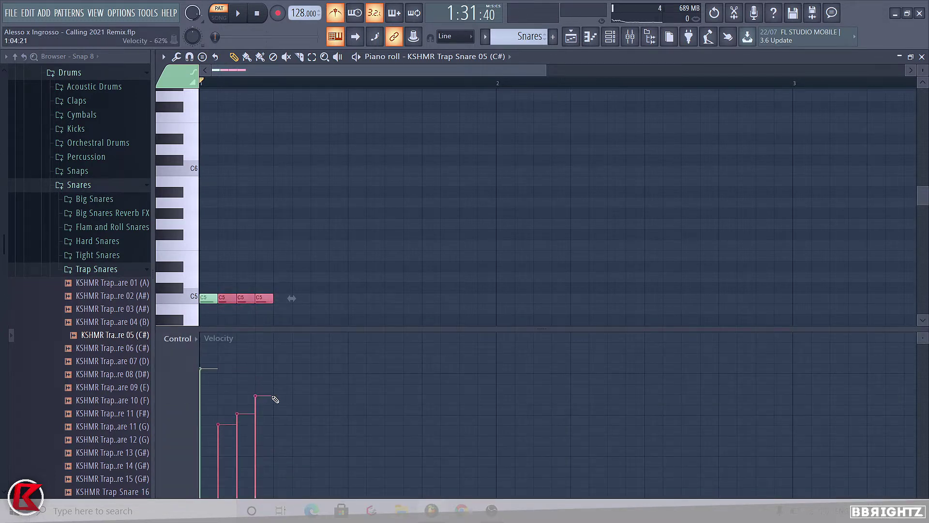
key("space")
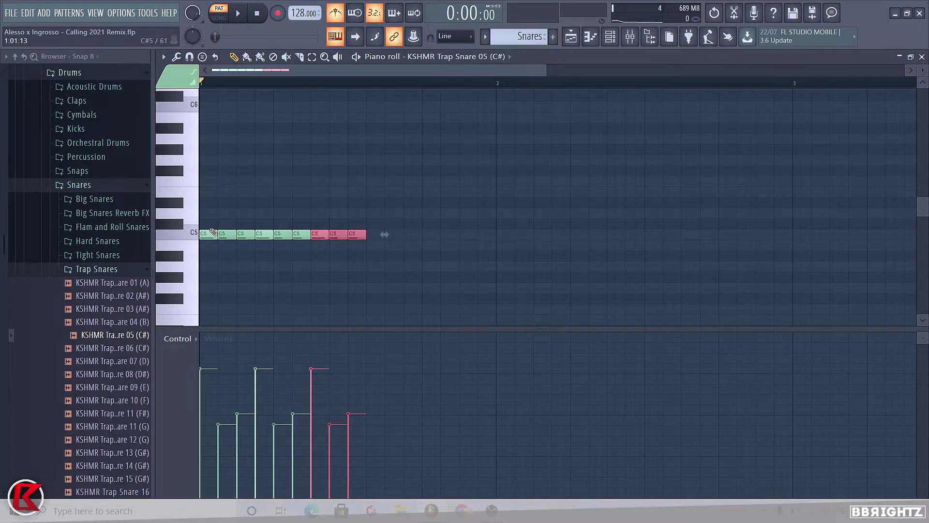
key("space")
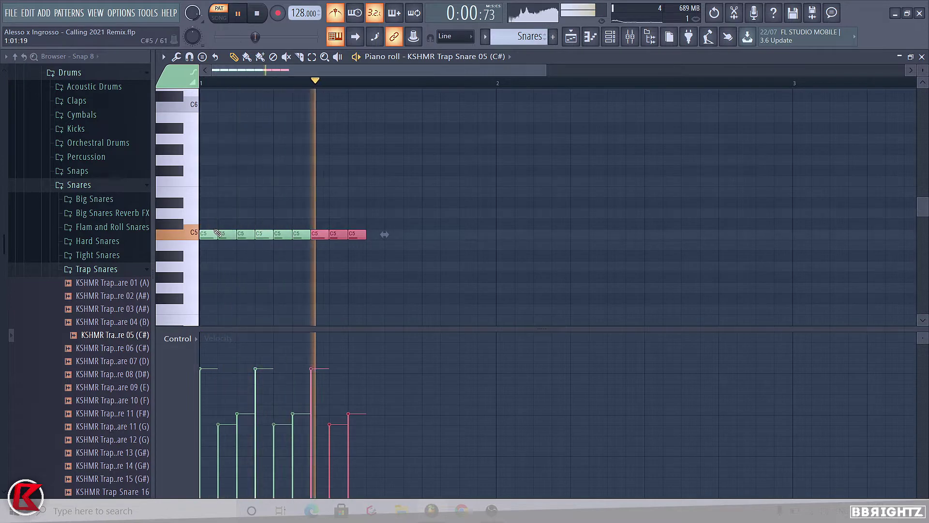
Step: Repeat the accented C5 notes until they fill bar 1 and delete the extra notes past the start of bar 2
key("space")
key("ctrl+b")
key("ctrl+b")
key("ctrl+b")
key("space")
left_click(626, 280)
right_click(524, 234)
right_click(514, 234)
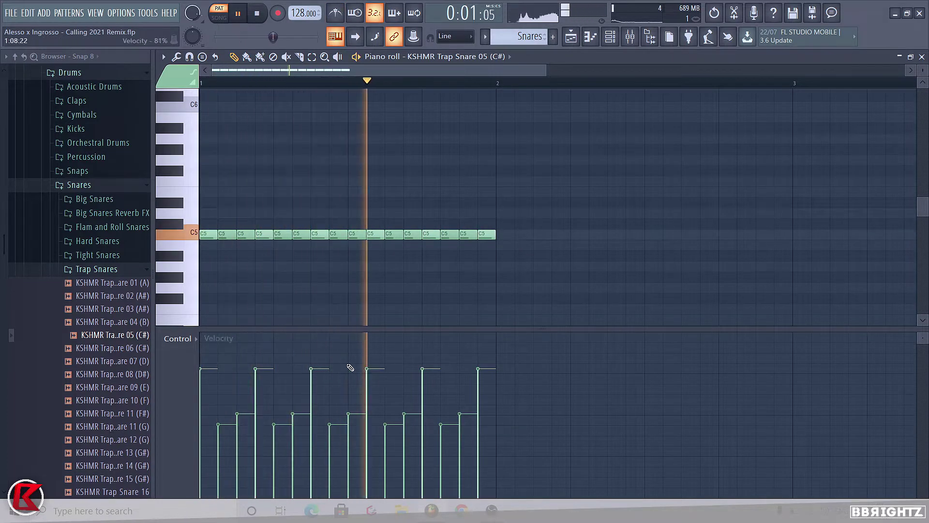
Step: Lower the accented notes' velocities and split bar 1's last sixteenth into two halves with a softer first hit, auditioning the result
key("space")
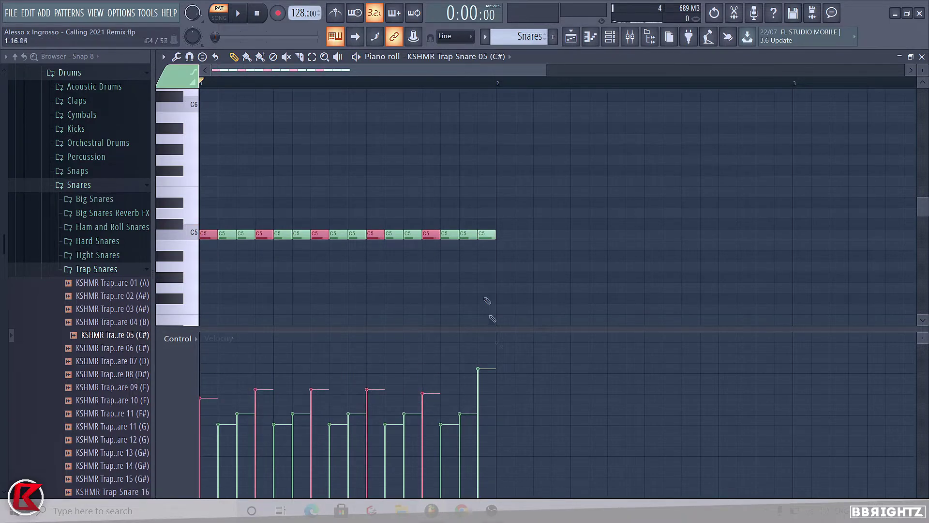
key("space")
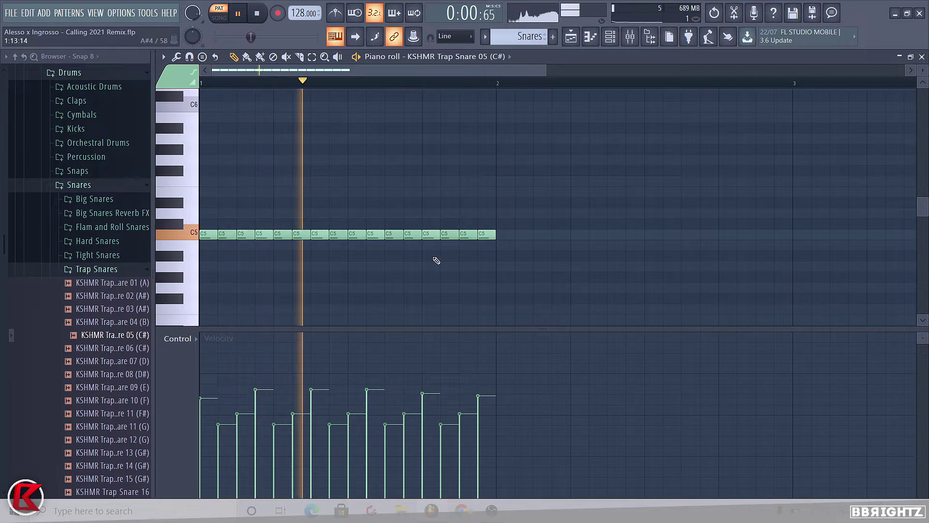
key("space")
scroll(484, 248, "up", 6)
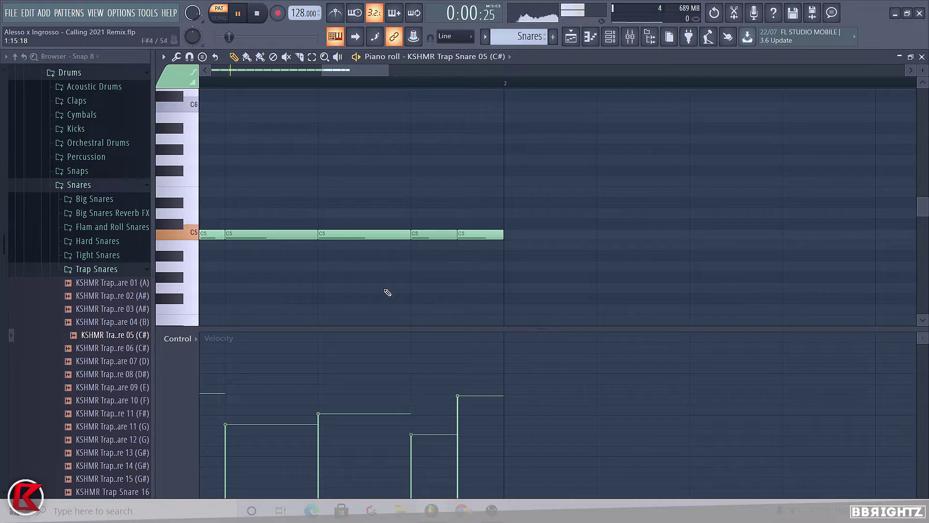
scroll(435, 296, "down", 3)
key("space")
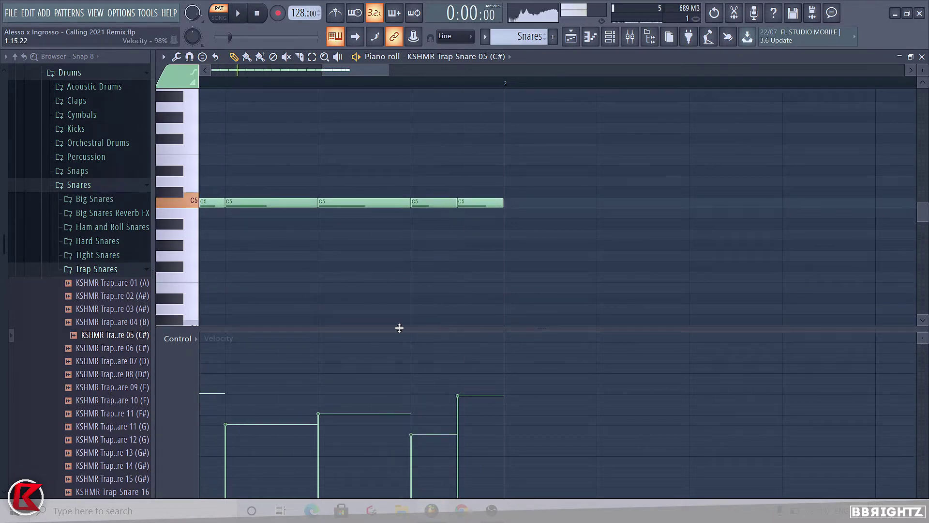
Step: Hide the velocity lane, duplicate the one-bar snare roll to fill four bars and play it
left_click_drag(400, 329, 397, 496)
key("ctrl+b")
key("ctrl+b")
key("ctrl+b")
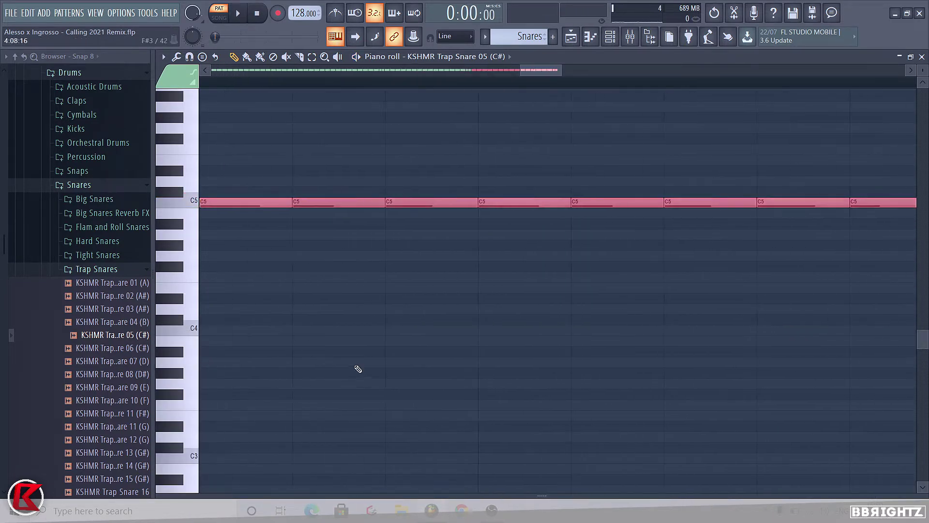
key("space")
scroll(383, 216, "down", 3)
scroll(392, 222, "down", 6)
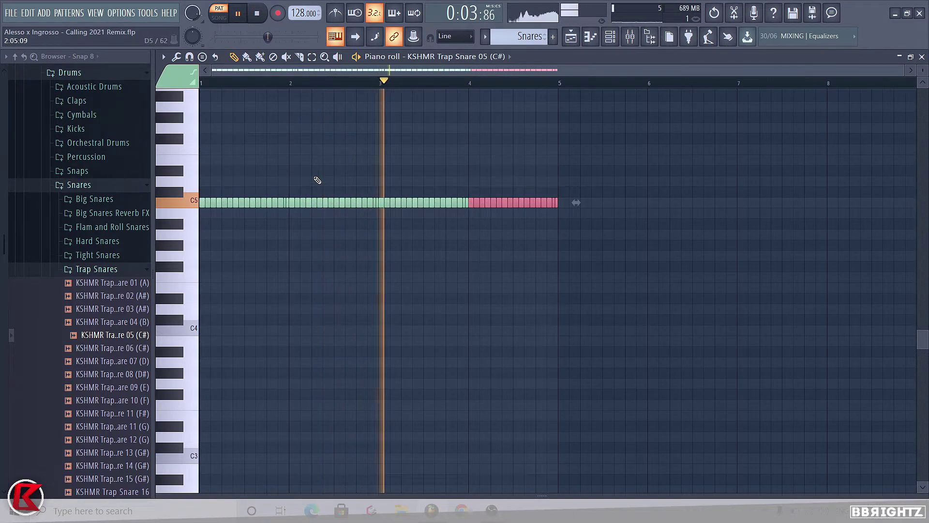
Step: Listen through the end of the roll and split the twelfth sixteenth note of bar 4 in half
left_click(530, 252, "ctrl")
scroll(539, 201, "up", 5)
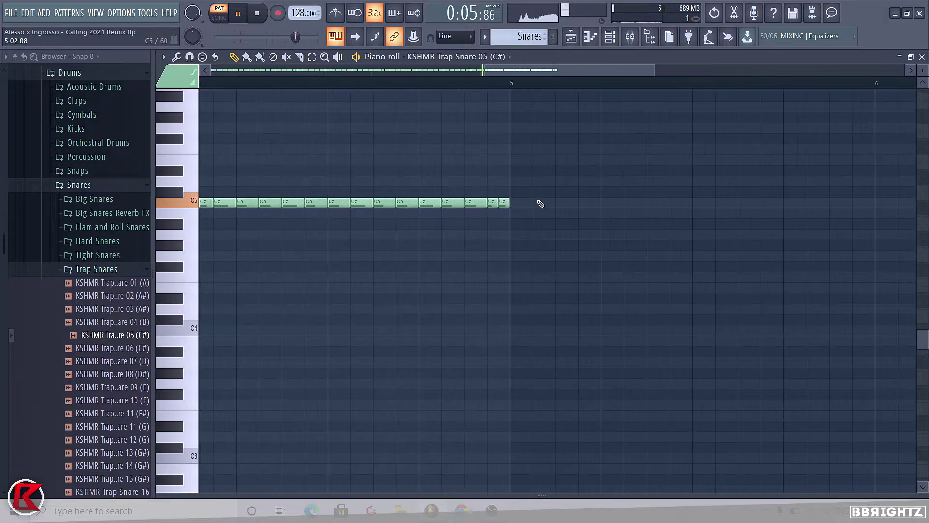
key("space")
scroll(412, 225, "up", 4)
left_click_drag(393, 197, 394, 228)
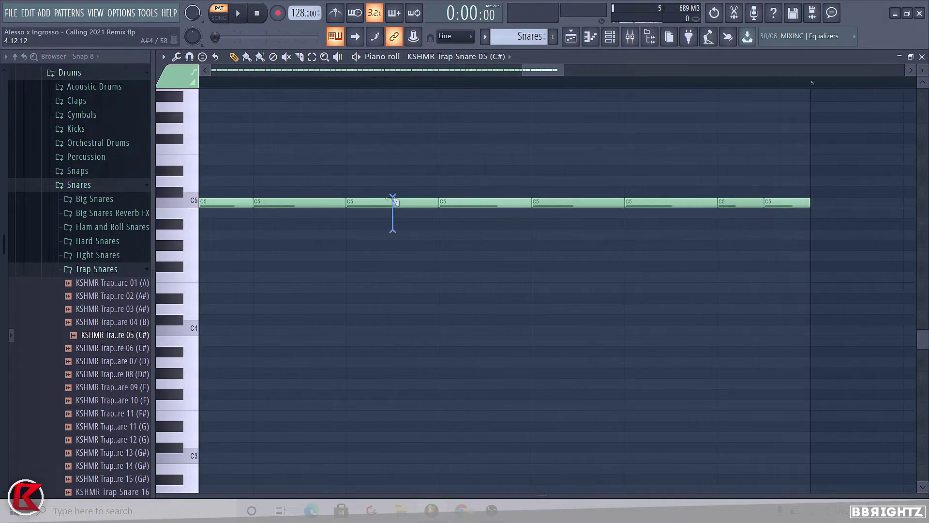
Step: Duplicate the four-bar snare roll to fill eight bars, then play it and clear the note selection
scroll(432, 253, "down", 8)
right_click(594, 291)
key("ctrl+b")
key("space")
scroll(772, 228, "down", 3)
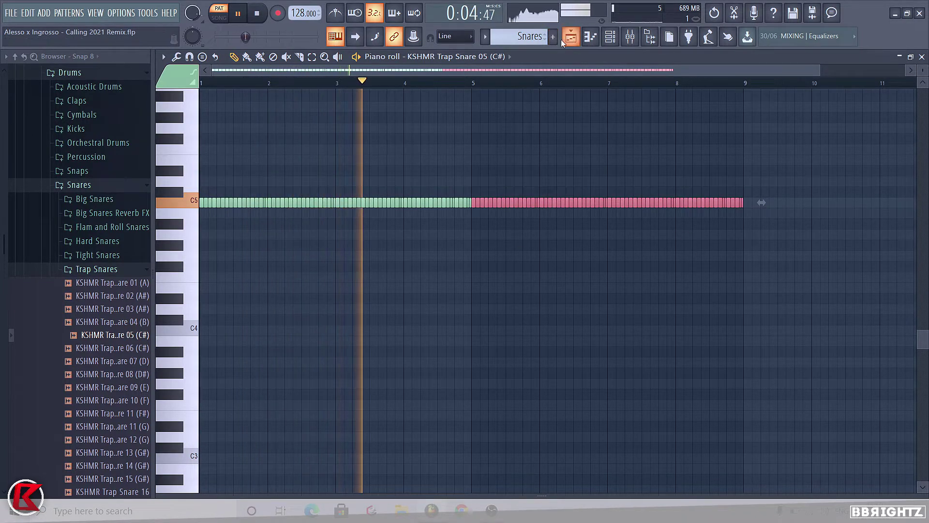
key("ctrl+d")
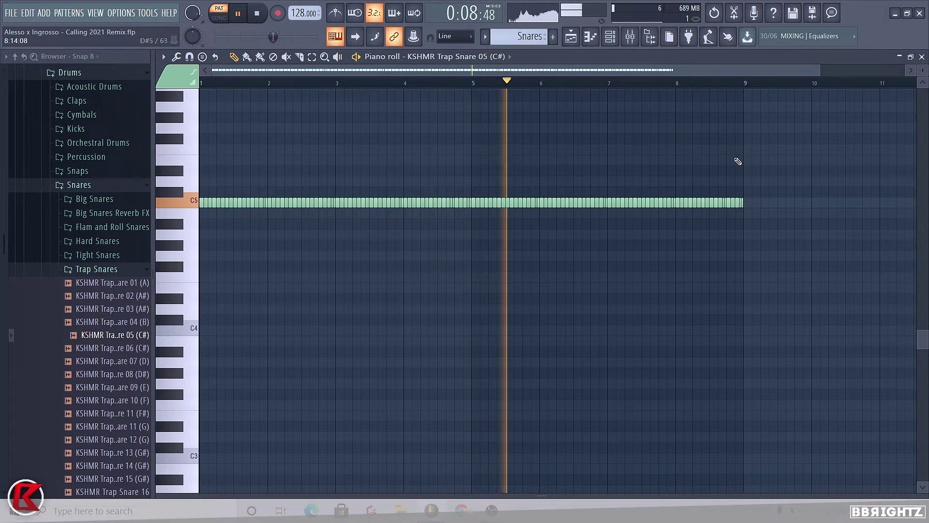
Step: In the playlist, trim the Snares clip on Track 16 to end three beats into bar 50
key("F5")
scroll(506, 218, "down", 2)
scroll(770, 397, "up", 8)
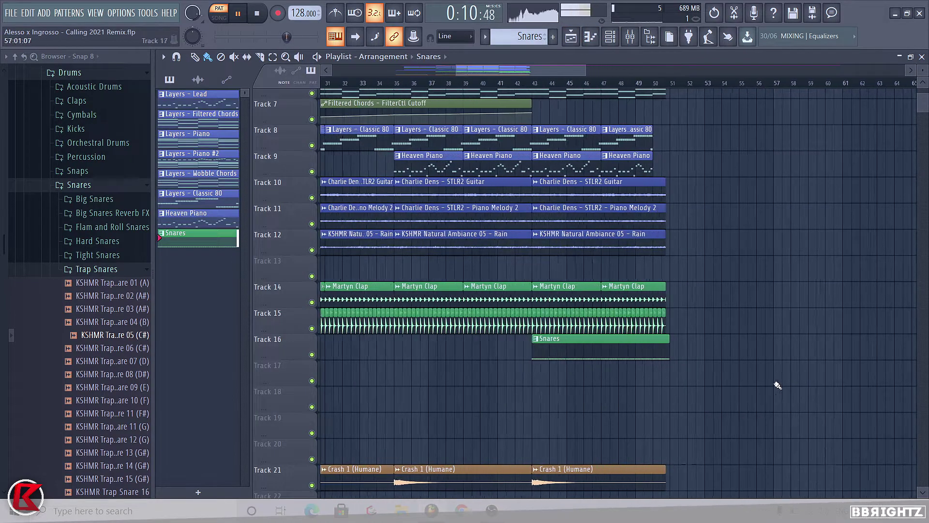
left_click_drag(639, 369, 639, 358)
scroll(690, 352, "down", 3)
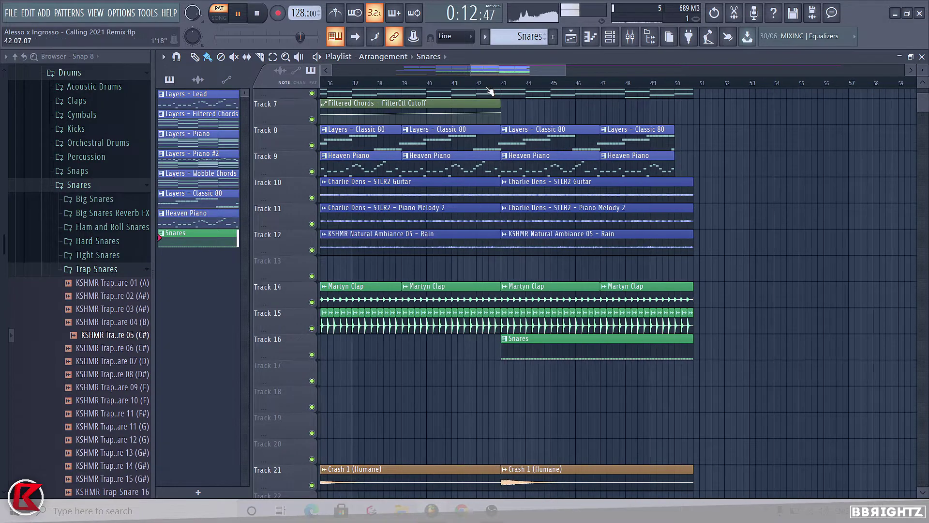
Step: Create a channel pitch automation clip for KSHMR Trap Snare 05 (C#) across bars 43 to 50
left_click_drag(509, 86, 699, 86)
left_click(610, 37)
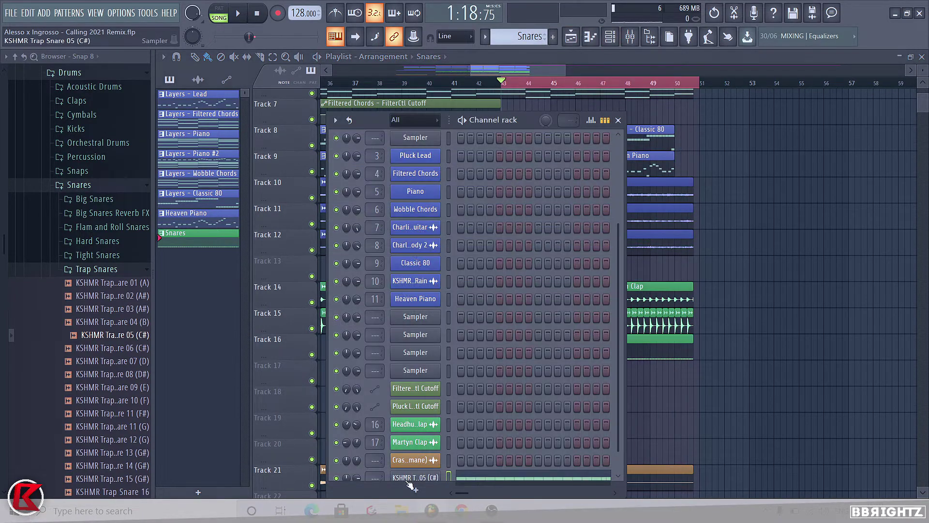
left_click(416, 478)
right_click(467, 157)
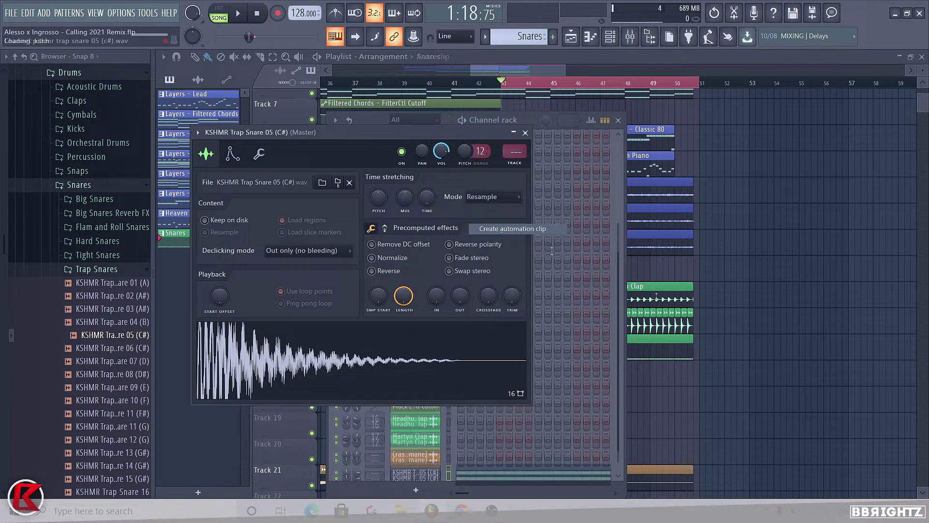
left_click(484, 227)
Step: Shape the snare pitch automation as a gradual rise with a drop at the end, move it to Track 17 and play it
left_click(732, 85, "ctrl")
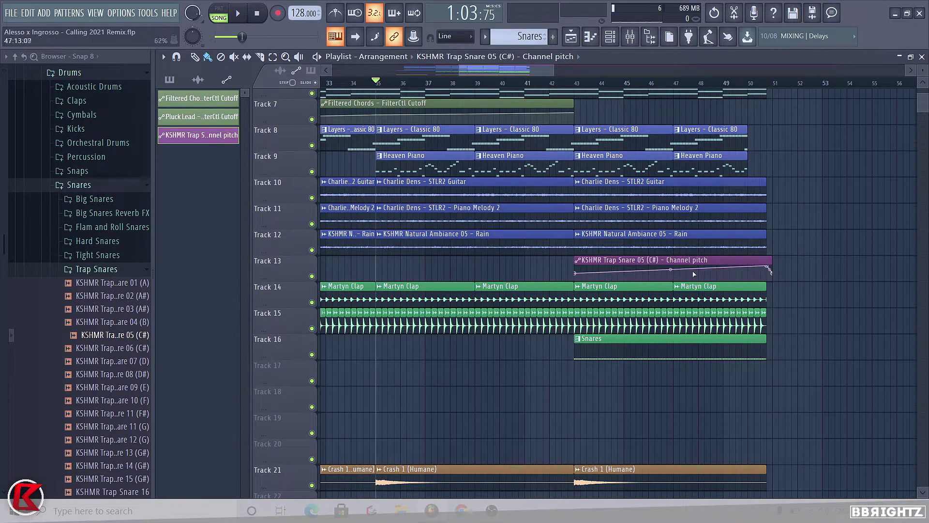
left_click_drag(671, 263, 666, 374)
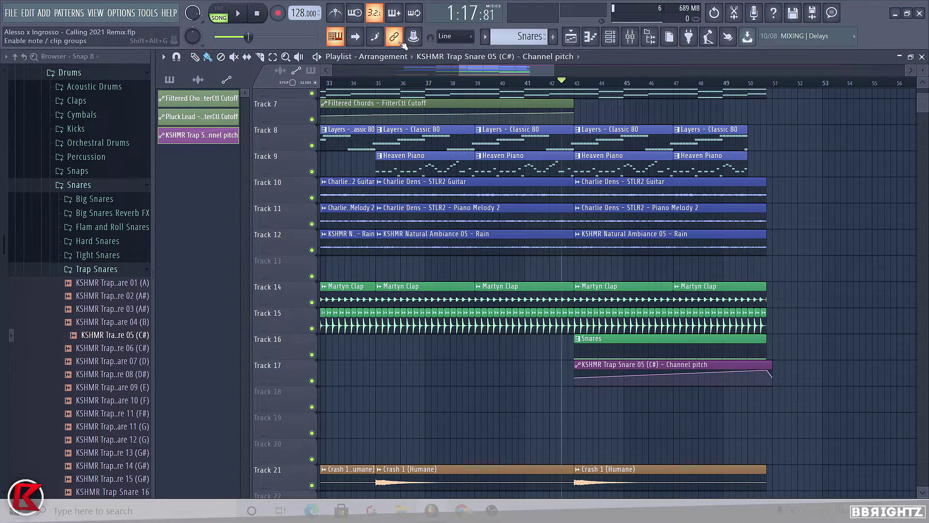
key("space")
Step: Rename the KSHMR Trap Snare 05 (C#) channel to Snare 1 and colour it green
left_click(610, 37)
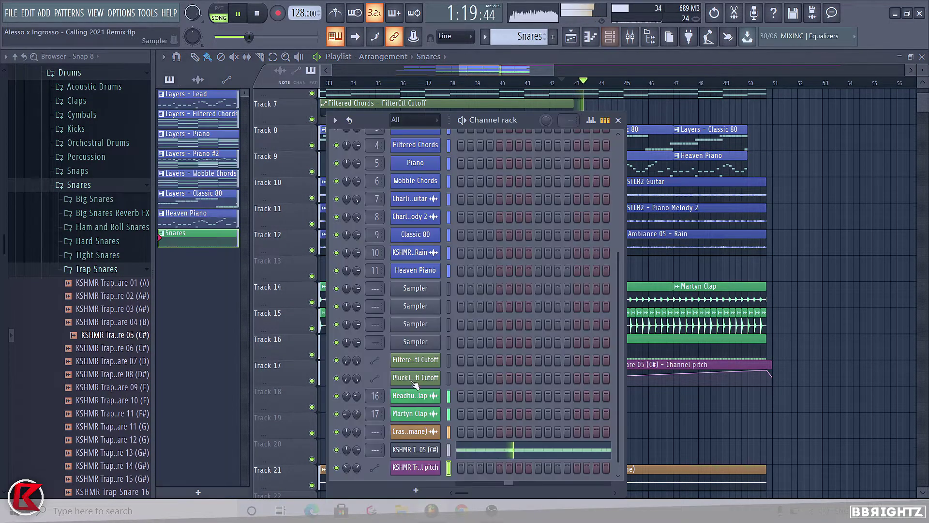
right_click(418, 450)
left_click(487, 380)
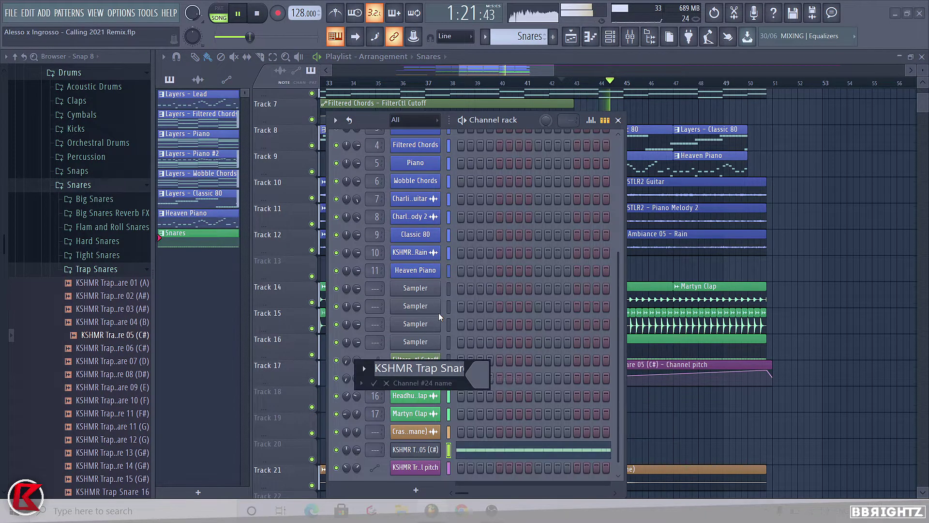
type("Snares")
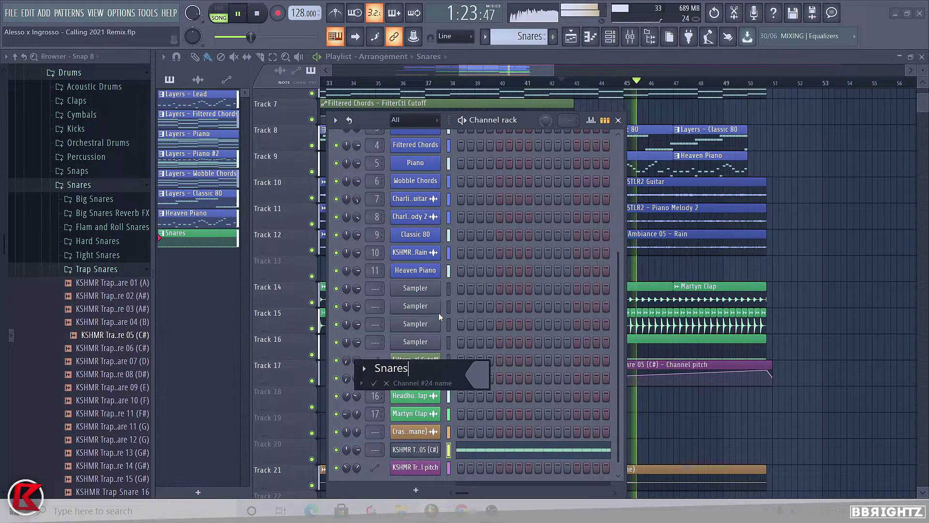
key("BackSpace")
type("1")
left_click(476, 371)
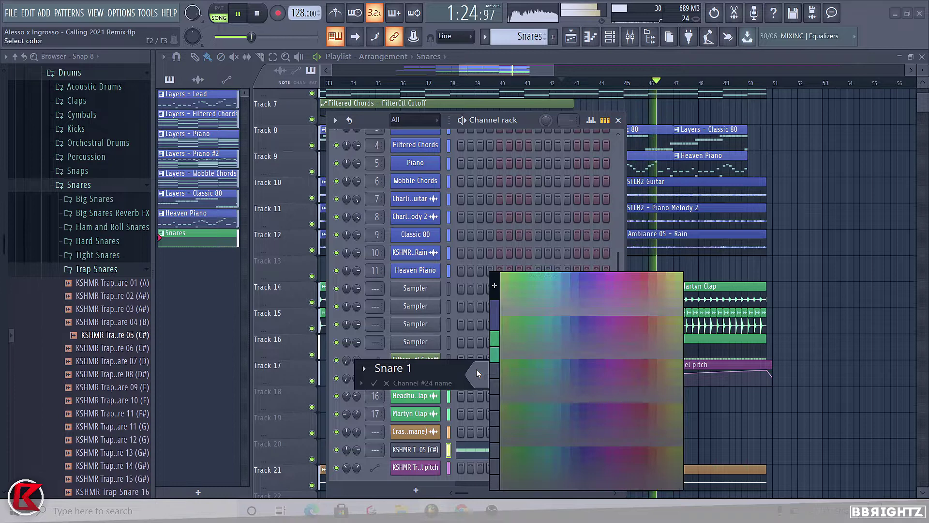
left_click(494, 340)
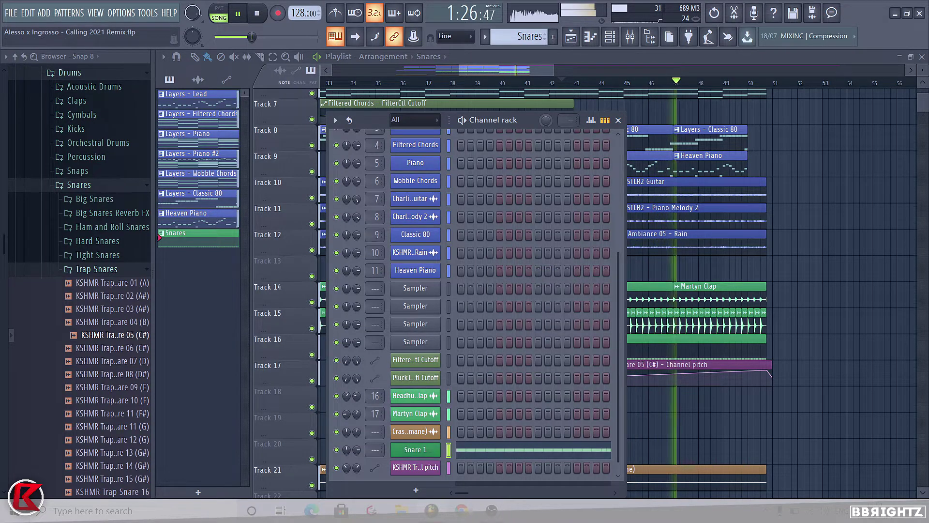
Step: Move the Snare 1 channel above the crash channel and pick a new palette colour for it
key("alt+Up")
right_click(416, 434)
left_click(490, 381)
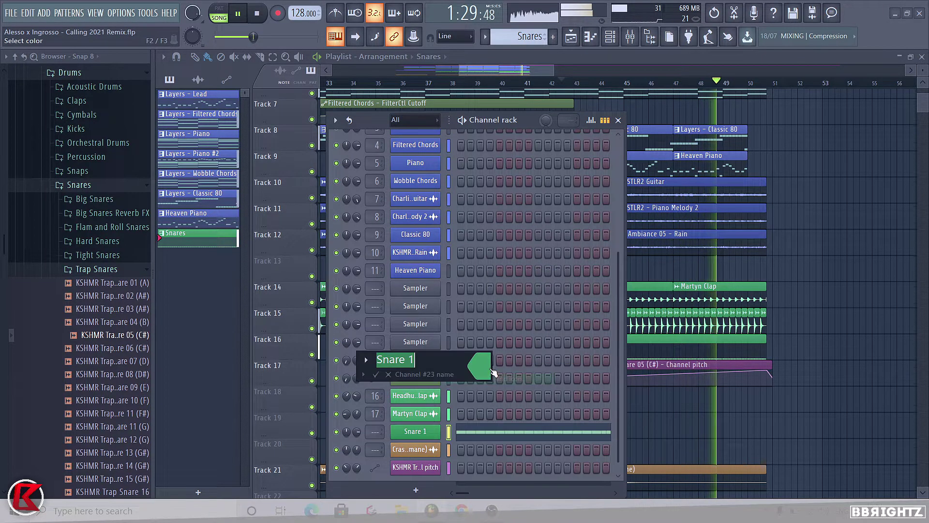
left_click(486, 371)
left_click(543, 275)
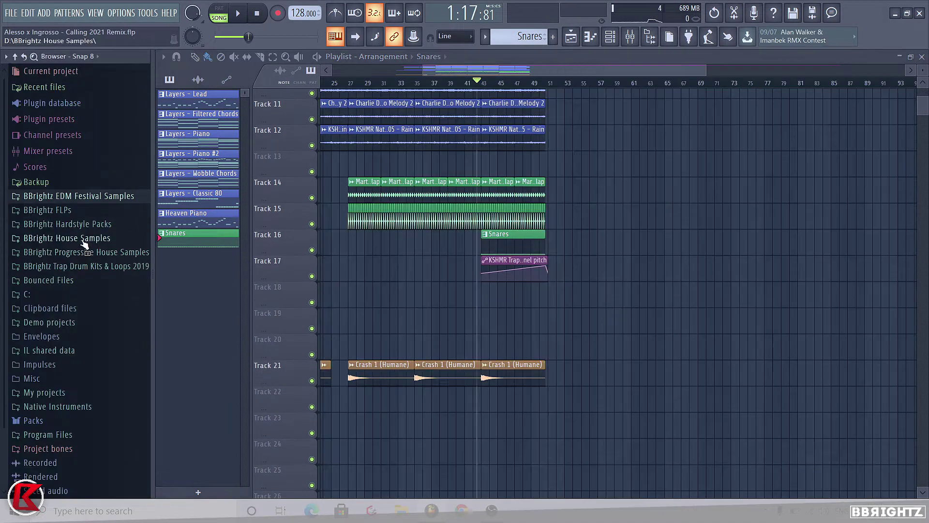
Step: Open the NICKY_ROMERO_snares folder among the drum one-shots in the BBrightz Progressive House Samples
left_click(75, 252)
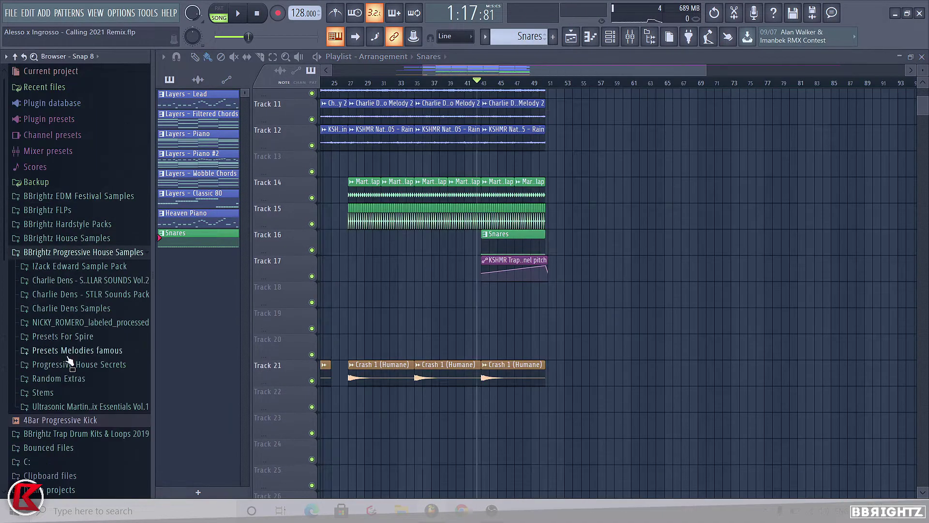
left_click(82, 322)
left_click(74, 336)
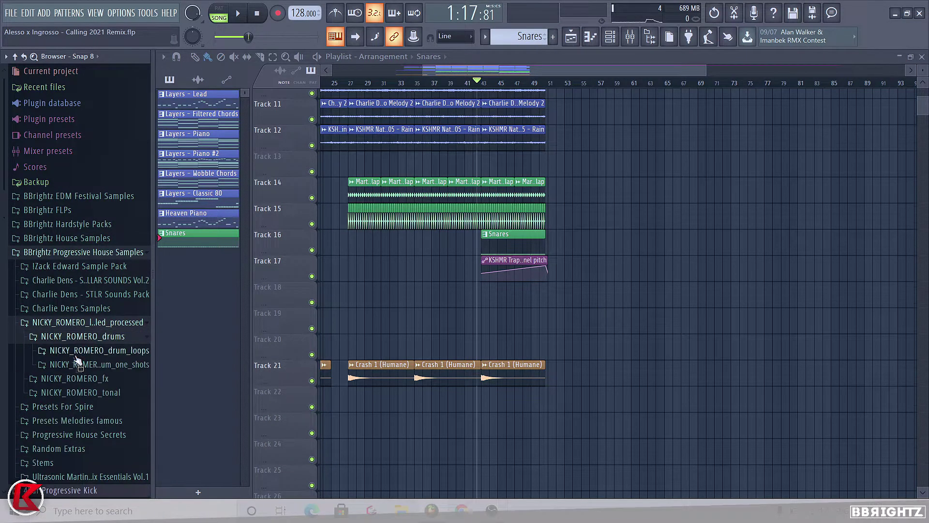
left_click(73, 364)
left_click(110, 435)
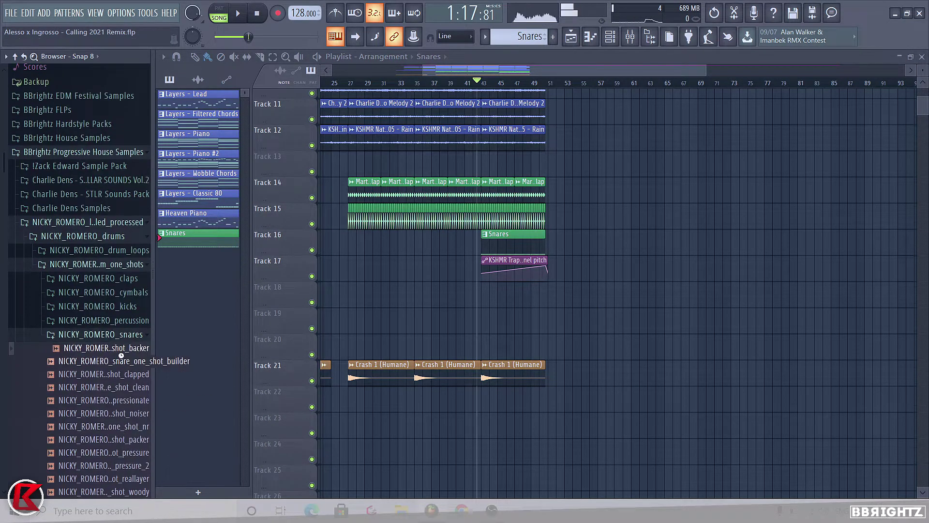
Step: Audition several Nicky Romero snare one-shots, including the pressure sample, and return to NICKY_ROMERO_snare_one_shot_builder
key("Down")
key("Down")
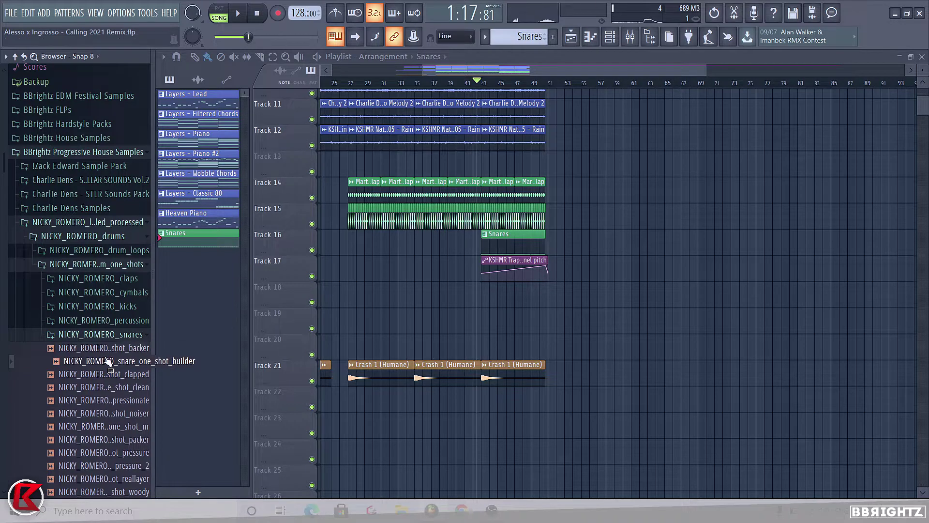
key("Down")
key("Down")
key("Down")
key("Down")
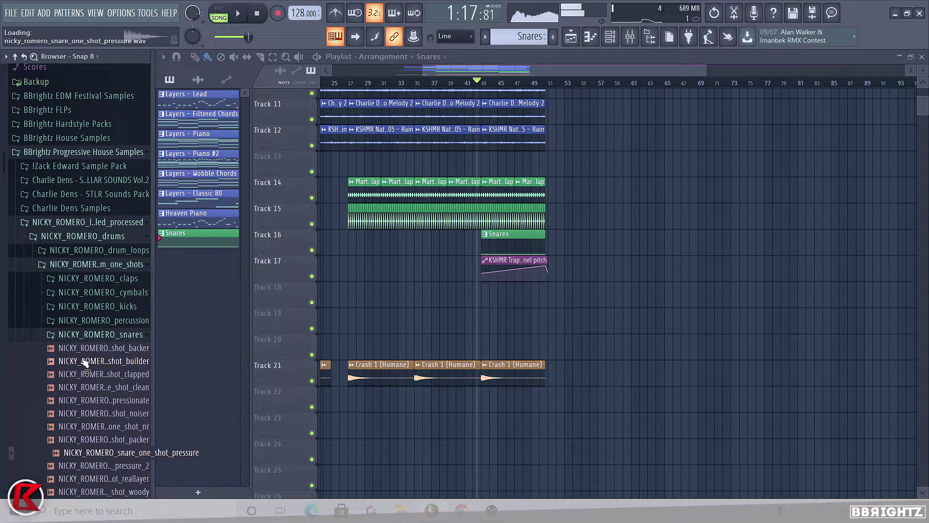
left_click(84, 361)
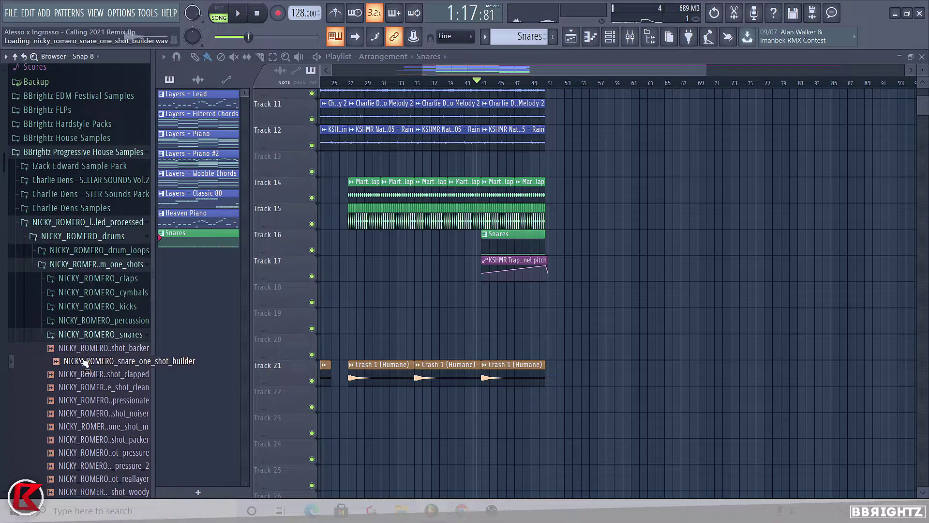
Step: Load NICKY_ROMERO_snare_one_shot_builder into a new channel of the channel rack and preview it there
right_click(121, 364)
left_click(163, 372)
key("F6")
scroll(411, 411, "down", 1)
left_click(429, 459)
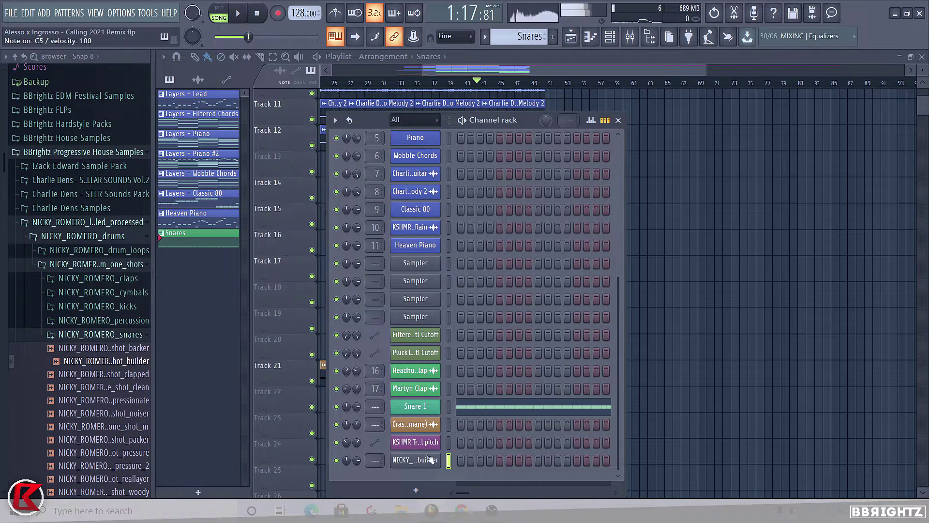
Step: Fill bars 1 to 4 of the snare builder channel's piano roll with one-beat C5 notes
right_click(429, 459)
left_click(415, 352)
scroll(216, 208, "up", 2)
key("ctrl+a")
left_click_drag(247, 495, 257, 248)
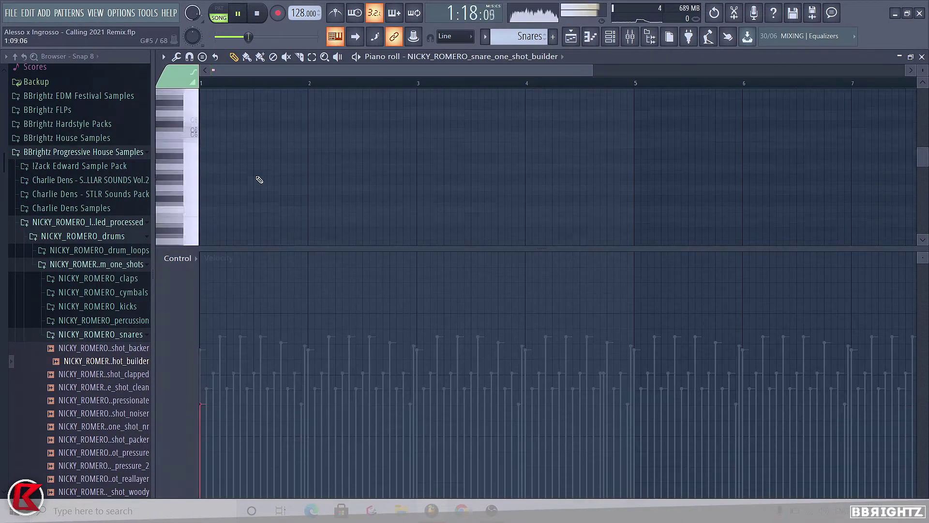
right_click(238, 249)
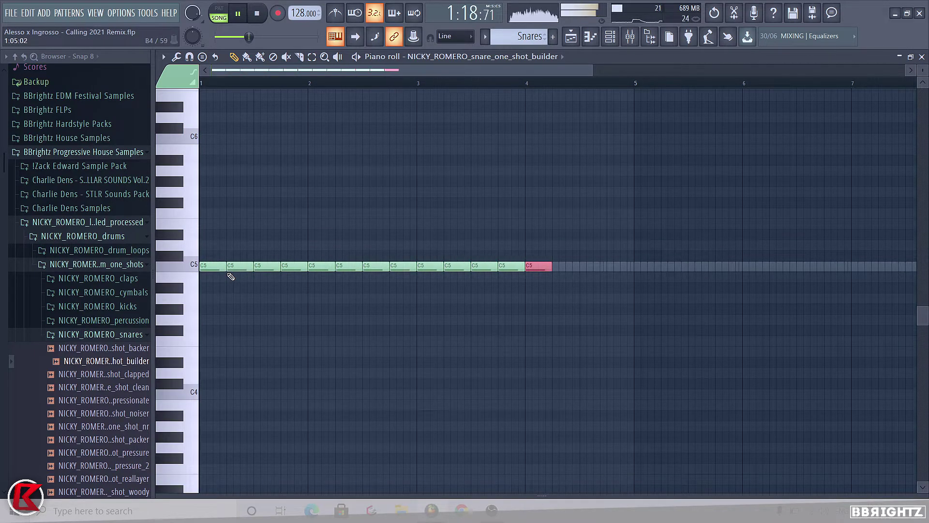
scroll(556, 300, "down", 2)
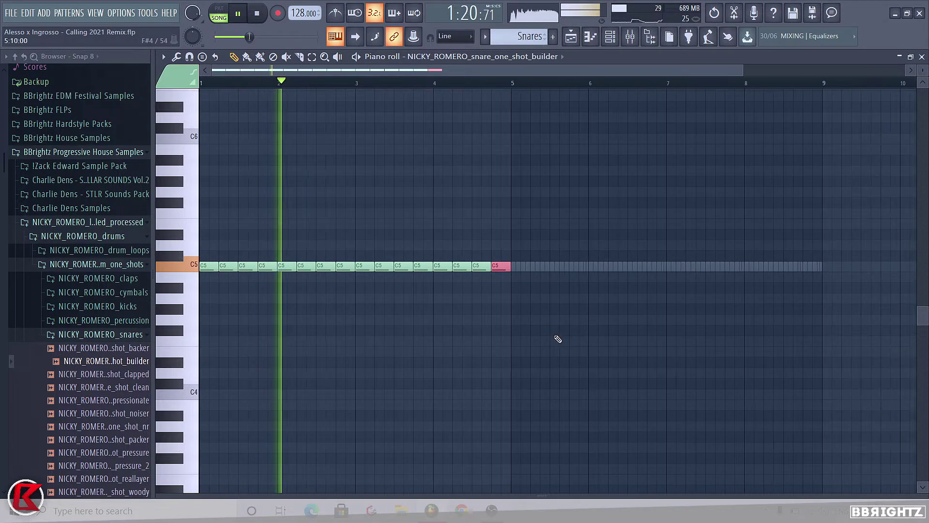
Step: Continue the snare builder roll with half-beat C5 notes across bars 5 to 8 and delete the notes past the end
left_click(533, 264)
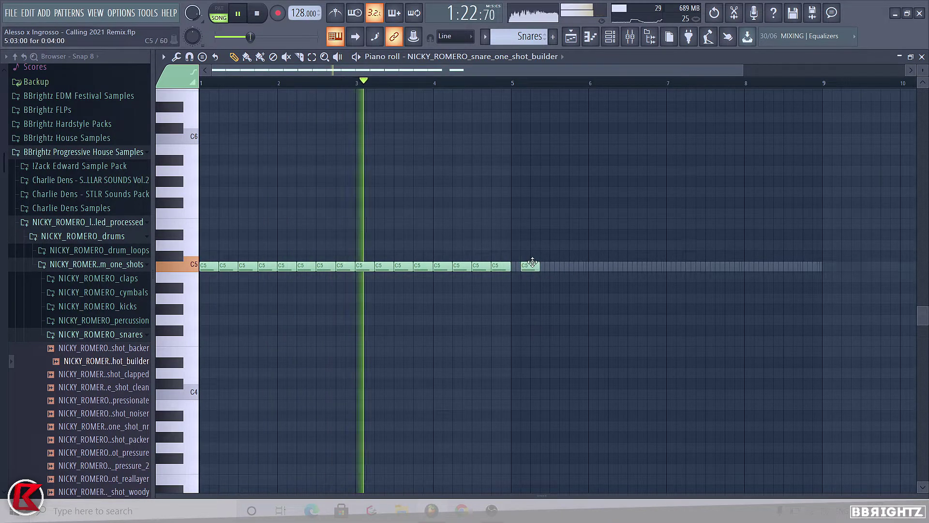
left_click_drag(532, 262, 520, 266)
key("ctrl+u")
key("ctrl+b")
key("ctrl+b")
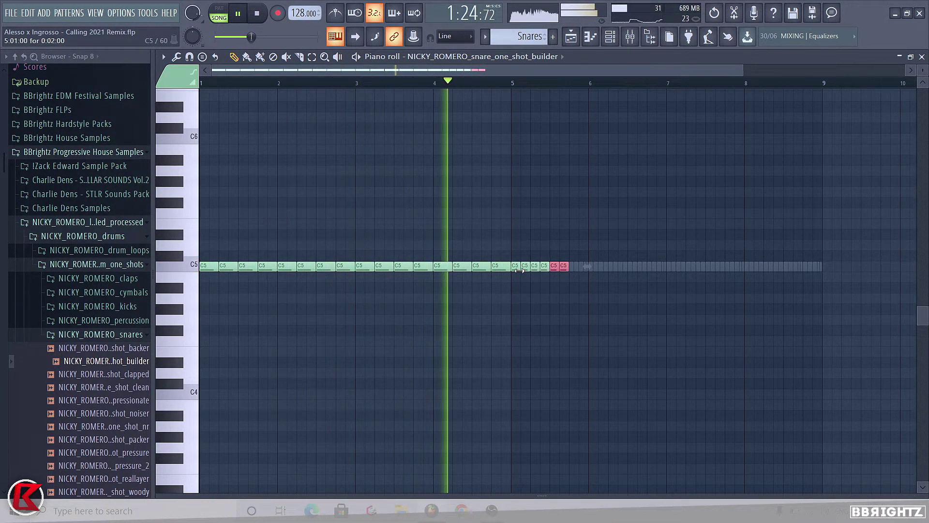
key("ctrl+b")
key("ctrl+b")
key("ctrl+b")
key("ctrl+b")
key("ctrl+b")
key("ctrl+b")
key("ctrl+b")
key("ctrl+b")
key("ctrl+b")
key("ctrl+b")
key("ctrl+b")
key("ctrl+b")
key("ctrl+b")
key("ctrl+b")
key("ctrl+d")
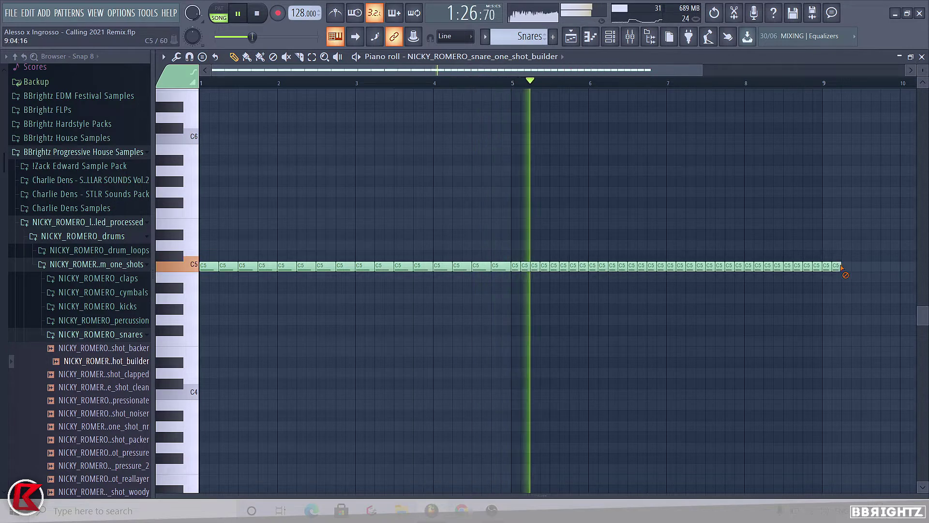
right_click(836, 266)
right_click(826, 266)
Step: Chop the snare builder notes in bar 7 into sixteenths, repeat them into bar 8 and return to the playlist
scroll(803, 296, "up", 3)
left_click_drag(681, 284, 567, 246)
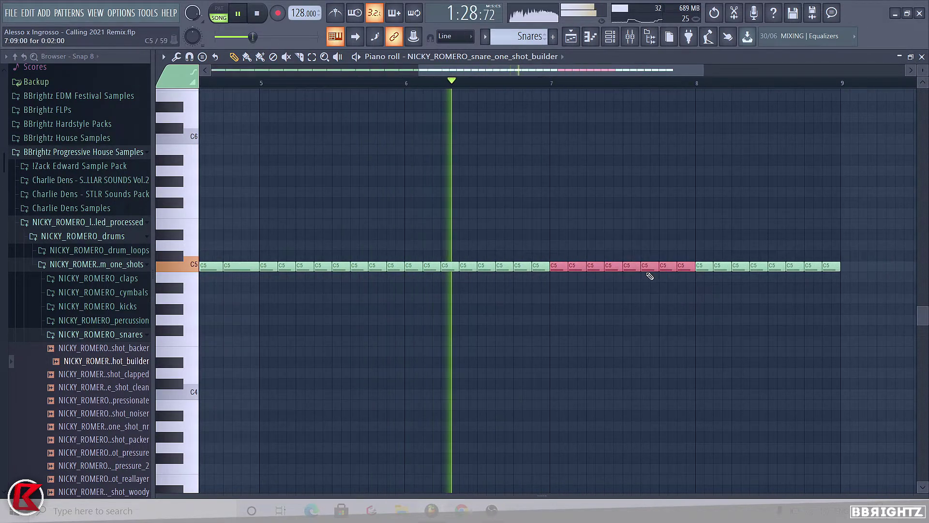
key("ctrl+u")
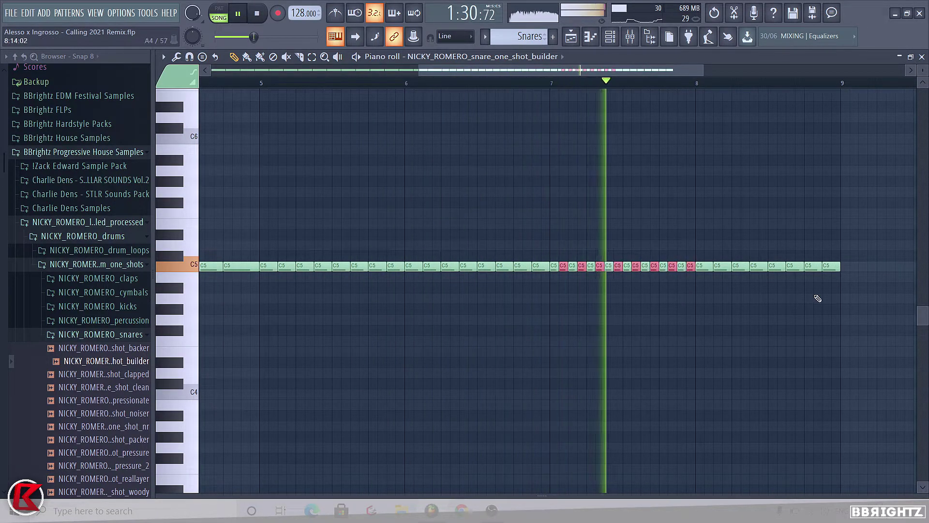
key("space")
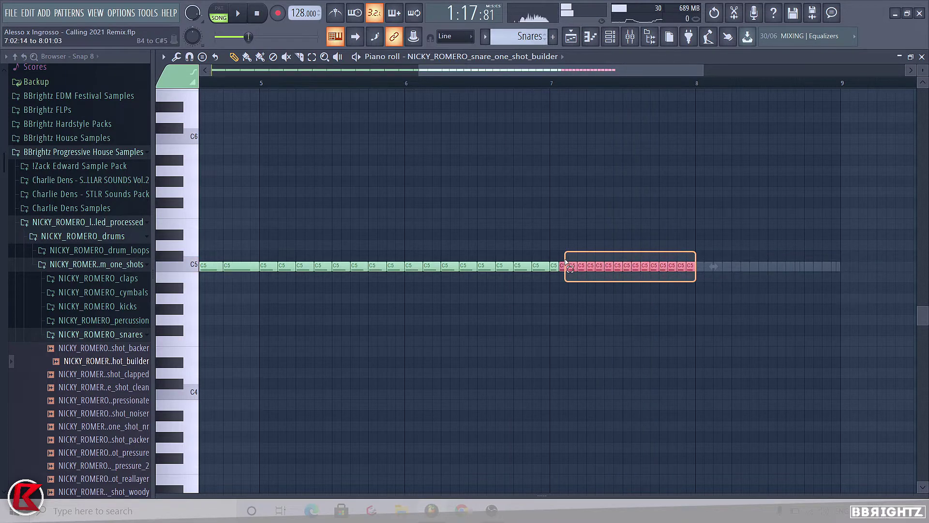
key("ctrl+b")
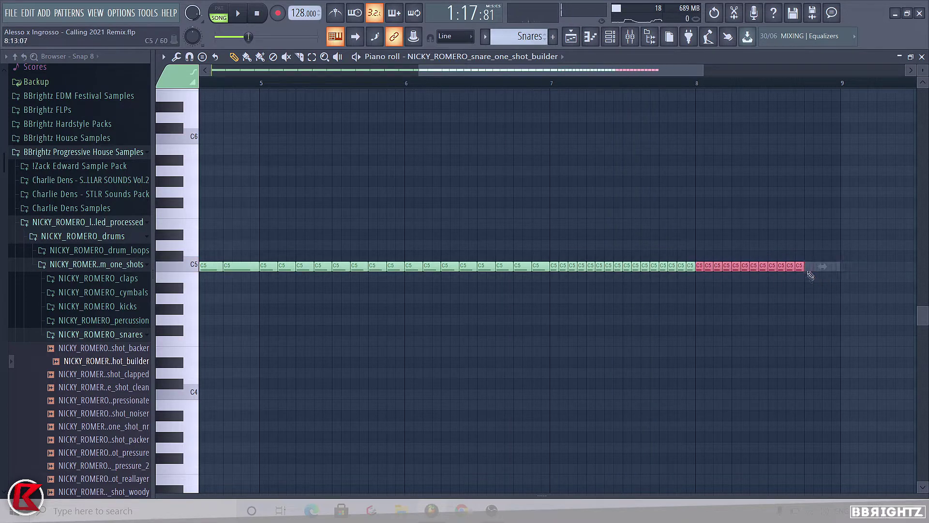
scroll(807, 286, "up", 5)
left_click_drag(777, 271, 823, 271)
key("ctrl+d")
scroll(747, 285, "down", 5)
key("F7")
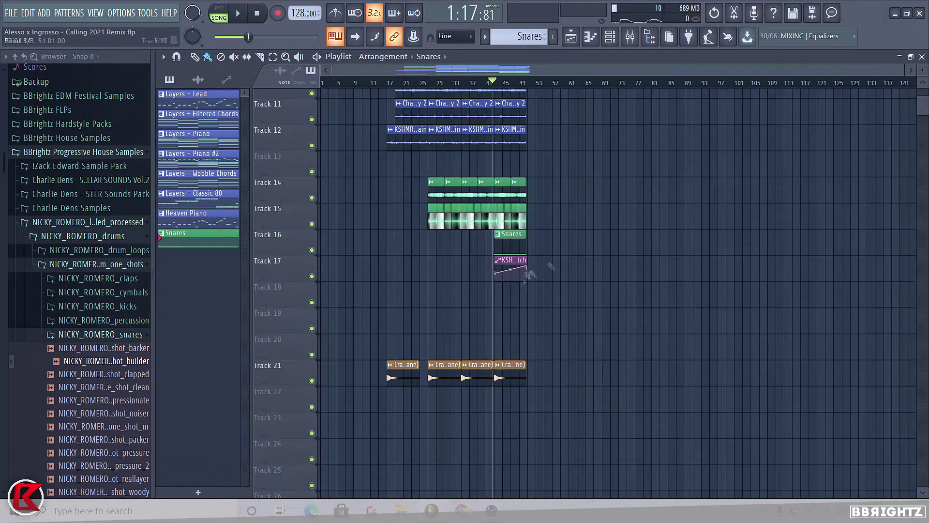
Step: Rename the NICKY_ROMERO snare builder channel to Snare 2 and colour it palette green
scroll(533, 268, "up", 4)
left_click(610, 36)
right_click(417, 460)
left_click(477, 379)
type("Snare 2")
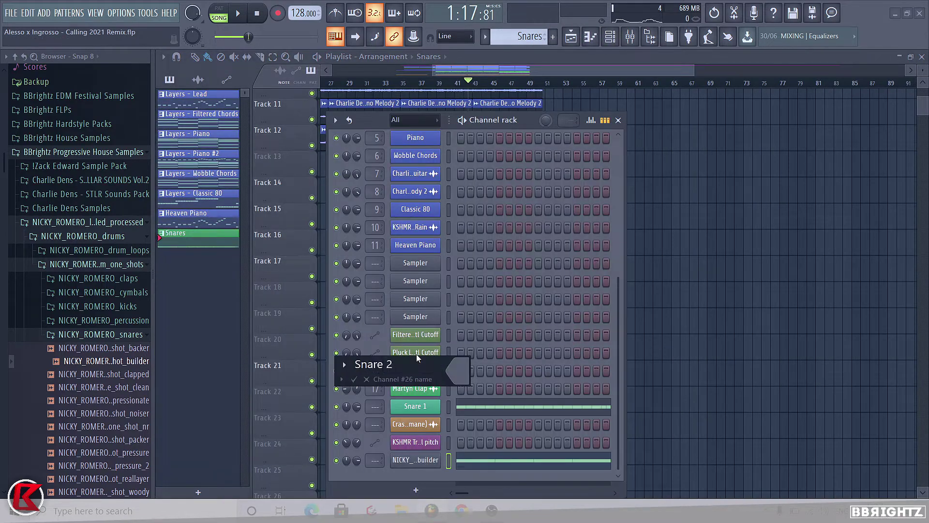
left_click(457, 371)
left_click(478, 341)
key("Return")
Step: Recolour the Martyn Clap and Headhunterz Clap channels with the same palette green as the snares
right_click(415, 389)
left_click(477, 379)
left_click(478, 369)
left_click(495, 339)
key("Return")
right_click(438, 372)
left_click(474, 379)
left_click(469, 370)
left_click(478, 340)
key("Return")
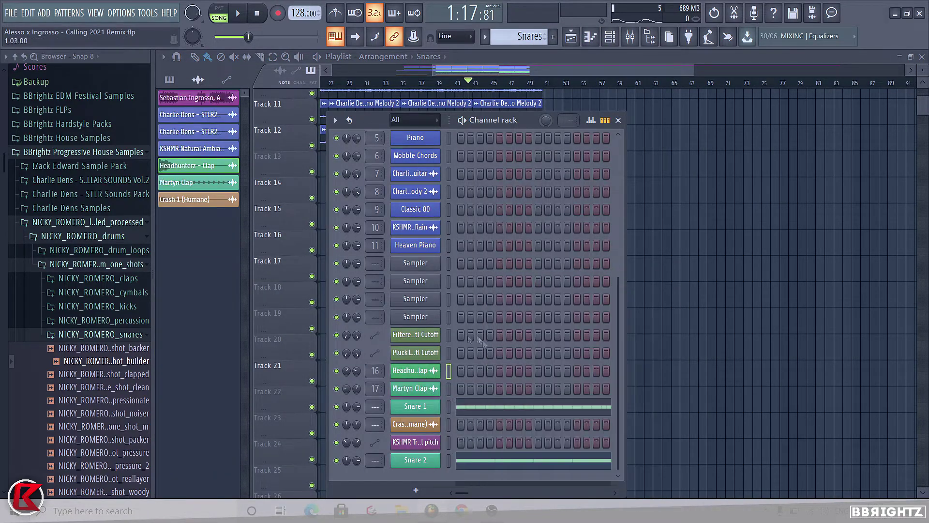
Step: Move Snare 2 above the crash channel and route Snare 1 and Snare 2 to mixer tracks 18 and 19
left_click_drag(402, 460, 431, 432)
left_click(629, 37)
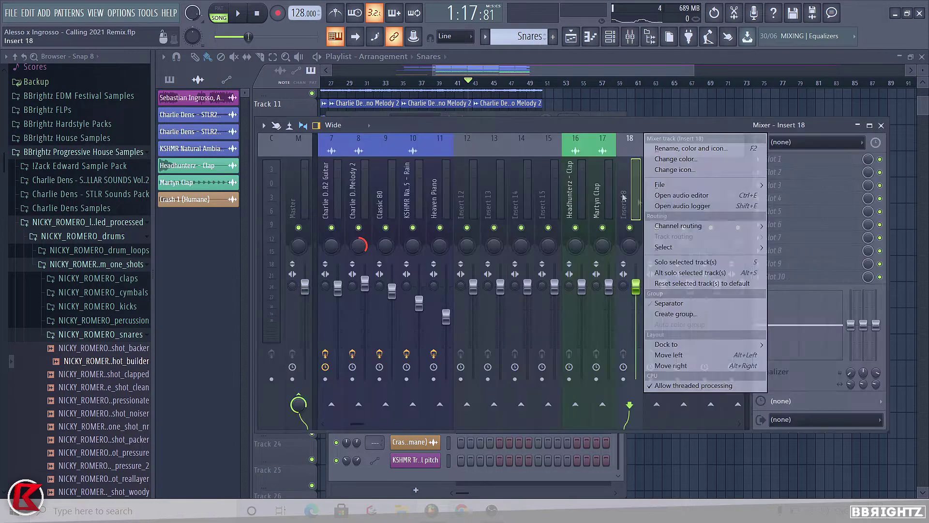
left_click(611, 37)
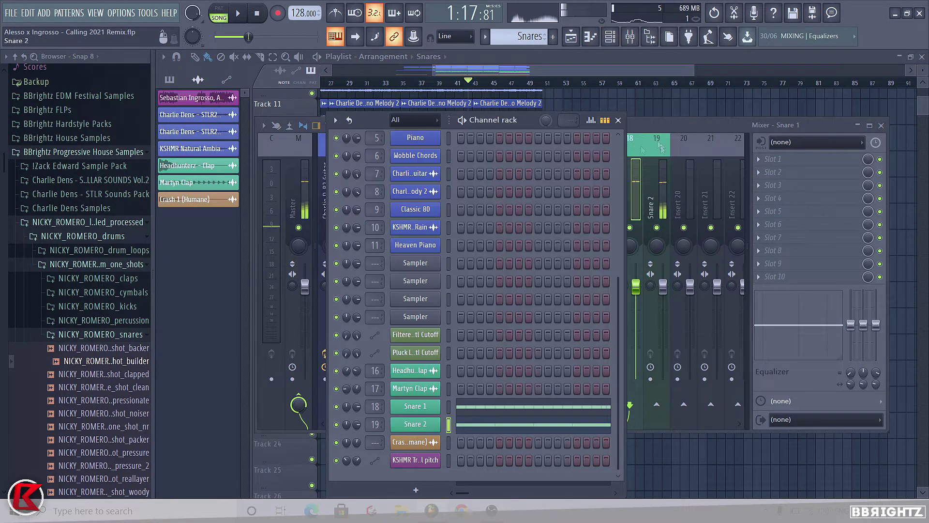
left_click(656, 198)
left_click(610, 37)
left_click(634, 96)
Step: Play the arrangement from about bar 42 and check the layered snares' levels in the mixer
scroll(483, 99, "up", 8)
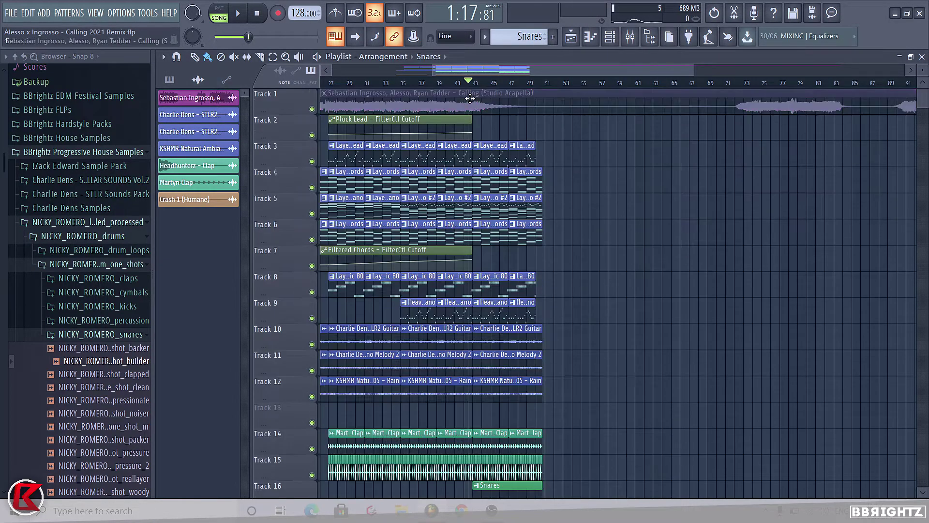
key("space")
left_click(630, 37)
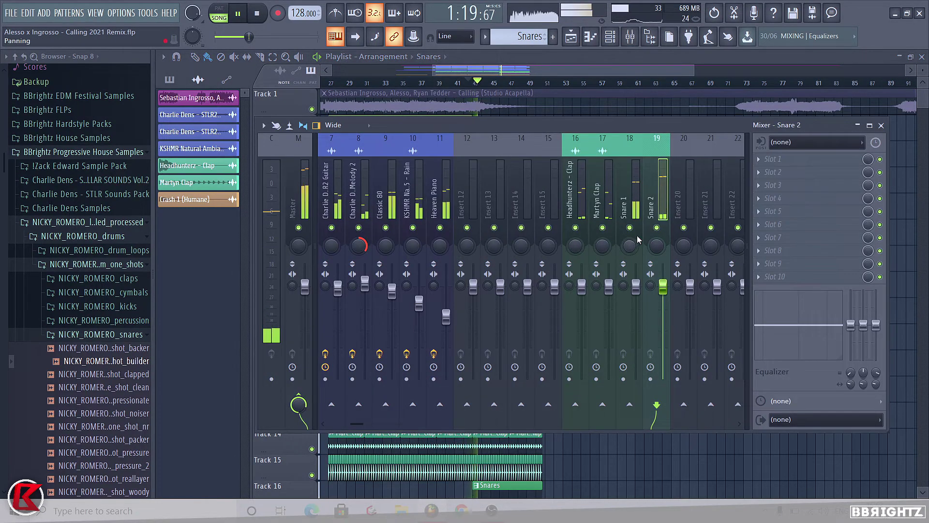
left_click(618, 41)
key("F12")
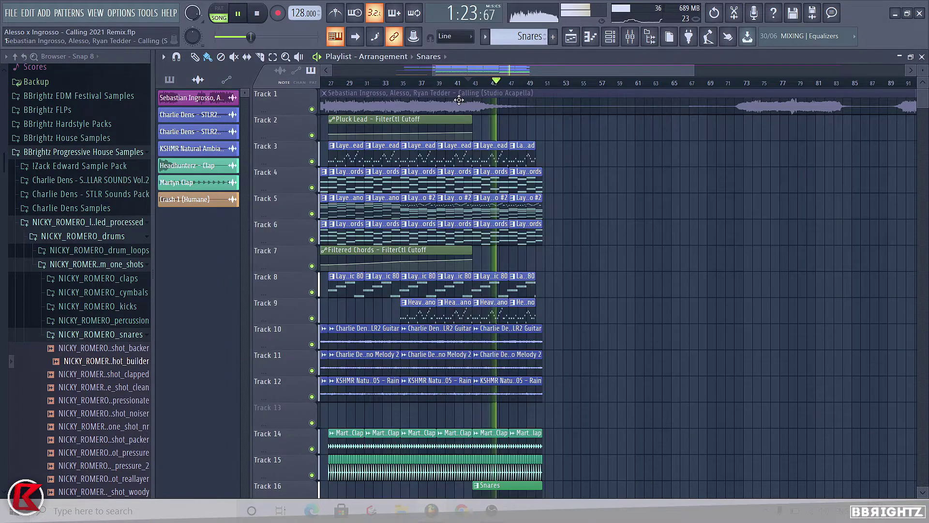
scroll(522, 358, "down", 5)
scroll(522, 359, "up", 4)
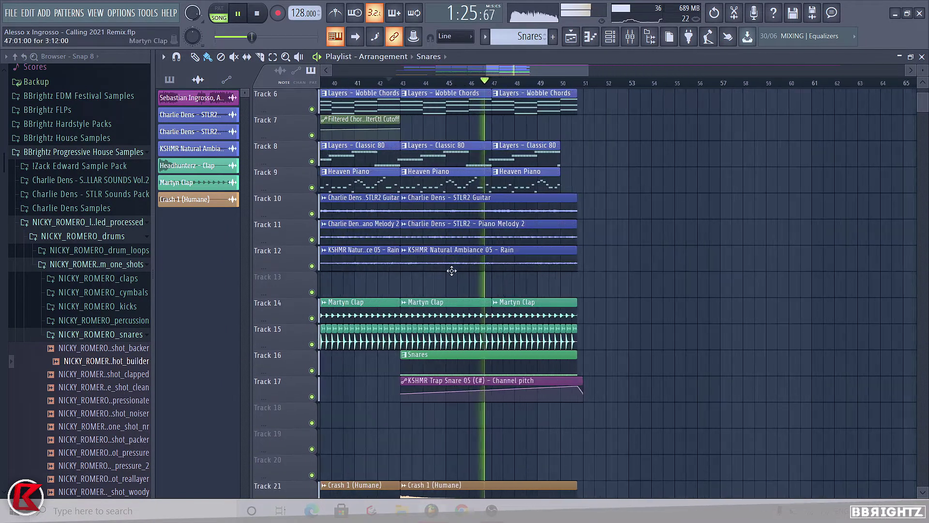
key("space")
Step: Select the build-up from bar 43 through bar 50 and create a channel pitch automation clip for Snare 2 over it
left_click_drag(399, 96, 576, 92)
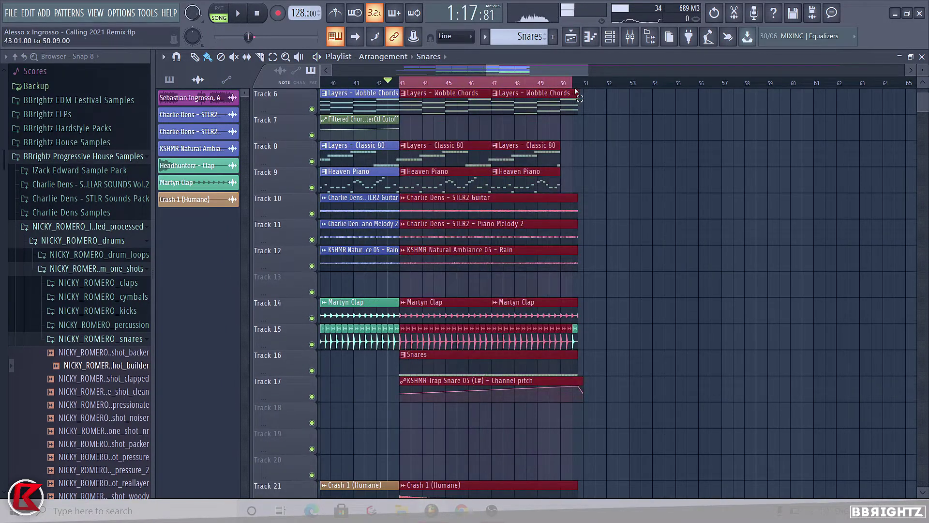
left_click(647, 335)
left_click(611, 36)
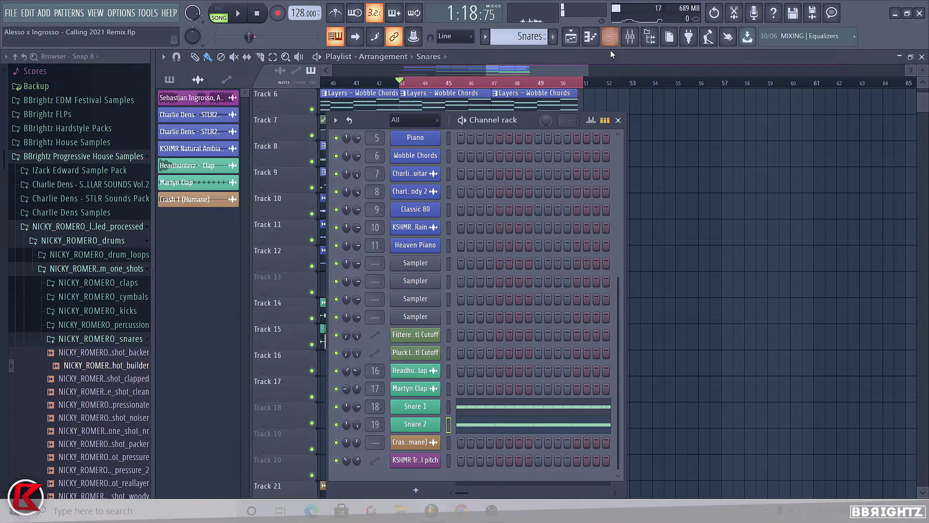
left_click(423, 429)
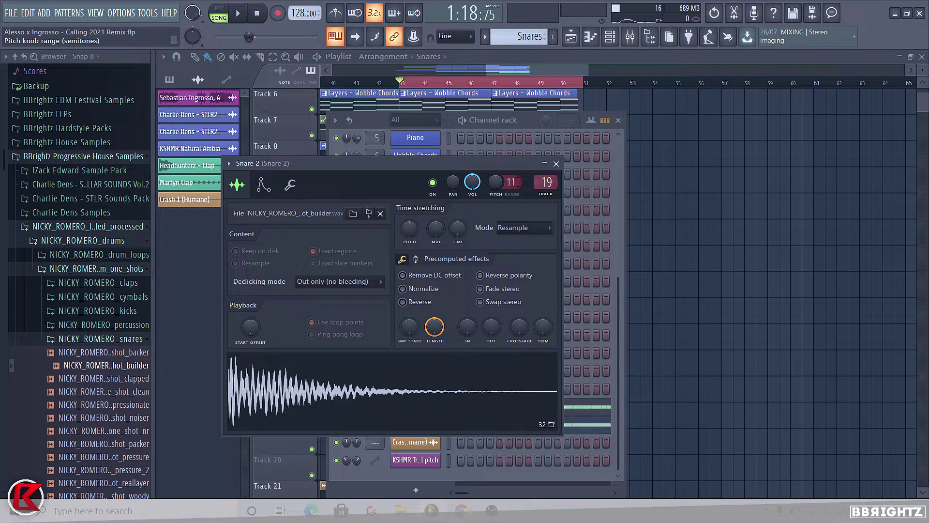
right_click(492, 185)
left_click(504, 192)
right_click(498, 187)
left_click(536, 260)
Step: Shape the Snare 2 pitch automation flat until bar 47, rising with a final drop, and move it to Track 17
right_click(582, 289)
left_click(612, 462)
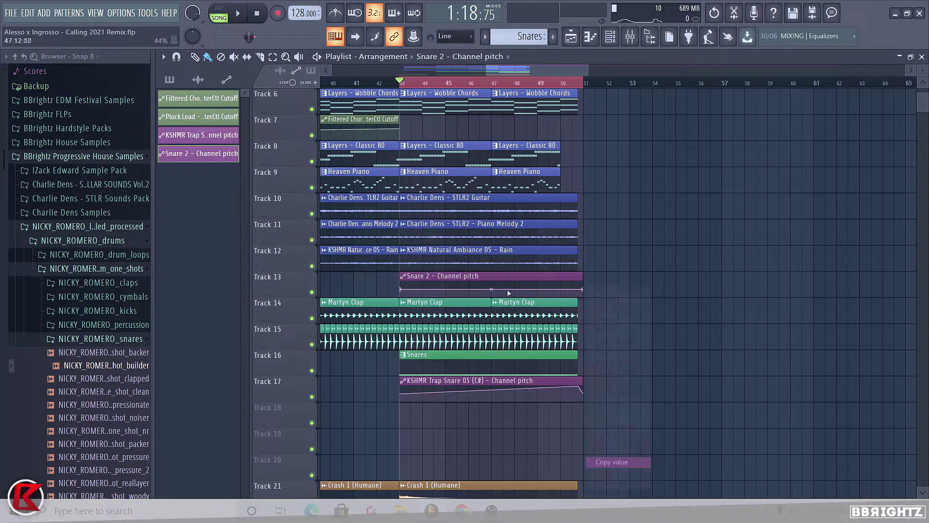
right_click(492, 284)
scroll(580, 290, "up", 3)
right_click(578, 282)
scroll(544, 291, "down", 2)
left_click(544, 292, "ctrl")
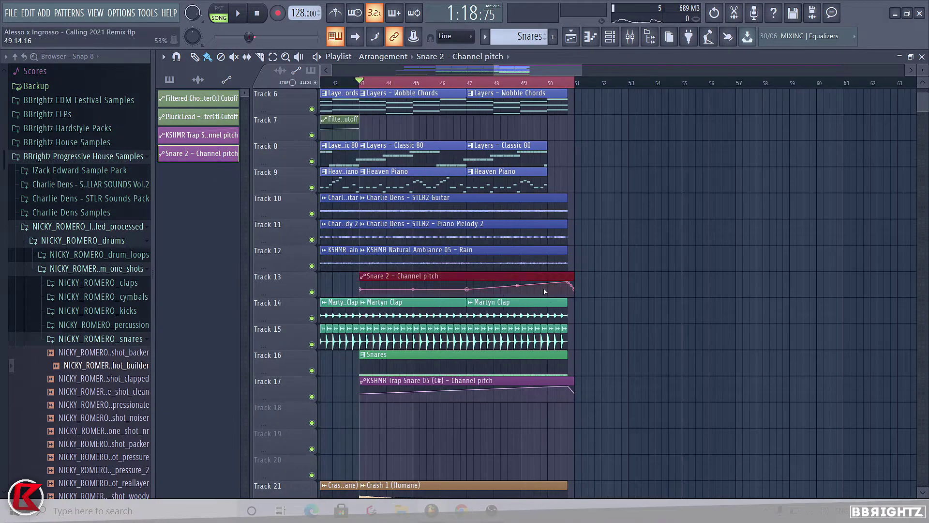
left_click_drag(544, 289, 543, 298)
Step: Solo Tracks 16 and 17, clear the clip selection and play the snare build-up
left_click(516, 36)
right_click(312, 396)
left_click(312, 370)
left_click(756, 250, "ctrl")
key("space")
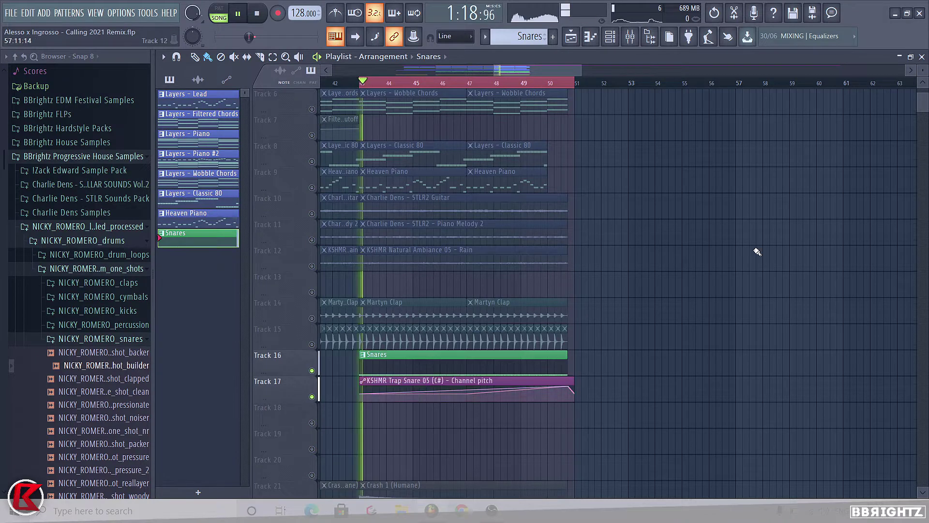
Step: Lower the Snare 1 mixer fader slightly, solo that mixer track and stop playback
left_click(610, 37)
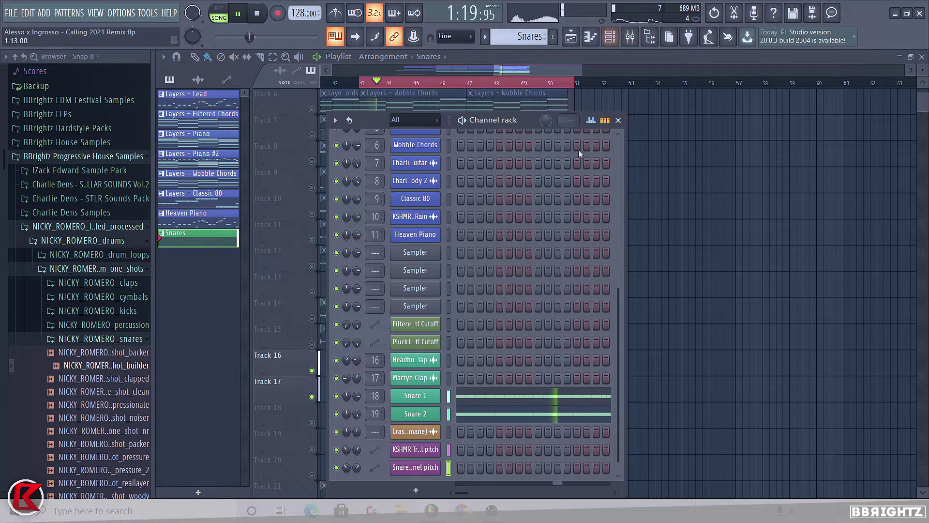
left_click(629, 37)
left_click(635, 290)
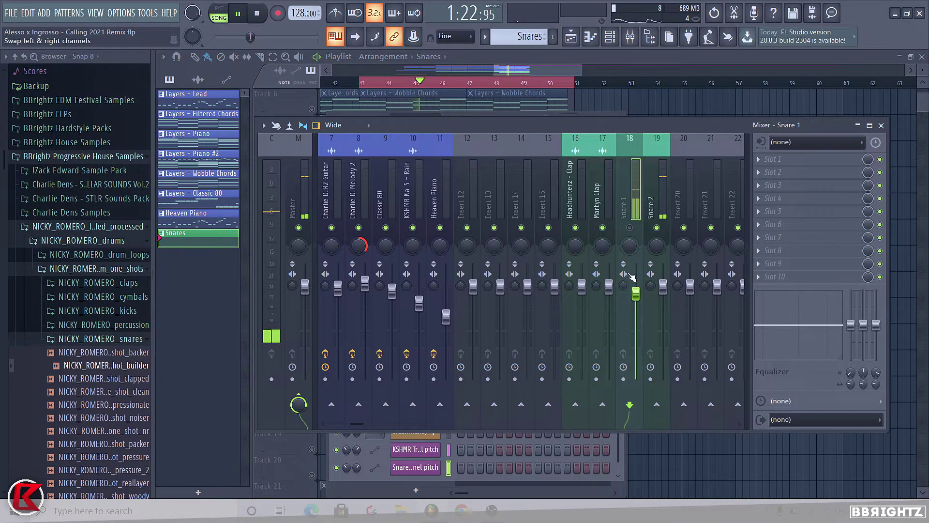
right_click(629, 228)
key("space")
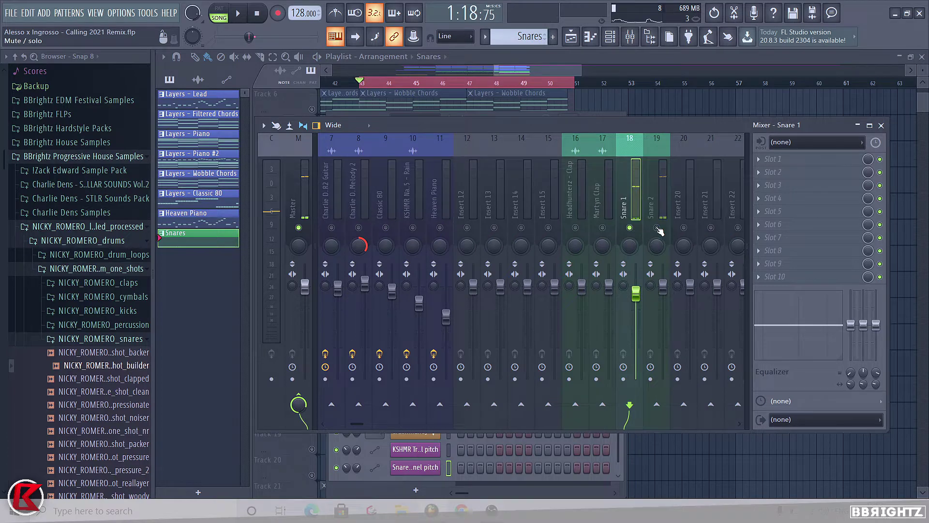
Step: Add ValhallaVintageVerb to the Snare 1 mixer track, load its Exciting Snare room preset and audition it
left_click(780, 162)
mouse_move(781, 173)
left_click(499, 262)
left_click(327, 373)
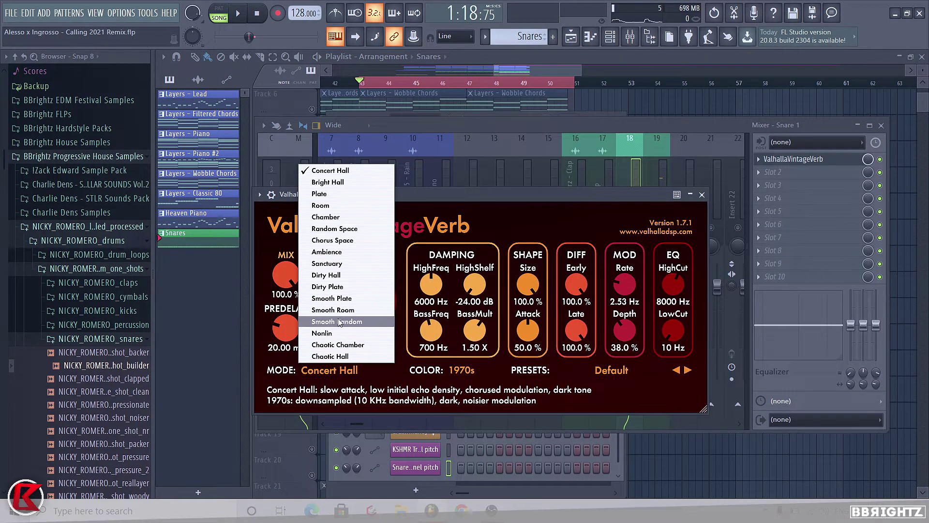
left_click(338, 298)
left_click(611, 370)
mouse_move(586, 315)
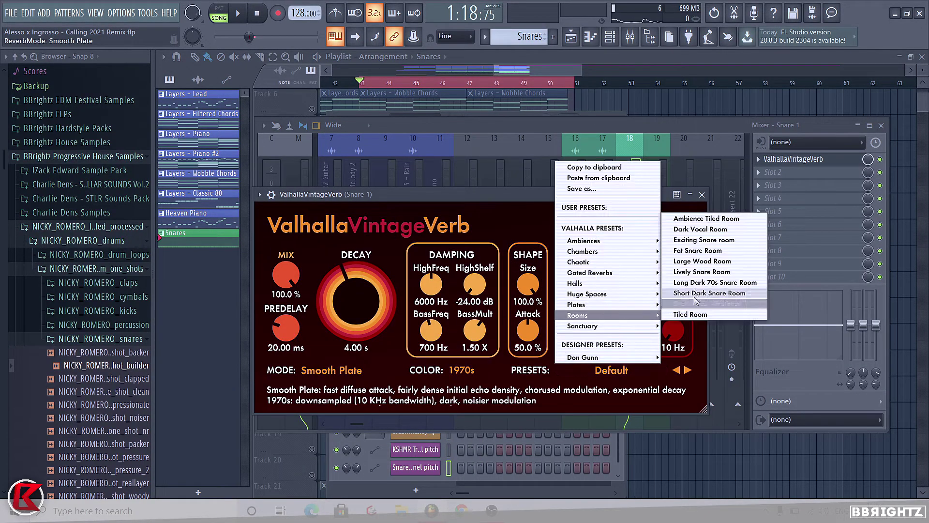
left_click(684, 240)
key("space")
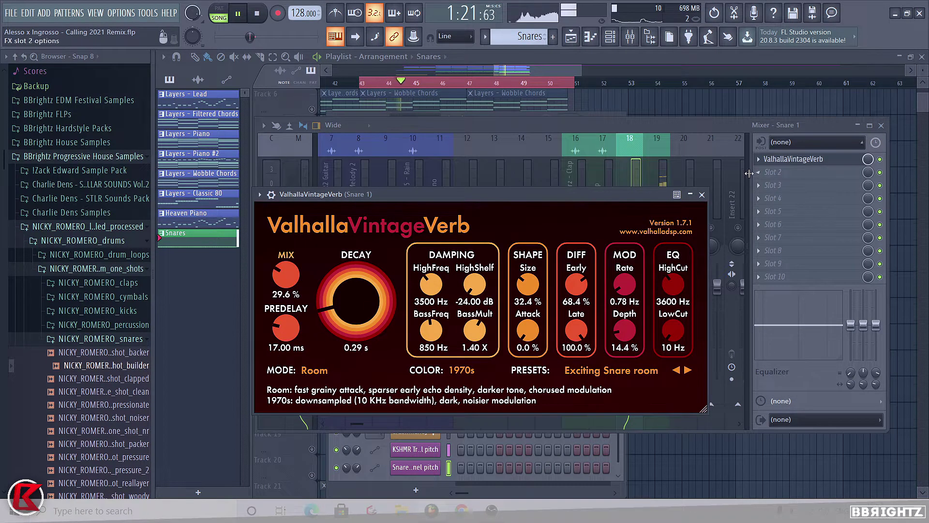
left_click(702, 195)
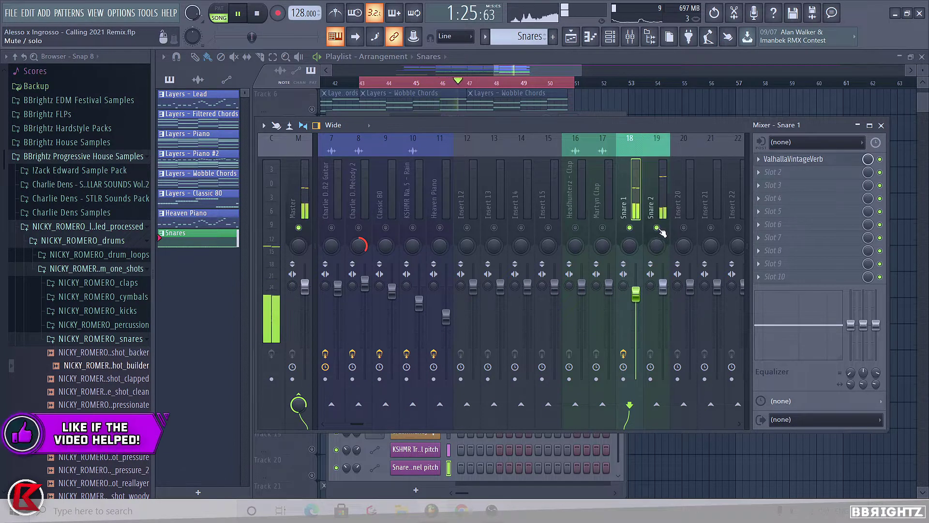
Step: Insert Fruity Parametric EQ 2 on the Snare 2 mixer track and dip band 3 slightly in the low mids
left_click(663, 287)
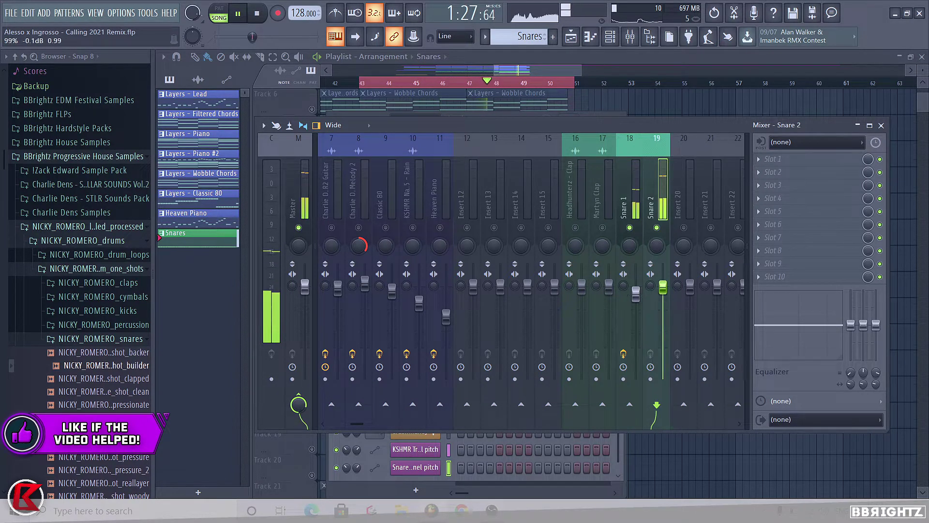
left_click(775, 159)
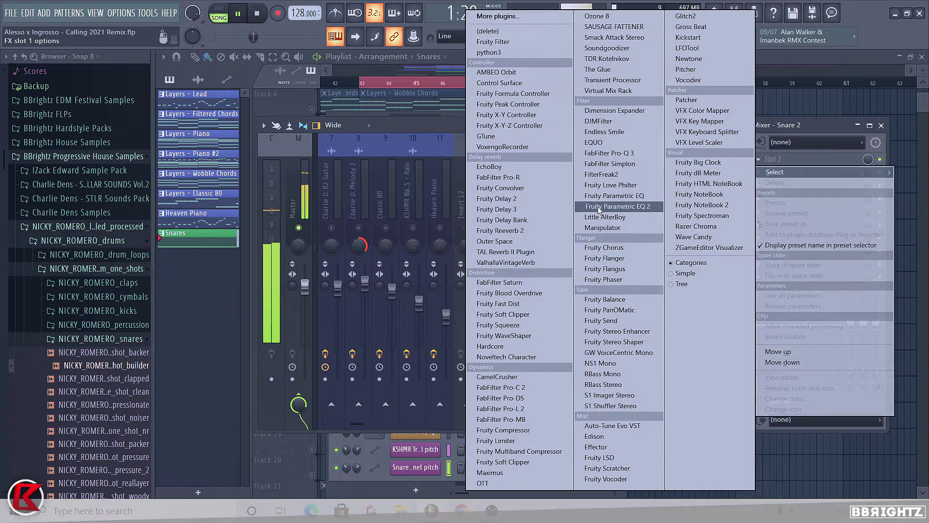
left_click(619, 206)
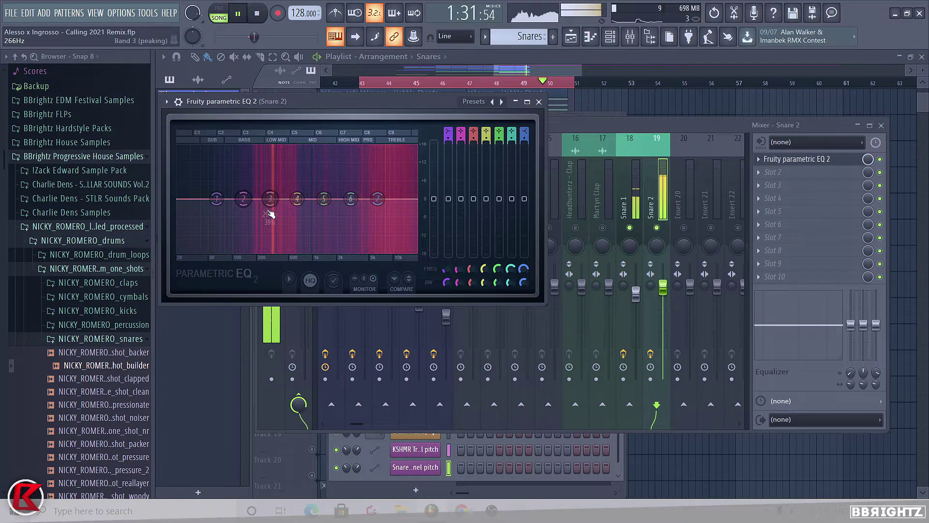
mouse_move(282, 196)
left_mouse_down()
mouse_move(270, 193)
mouse_move(270, 208)
mouse_move(281, 207)
left_mouse_up()
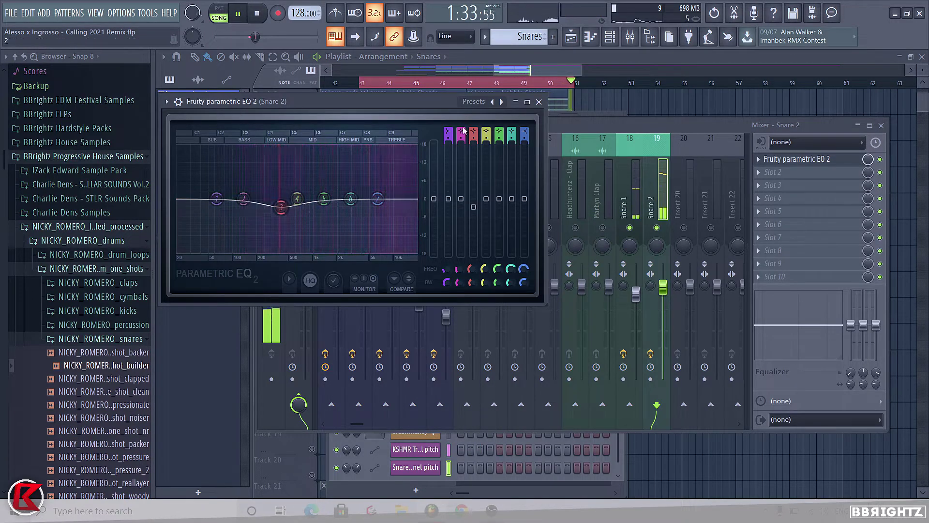
Step: Set band 1 of the Snare 2 EQ to high pass, raise its cutoff slightly, play the snares and close the EQ
left_click_drag(446, 132, 447, 138)
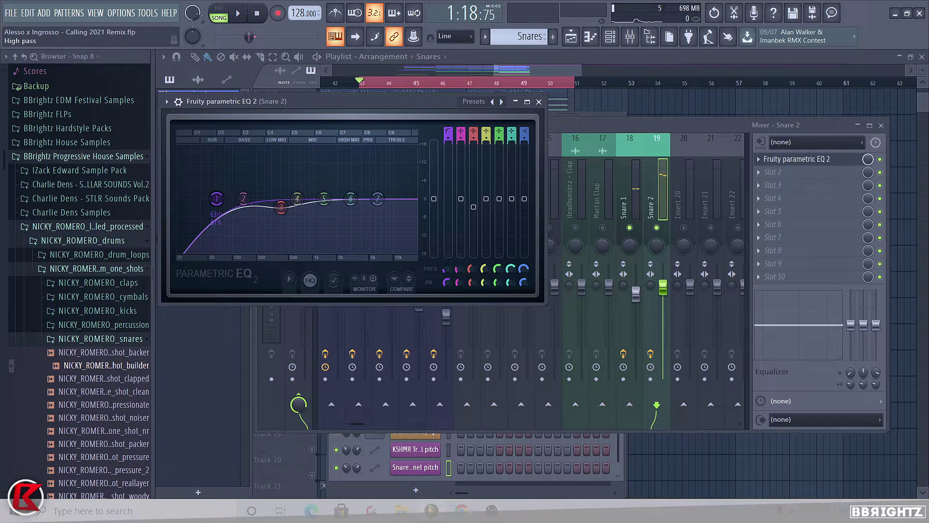
left_click_drag(217, 198, 227, 199)
key("space")
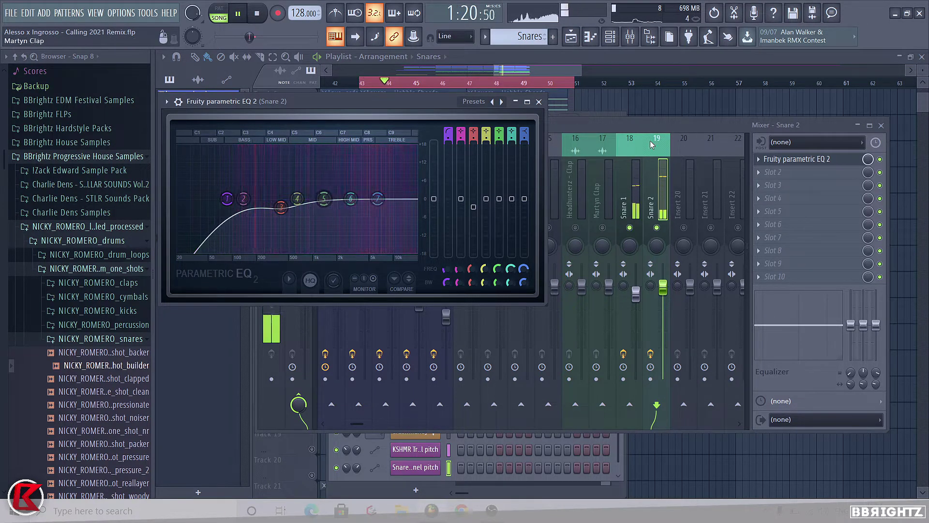
left_click(538, 102)
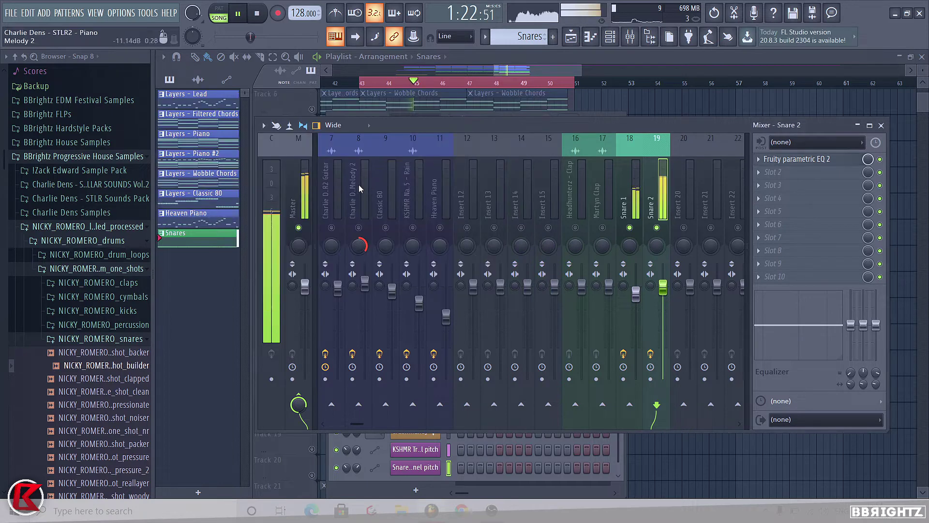
Step: Hide the mixer and collapse the NICKY_ROMERO and BBrightz Progressive House Samples folders in the browser
left_click(299, 188)
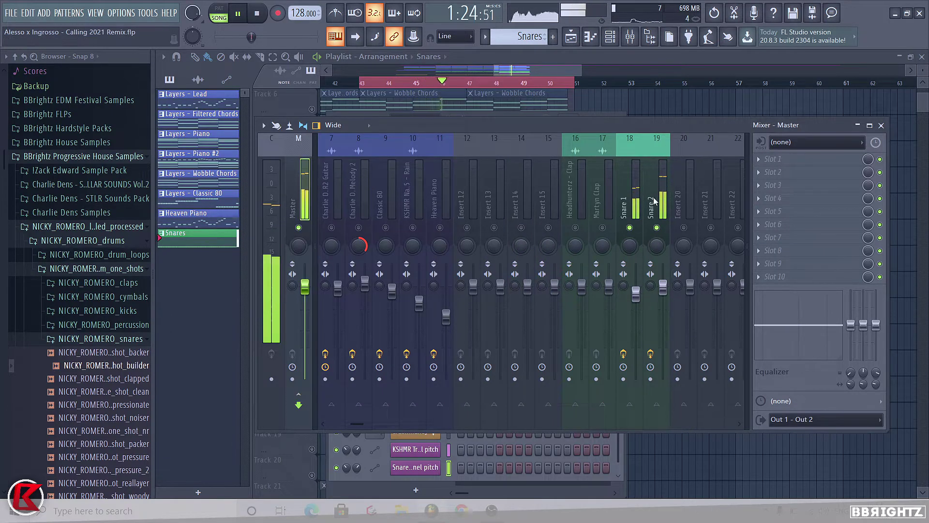
key("F9")
left_click(96, 339)
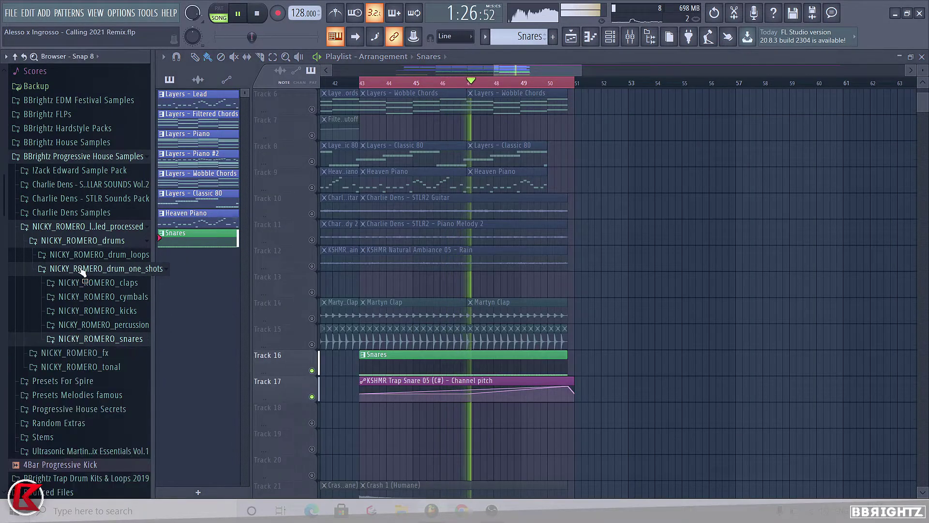
left_click(82, 268)
left_click(83, 241)
left_click(82, 226)
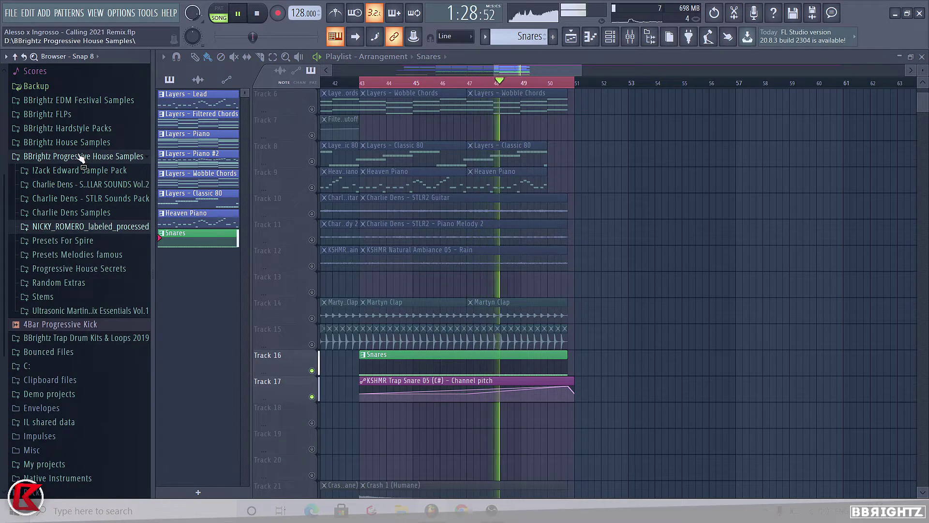
left_click(82, 158)
Step: Place the Weird Drum Builder sample on Track 18 from bar 43, include the track in the solo and play the build-up
key("space")
left_click(52, 220)
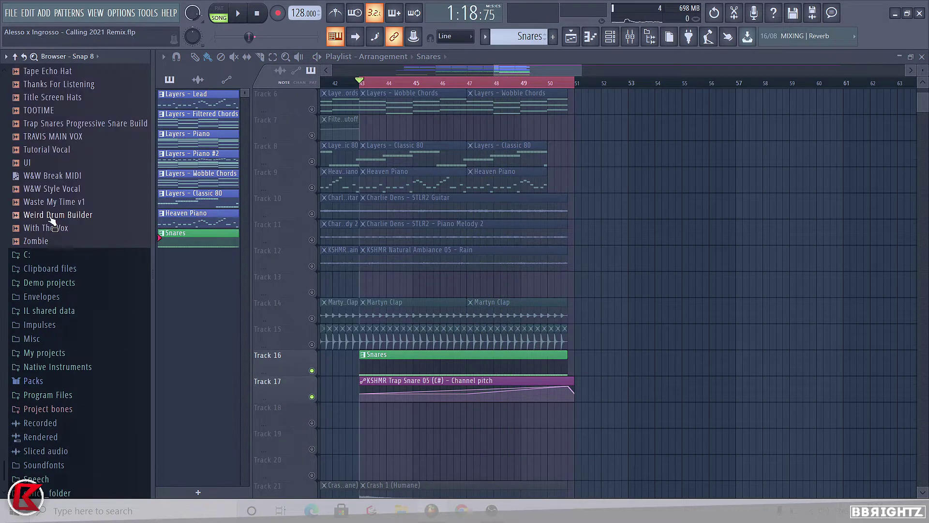
left_click_drag(790, 318, 431, 314)
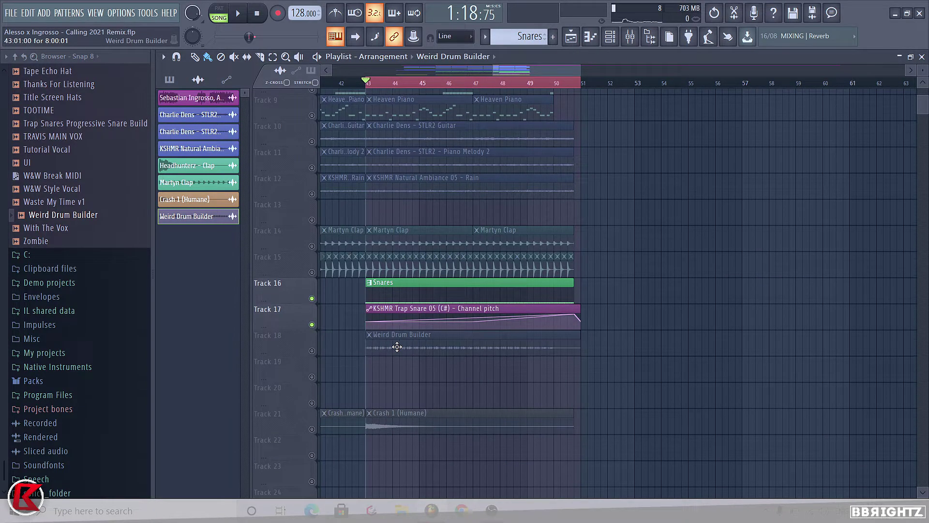
scroll(382, 348, "up", 3)
left_click(312, 351)
key("space")
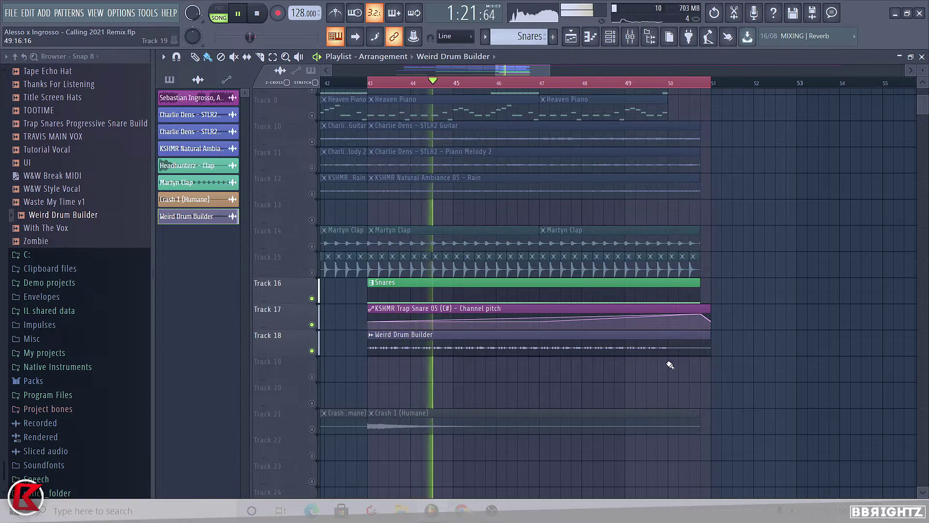
Step: Recolor the Weird Drum Builder clip in the teal green used for the clap clips
left_click(370, 334)
left_click(387, 393)
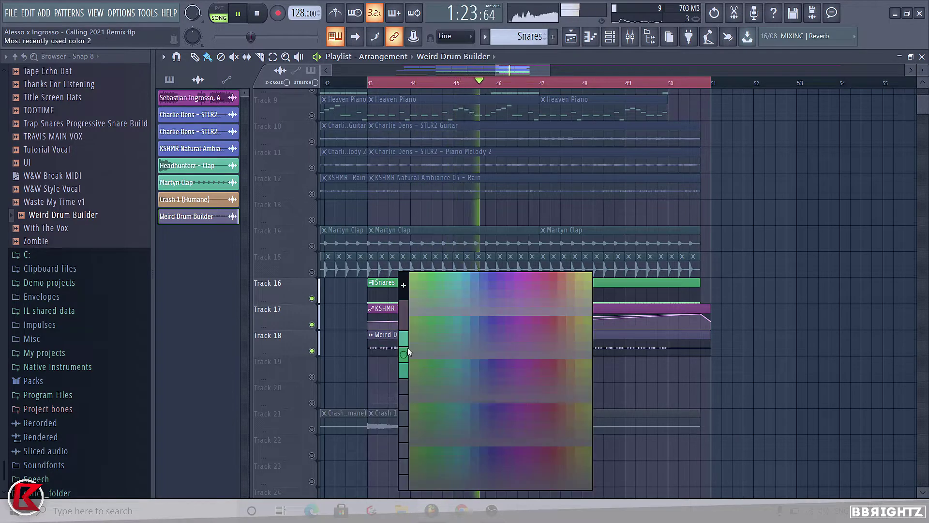
left_click(404, 338)
Step: Recolor the Track 16 snare pattern in the same teal green and name it Snares
left_click(370, 282)
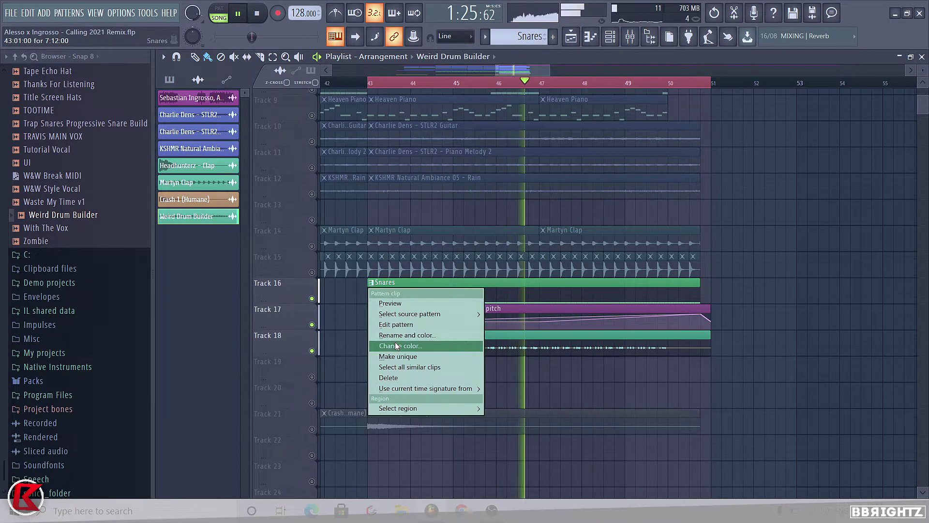
left_click(396, 336)
left_click(407, 339)
type("#")
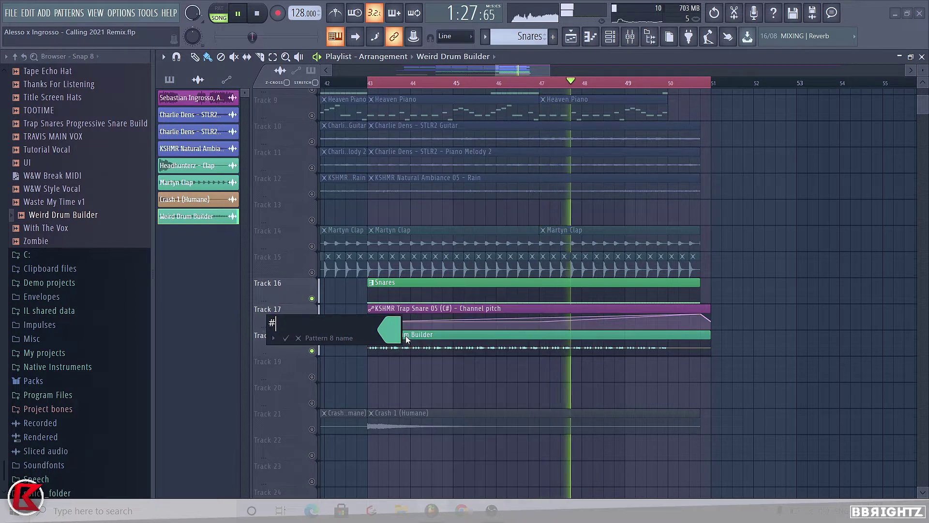
key("BackSpace")
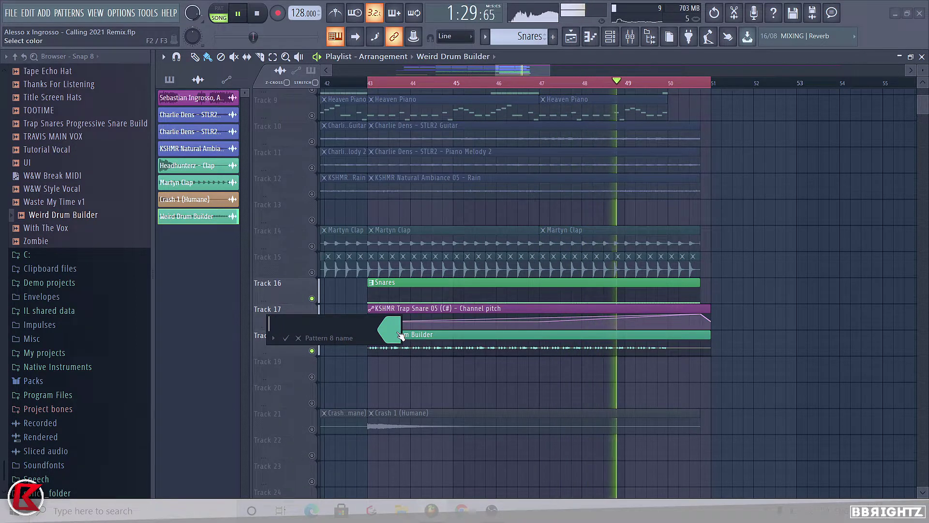
key("Return")
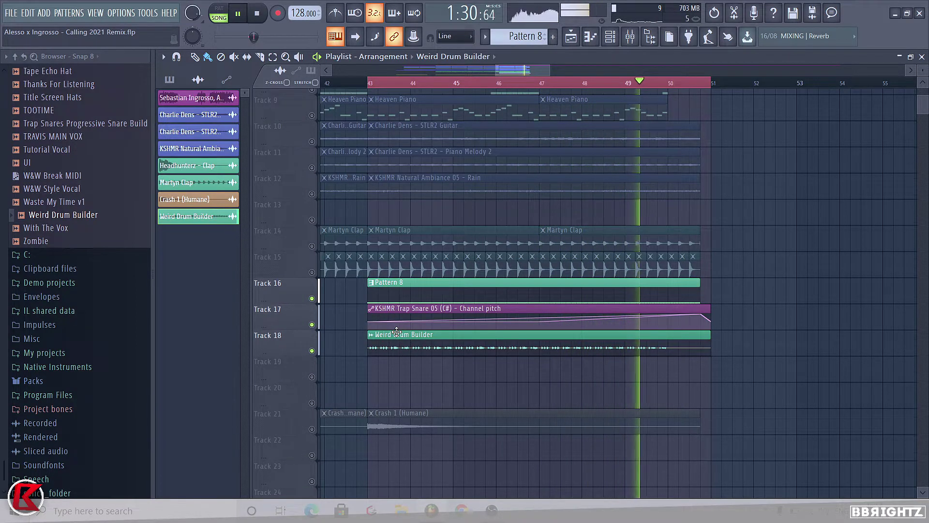
left_click(371, 282)
left_click(405, 335)
type("Snares")
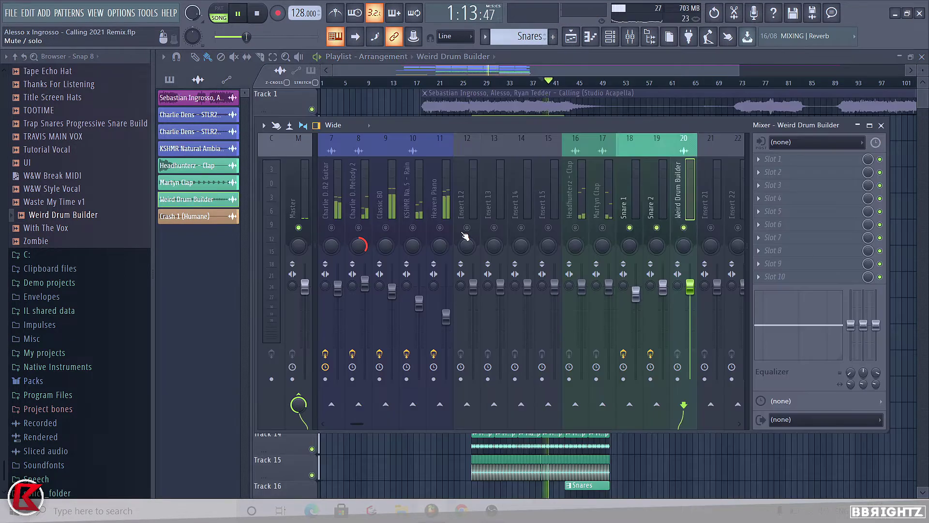
Step: Play the full arrangement into the build-up and raise the Weird Drum Builder mixer fader slightly
key("F9")
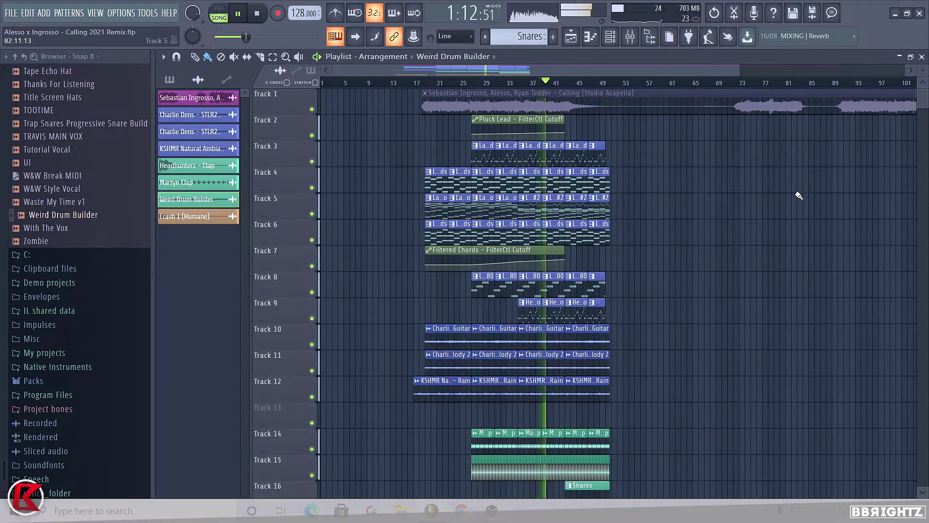
scroll(806, 215, "down", 3)
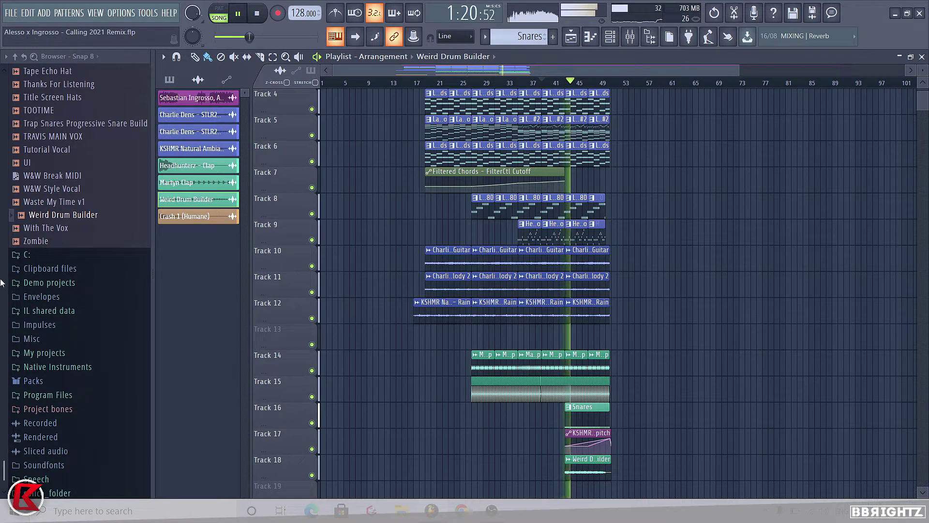
left_click(624, 41)
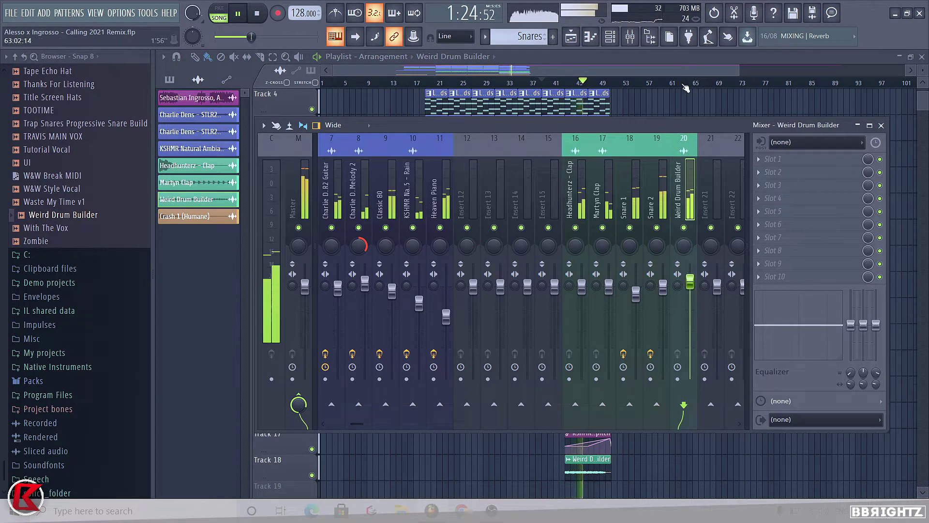
key("F9")
Step: Trim the last Crash 1 (Humane) clip on Track 21 to bar 47, add another crash from bar 47 to bar 51 and stop playback
scroll(675, 256, "down", 6)
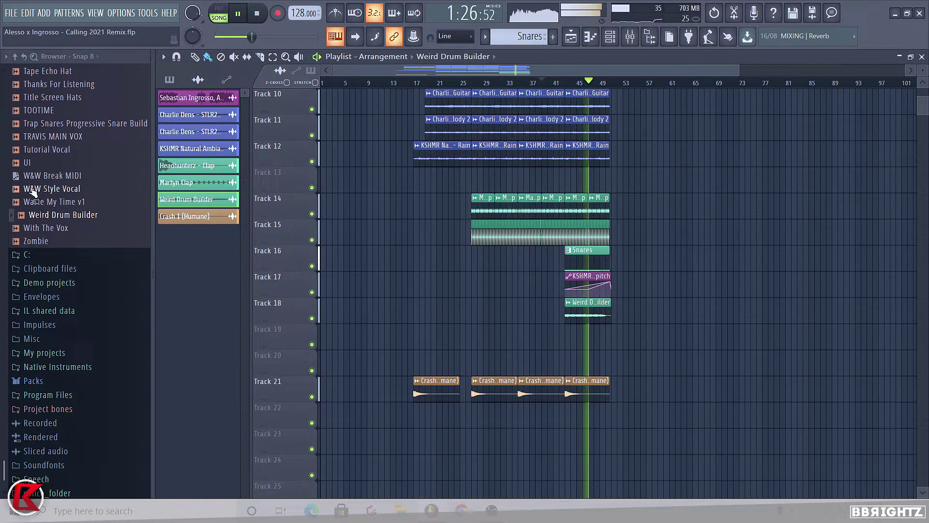
scroll(732, 317, "up", 2)
scroll(583, 468, "up", 3)
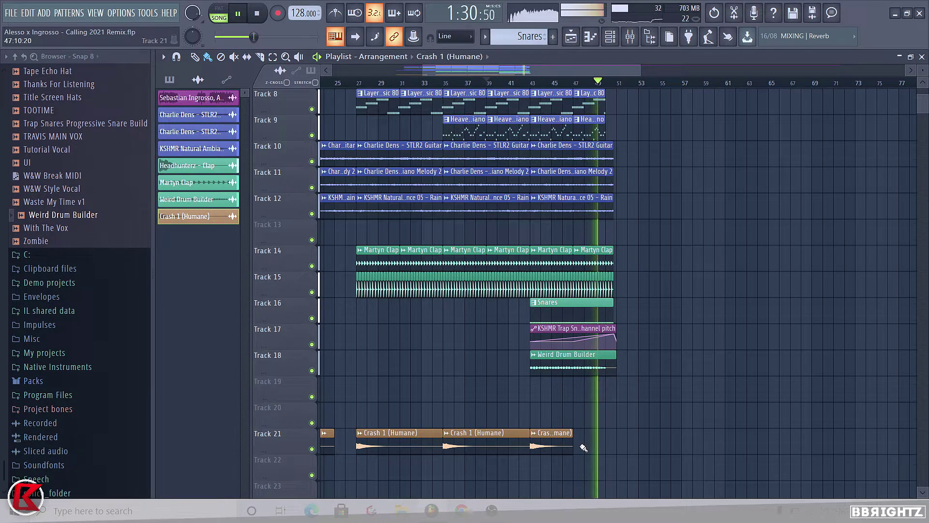
scroll(609, 387, "up", 4)
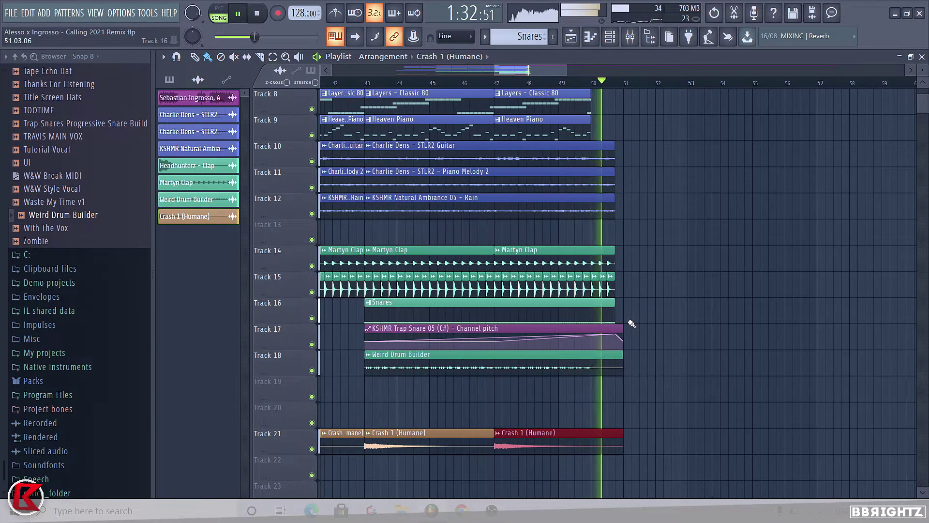
key("space")
Step: Extend the last Layers - Lead and Heaven Piano clips to the end of the break and play from bar 49
scroll(612, 259, "up", 4)
scroll(601, 220, "up", 3)
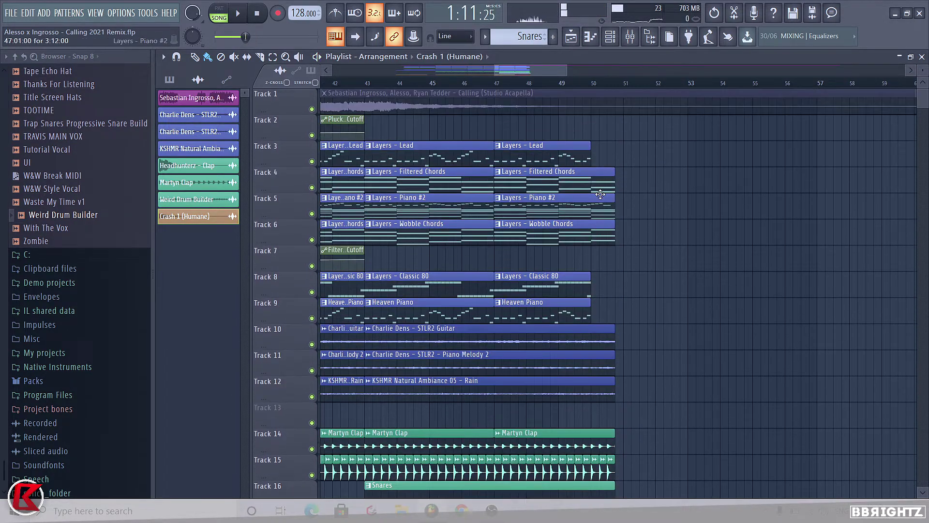
left_click(570, 83)
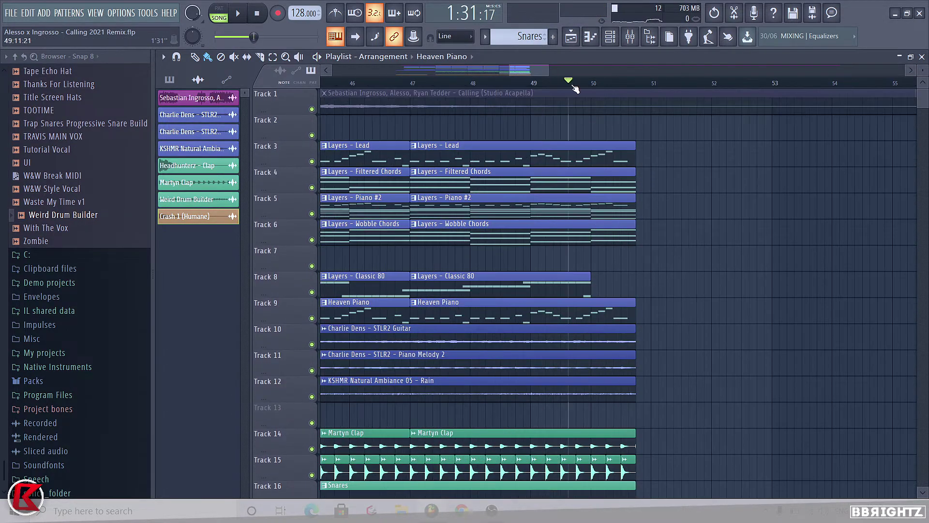
key("space")
Step: Find the Martyn Fil sample in the Charlie Dens Samples folder and place it on Track 19 from bar 50 to bar 51
scroll(588, 131, "down", 4)
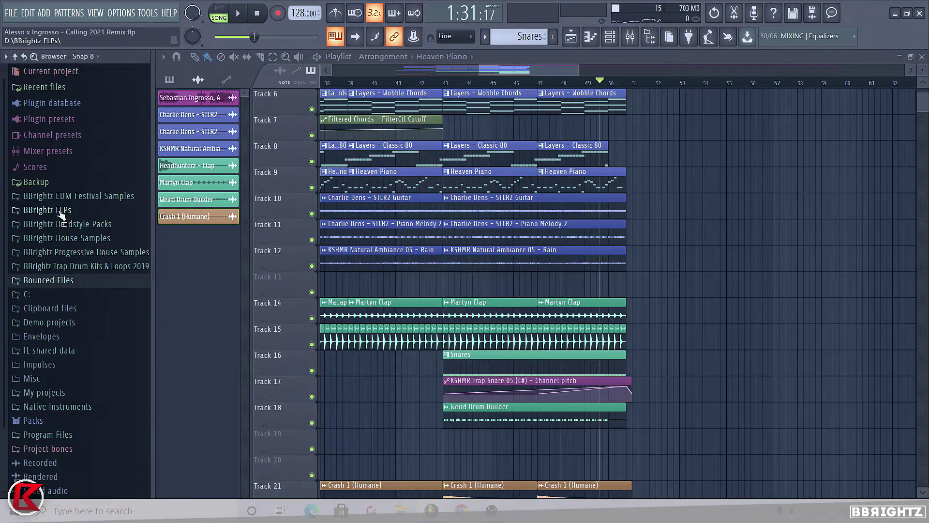
left_click(75, 252)
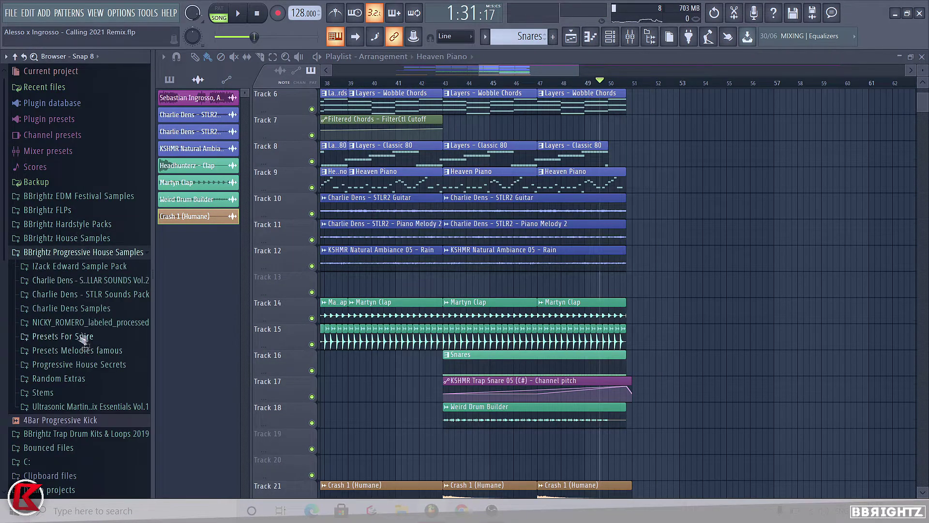
left_click(58, 378)
scroll(58, 271, "down", 10)
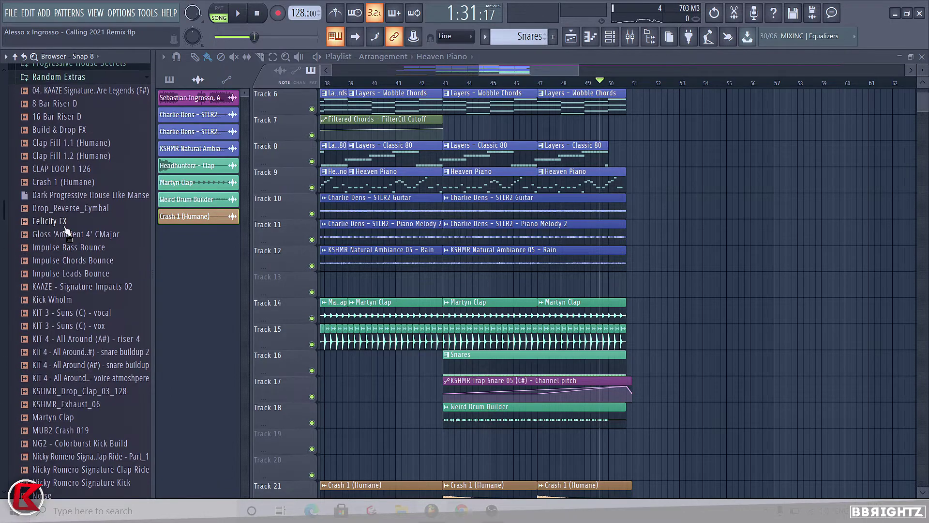
scroll(77, 359, "down", 4)
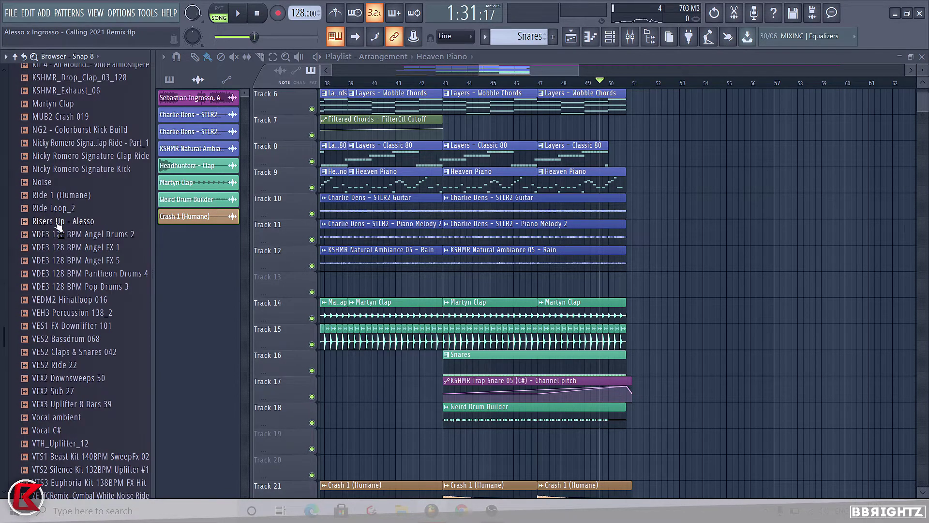
scroll(81, 237, "down", 2)
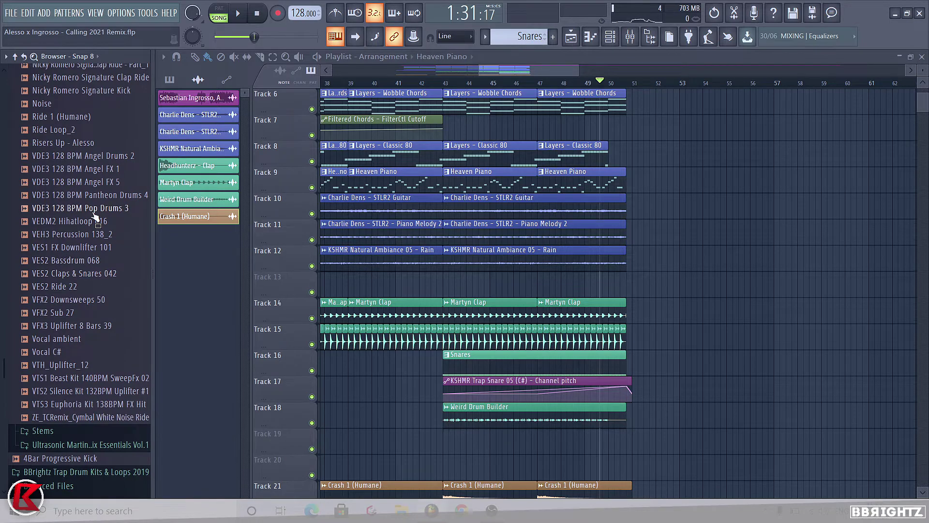
key("Left")
scroll(83, 179, "up", 4)
left_click(77, 242)
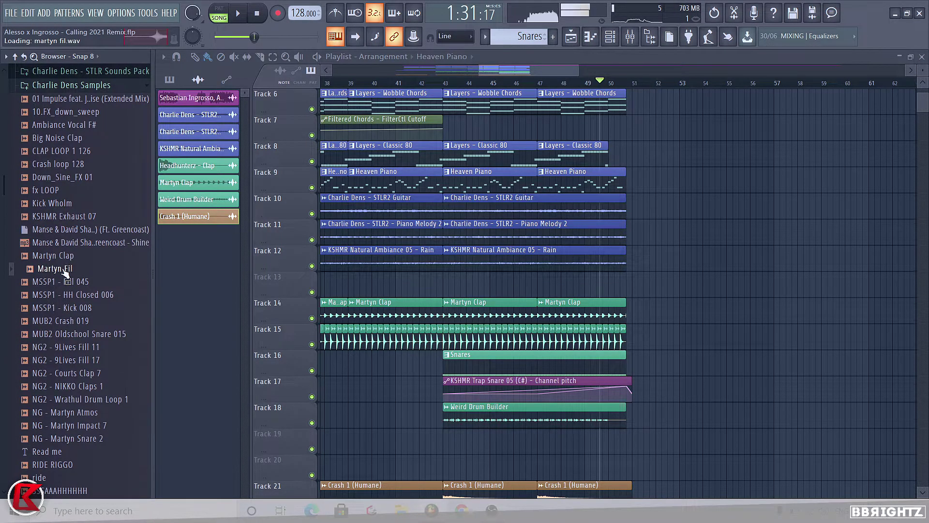
left_click_drag(63, 276, 610, 436)
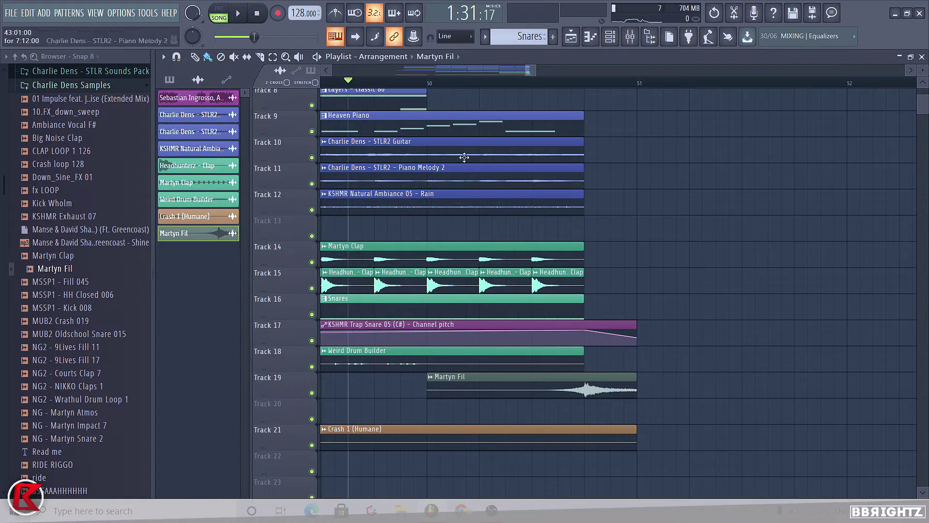
Step: Play the end of the build-up with the fill and recolor the Martyn Fil clip teal green
double_click(517, 387)
key("space")
left_click(602, 210)
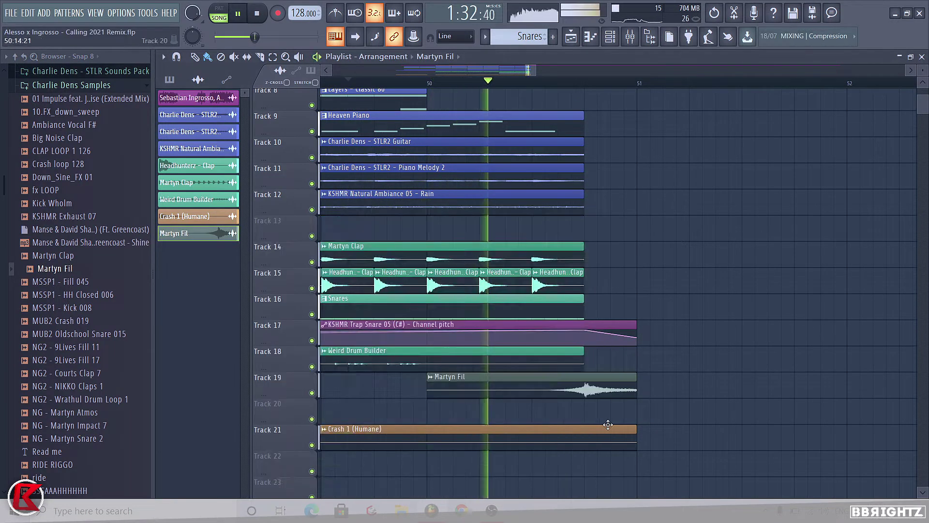
left_click(432, 378)
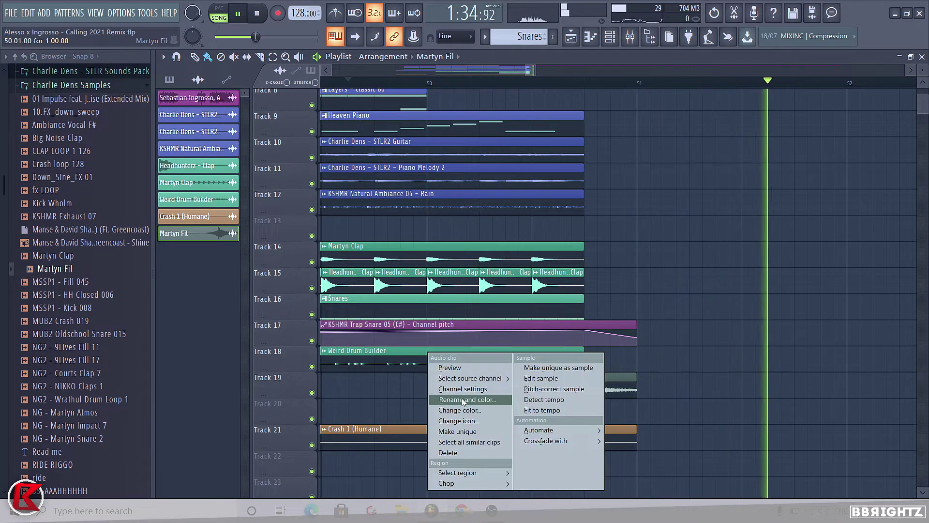
left_click(463, 401)
left_click(456, 394)
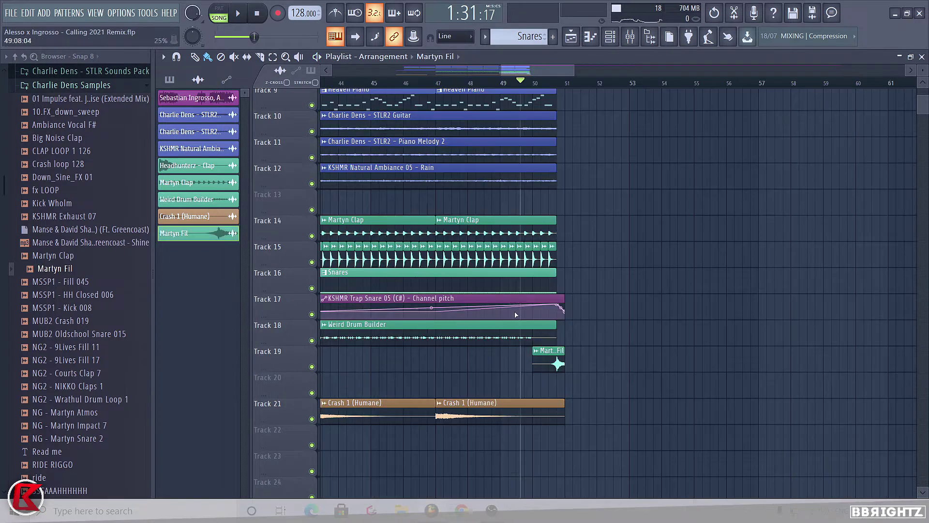
Step: Place NG - Martyn Impact 7 on Track 22 slightly before bar 17 so its peak lines up with the first crash
scroll(272, 377, "down", 3)
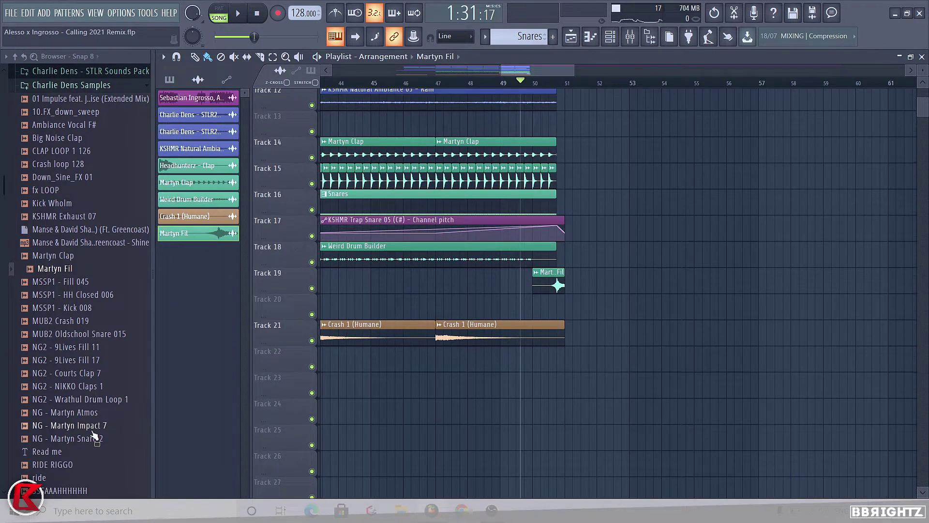
scroll(682, 361, "down", 3)
left_click_drag(649, 369, 508, 367)
scroll(461, 367, "up", 6)
scroll(484, 370, "up", 5, "ctrl")
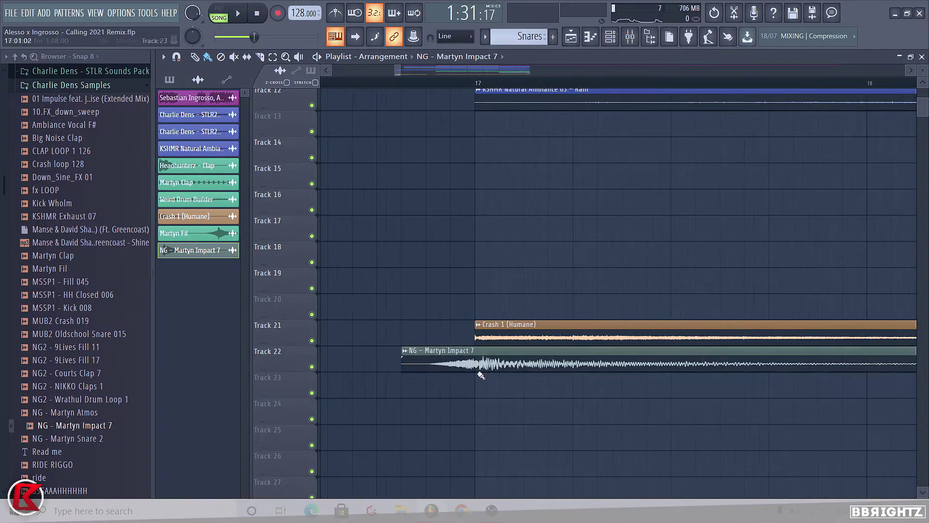
left_click(480, 369, "ctrl")
scroll(597, 381, "down", 4, "ctrl")
left_click(597, 382, "ctrl")
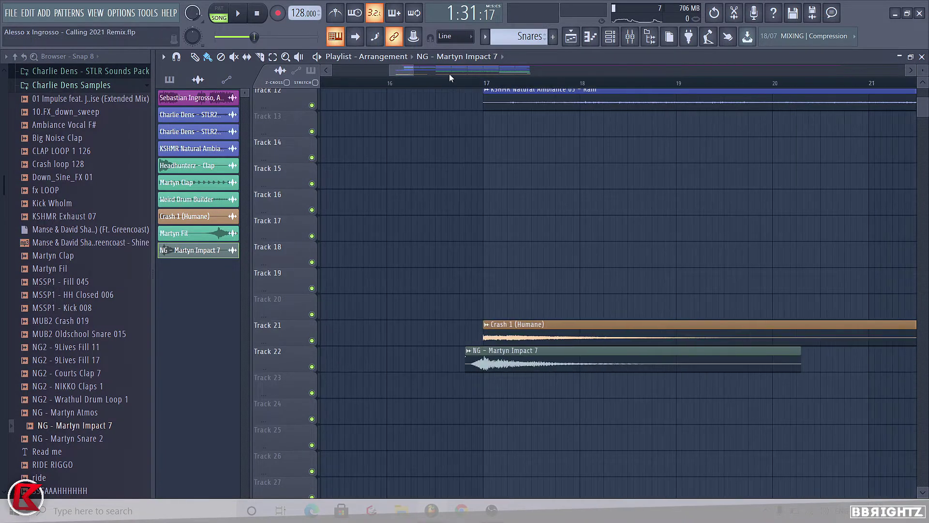
Step: Audition the NG - Martyn Impact 7 clip around bar 17 and recolor it the same orange as the Crash 1 (Humane) clip
key("space")
double_click(465, 347)
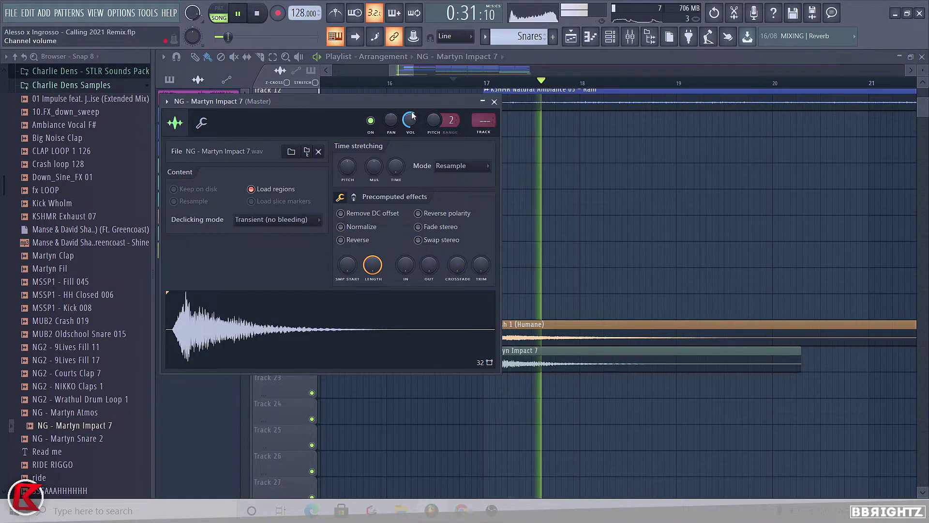
left_click(494, 101)
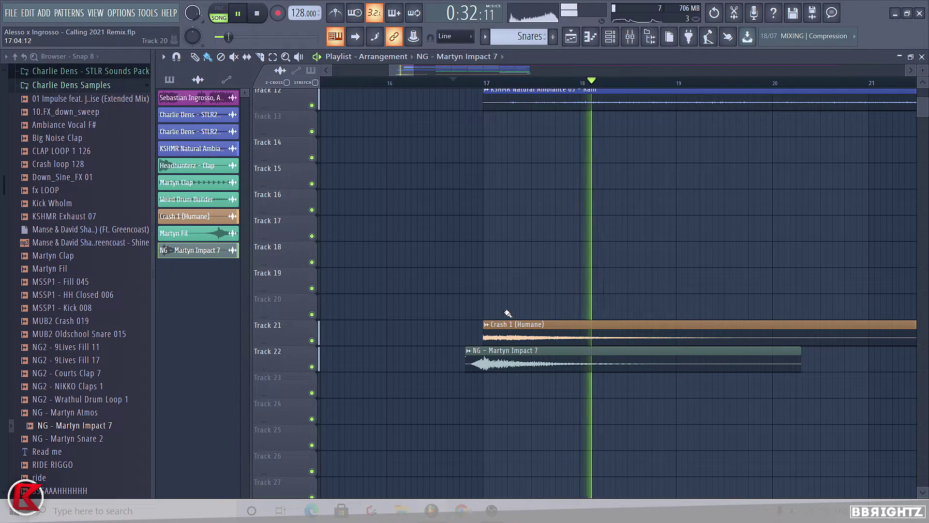
left_click(469, 350)
left_click(489, 409)
left_click(665, 273)
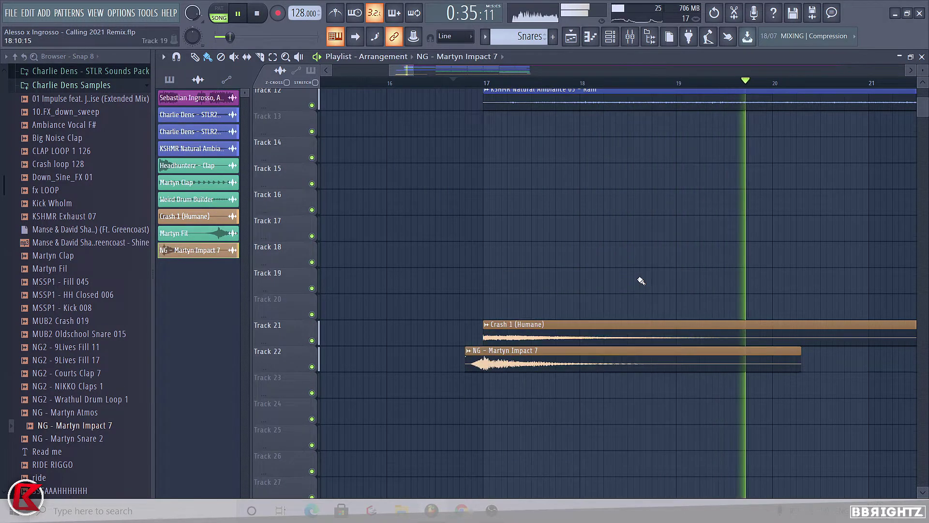
Step: Move Crash 1 (Humane) below Martyn Fil in the clip list and copy the NG - Martyn Impact 7 clip to bar 43 on Track 22
mouse_move(193, 215)
left_mouse_down()
mouse_move(190, 264)
mouse_move(188, 213)
left_mouse_up()
scroll(467, 313, "down", 5)
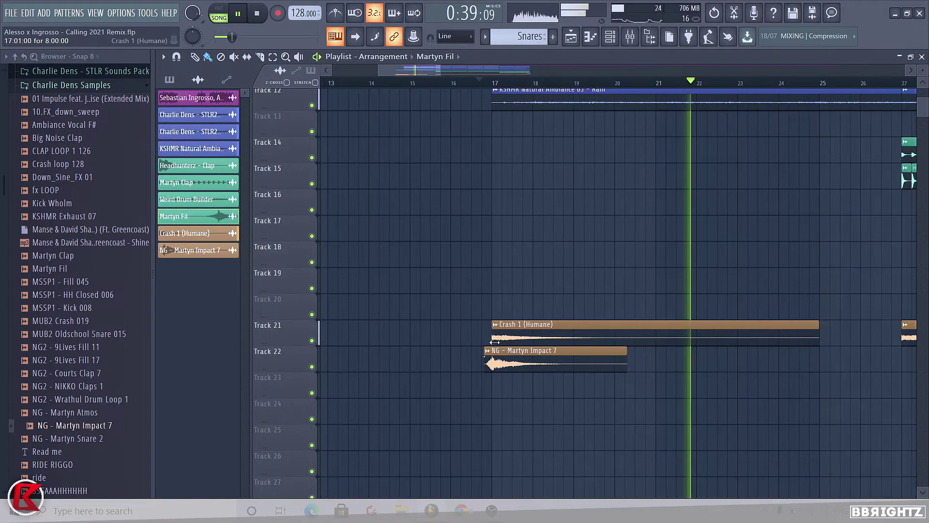
scroll(521, 374, "down", 2)
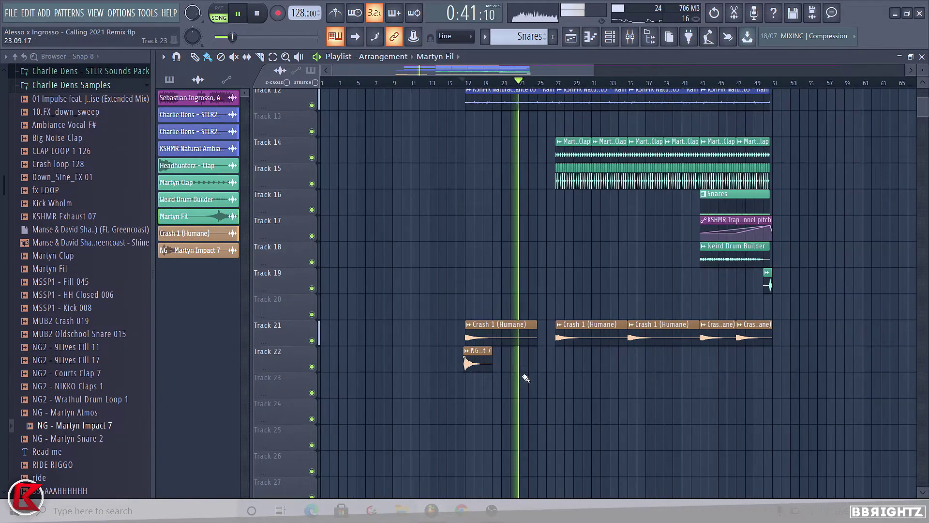
scroll(724, 377, "up", 5)
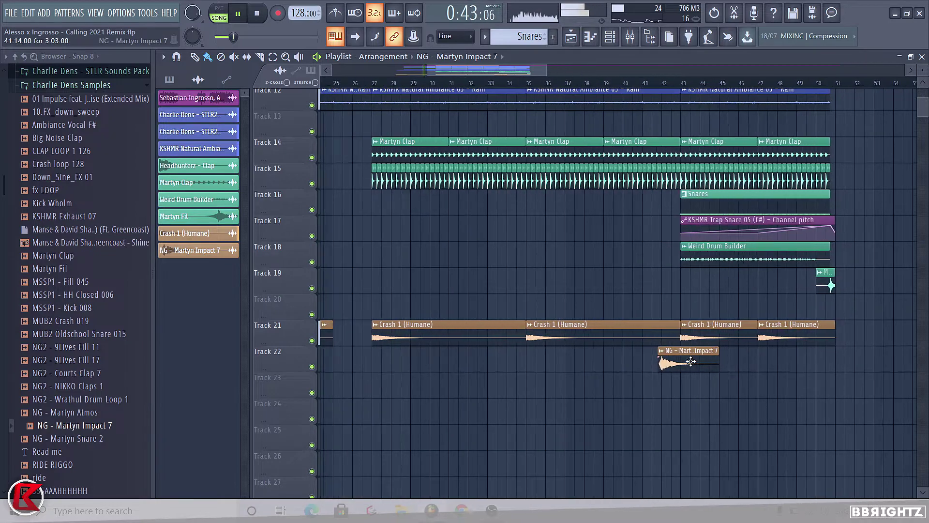
scroll(724, 371, "down", 5)
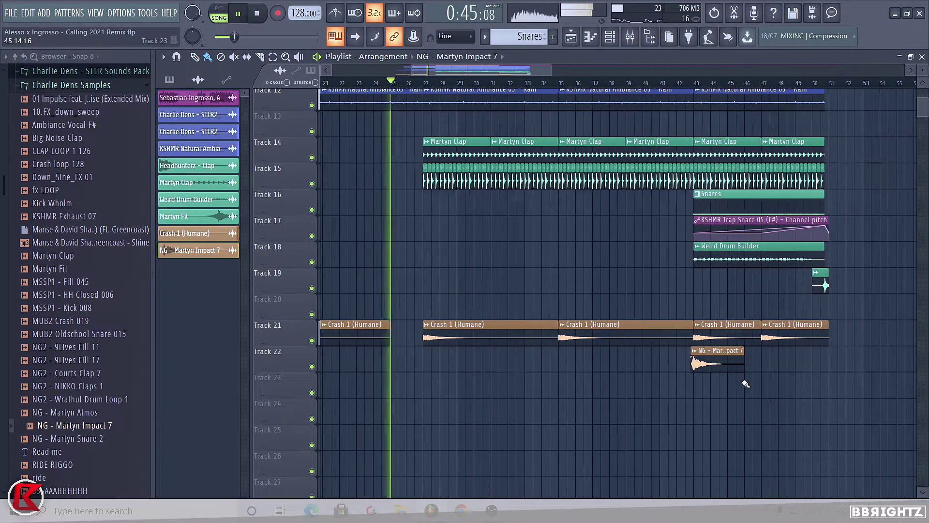
scroll(41, 398, "down", 2)
Step: Add VES1 FX Downlifter 101 to Track 23 at bar 43 and repeat the clip back to back until bar 50
scroll(41, 398, "down", 4)
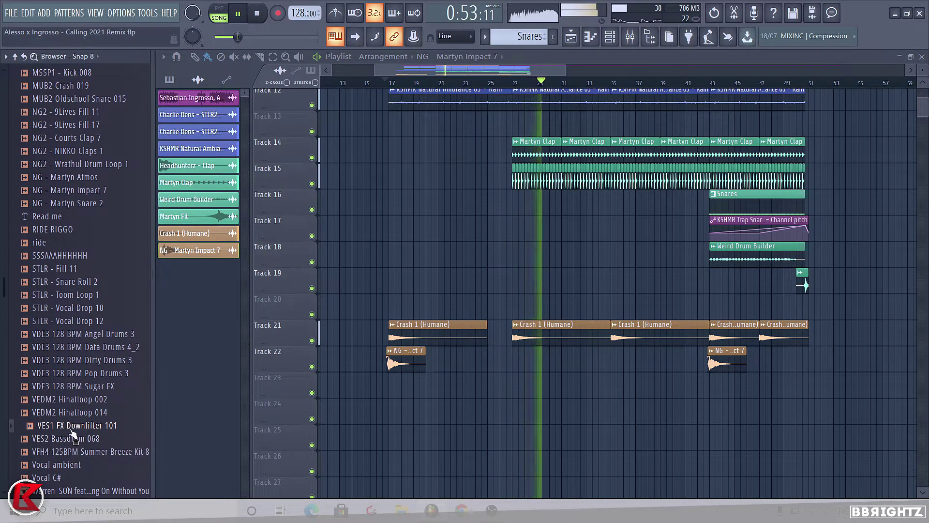
left_click_drag(493, 412, 678, 397)
scroll(740, 408, "up", 4)
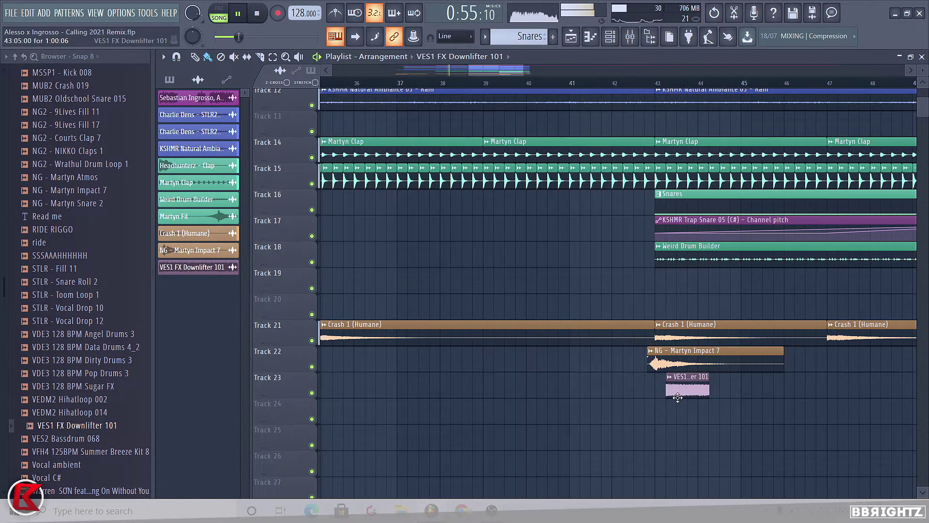
scroll(702, 396, "down", 3)
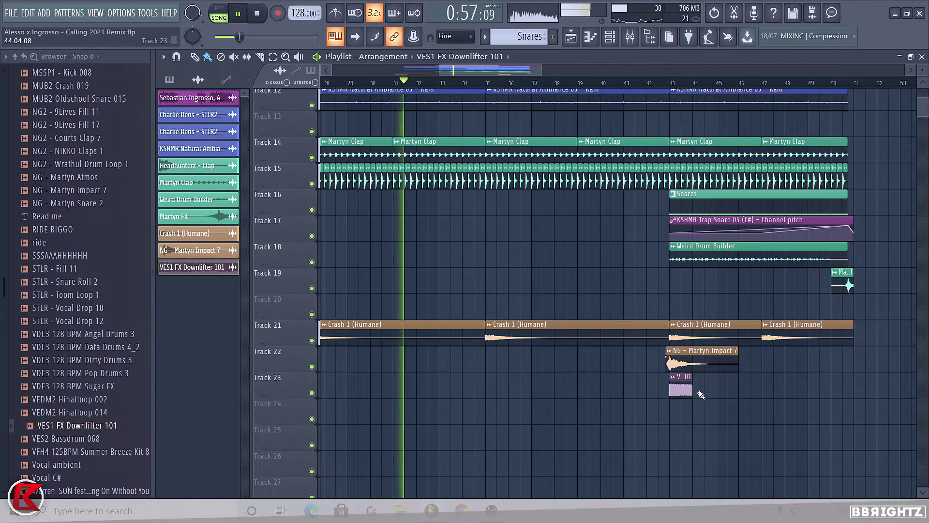
left_click_drag(697, 392, 817, 391)
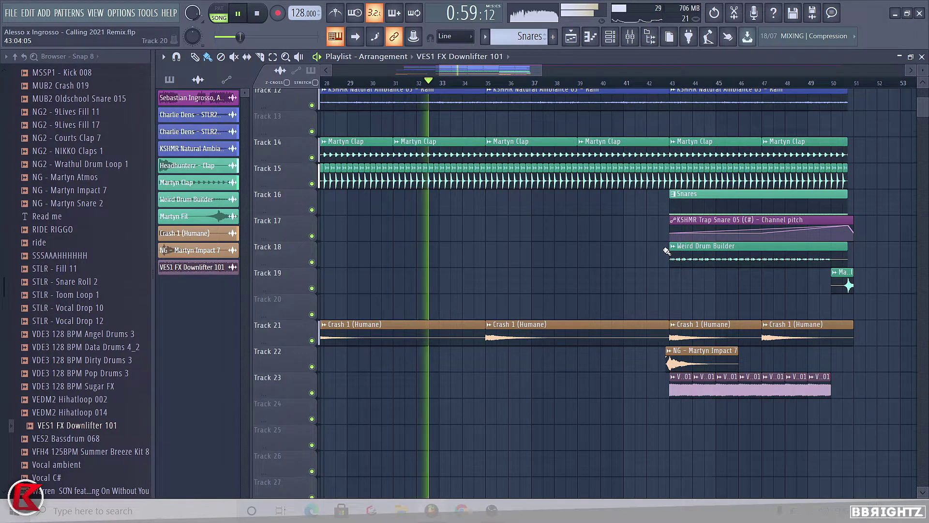
Step: Mark the range from bar 43 to bar 51 and create an automation clip for the VES1 FX Downlifter 101 channel volume
left_click(670, 83)
left_click_drag(673, 84, 862, 97)
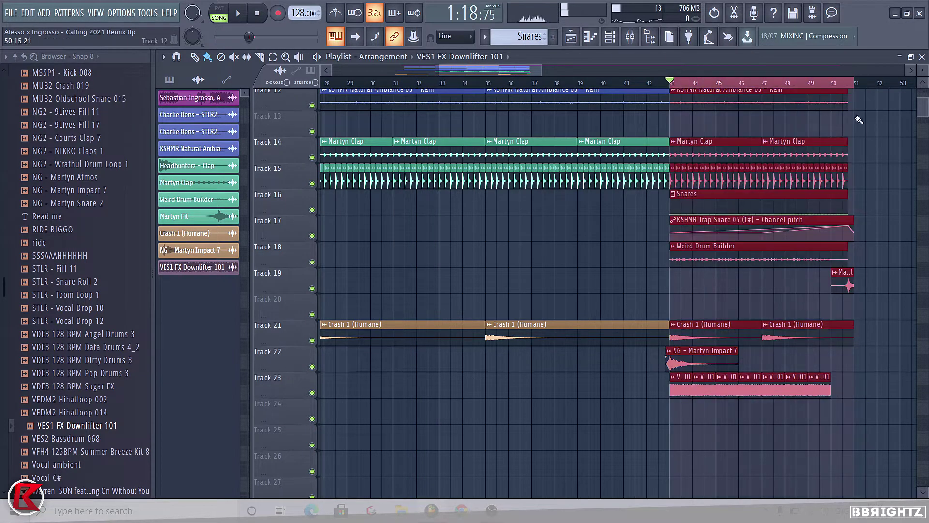
key("ctrl+d")
double_click(777, 376)
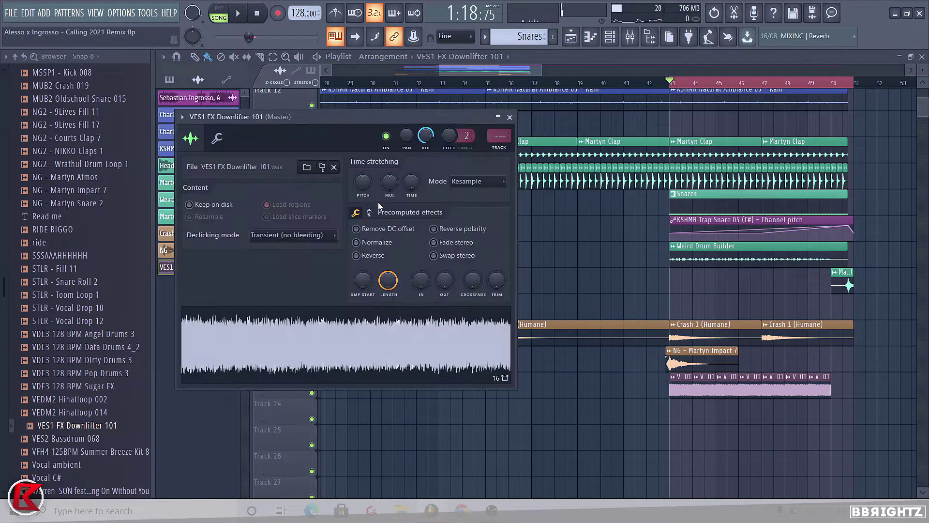
right_click(426, 133)
left_click(470, 203)
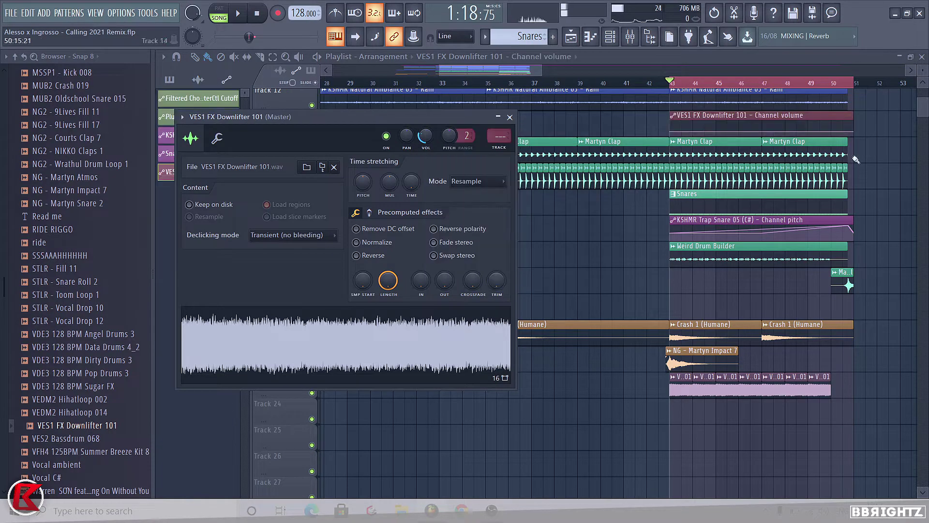
Step: End the downlifter's channel volume automation at bar 51 and remove its surplus points to leave a steady downward slope
left_click(846, 131)
scroll(847, 139, "up", 2)
scroll(848, 182, "up", 3)
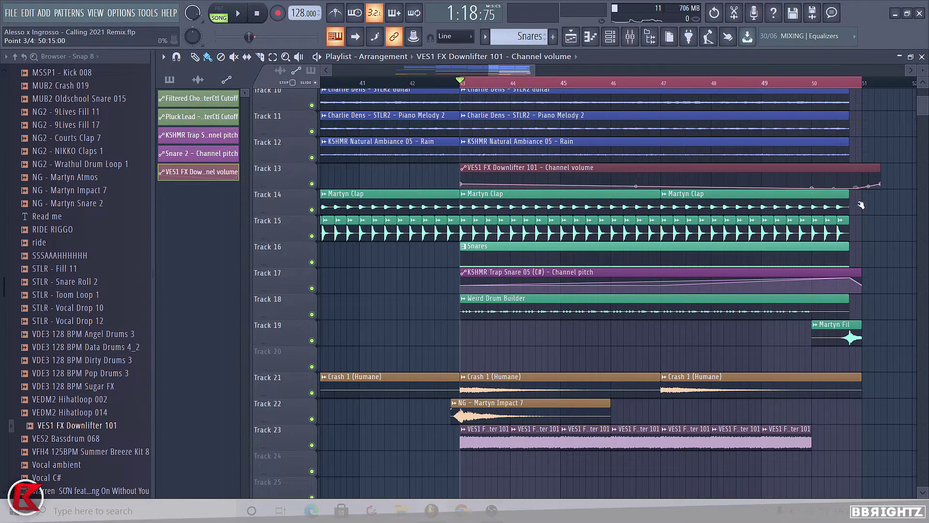
right_click(880, 184)
left_click(875, 200)
right_click(812, 188)
left_click(822, 195)
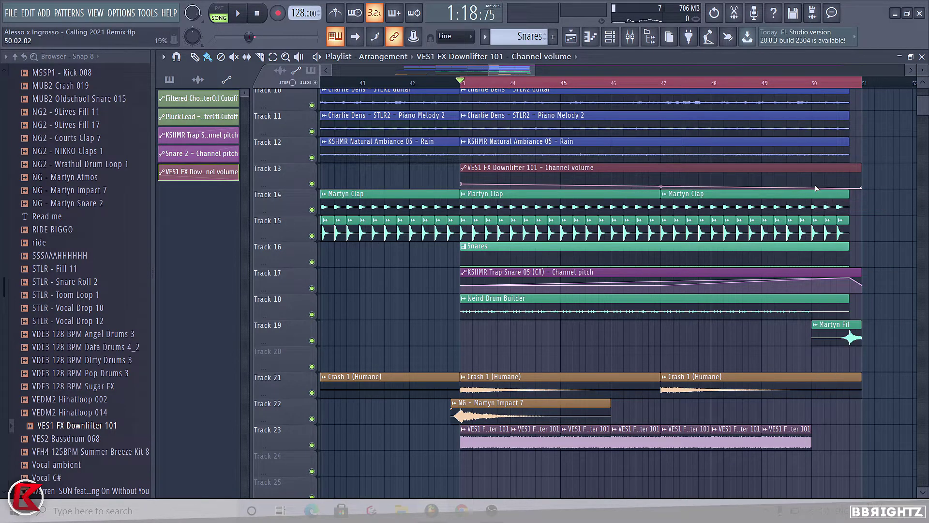
Step: Move the VES1 FX Downlifter 101 volume automation clip from Track 13 to Track 24 and play from bar 43
left_click_drag(592, 170, 593, 460)
key("space")
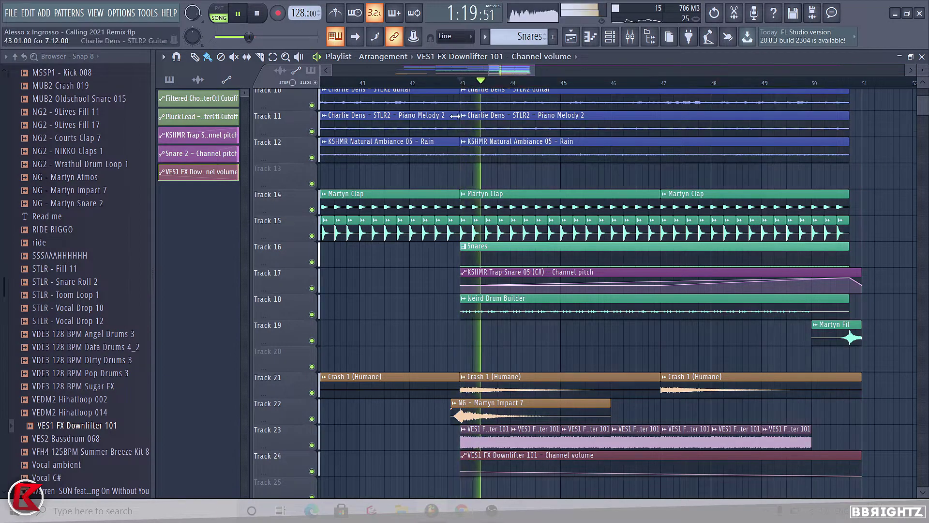
scroll(603, 274, "down", 5)
scroll(603, 275, "down", 3)
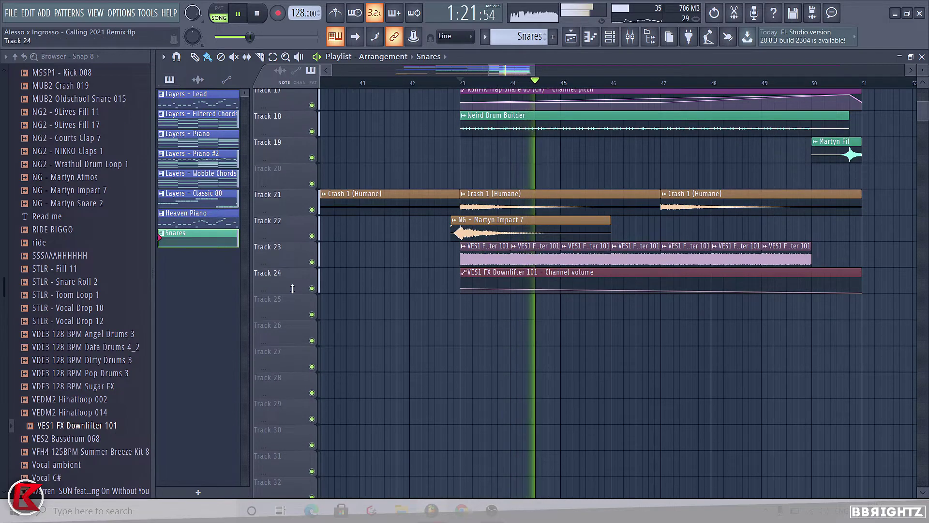
Step: Rename the VES1 FX Downlifter 101 clips on Track 23 as Noise and recolor them the same orange as the crashes
right_click(462, 225)
left_click(498, 276)
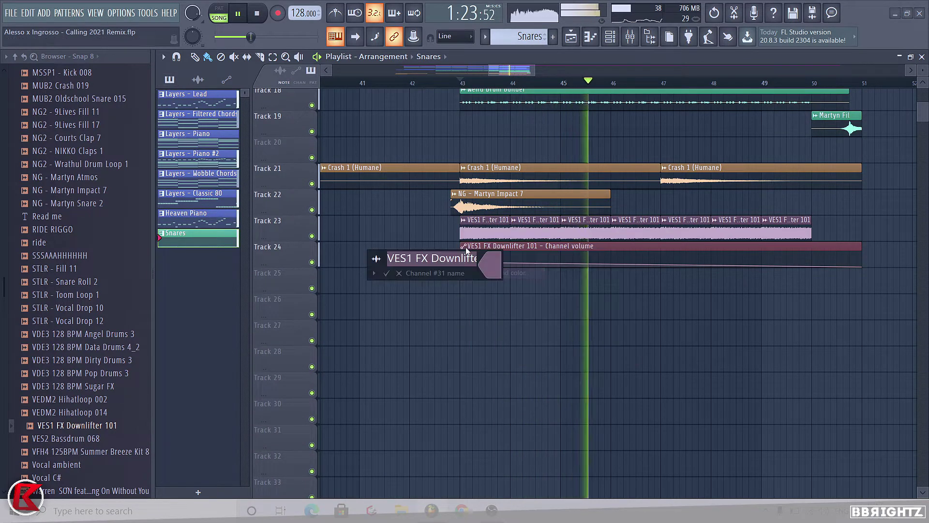
type("Noise")
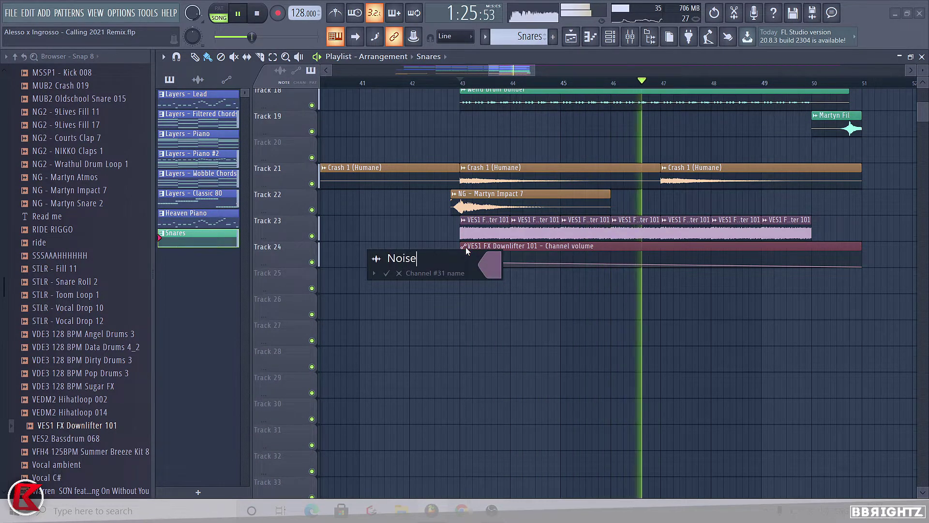
left_click(488, 265)
left_click(549, 253)
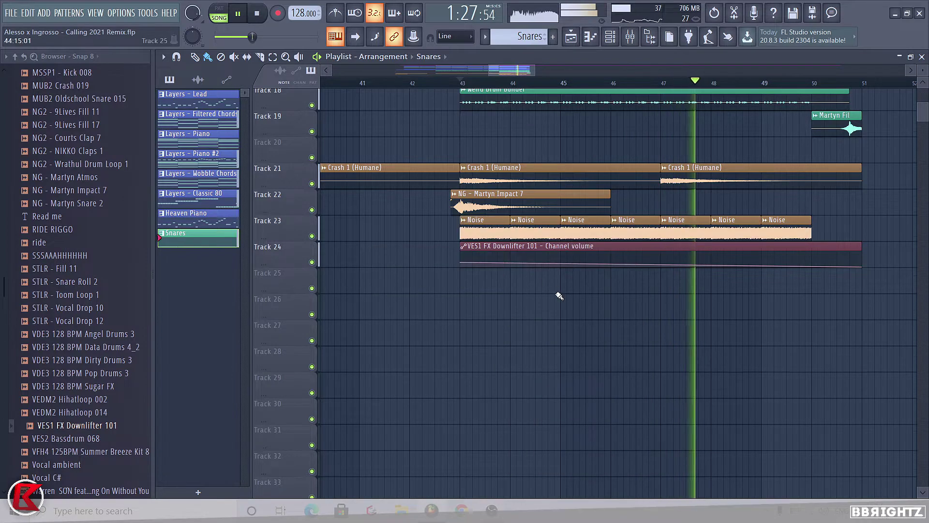
scroll(556, 294, "down", 4)
scroll(388, 227, "up", 6)
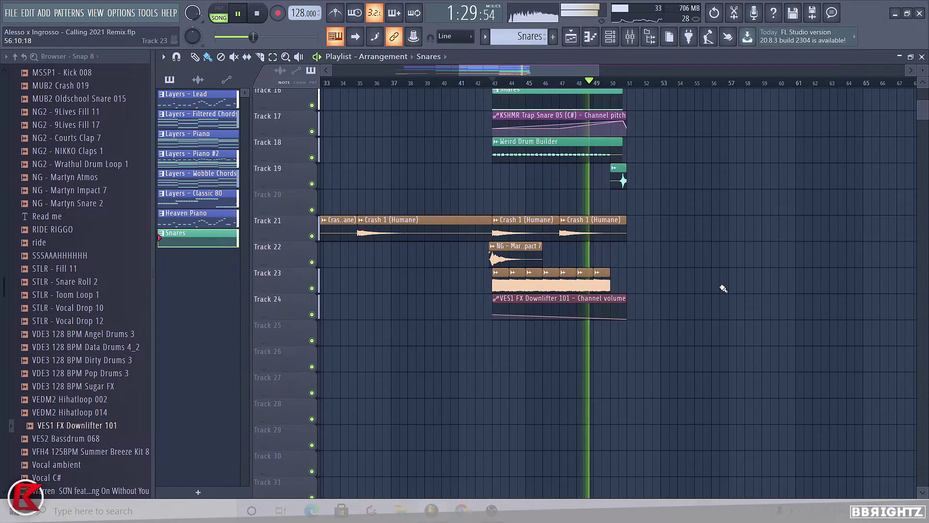
Step: Move all clips below the acapella down two tracks to free Tracks 2 and 3, and clear the selection
scroll(827, 300, "down", 3)
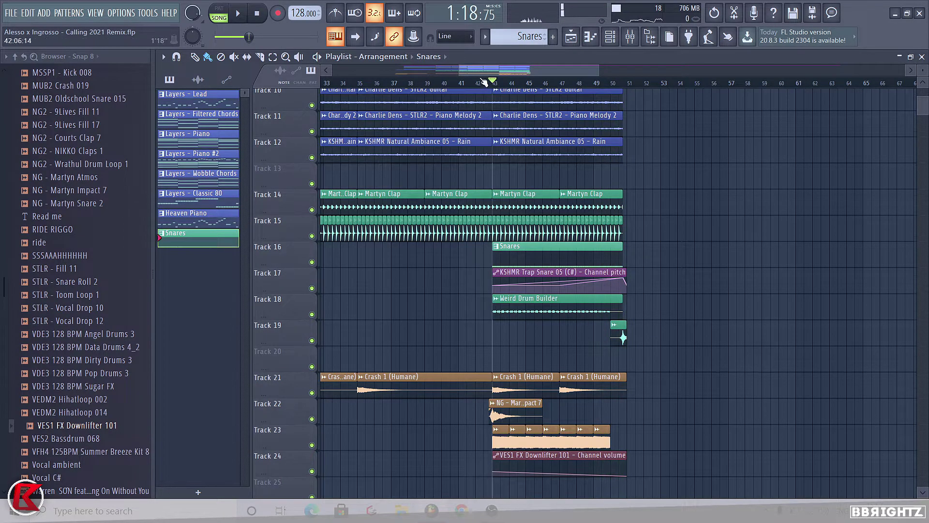
left_click_drag(605, 237, 607, 280)
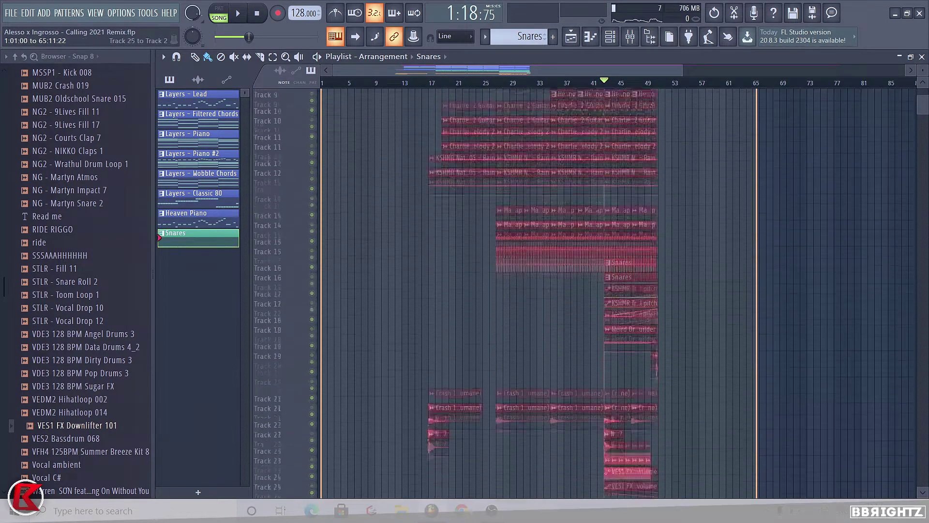
scroll(608, 265, "down", 3)
key("ctrl+d")
scroll(926, 276, "up", 8)
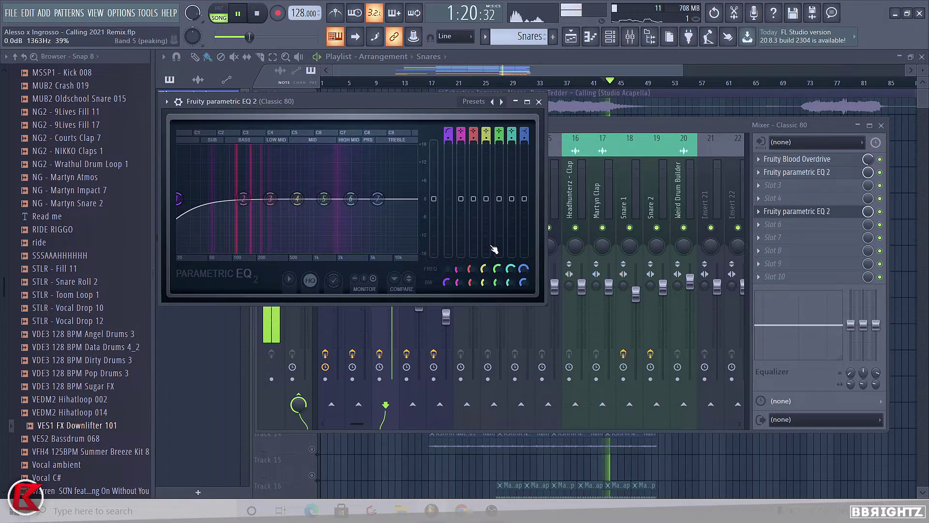
Step: Create an automation clip for the Band 1 frequency of Classic 80's slot 5 EQ, spanning bars 17 to 51, and unmute Track 2
right_click(448, 283)
left_click(477, 345)
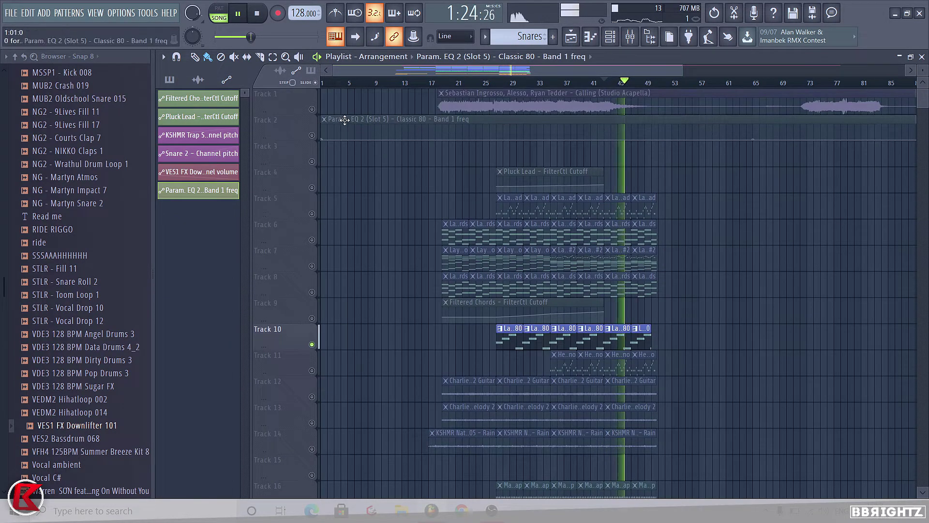
scroll(411, 147, "up", 1)
scroll(411, 147, "down", 4)
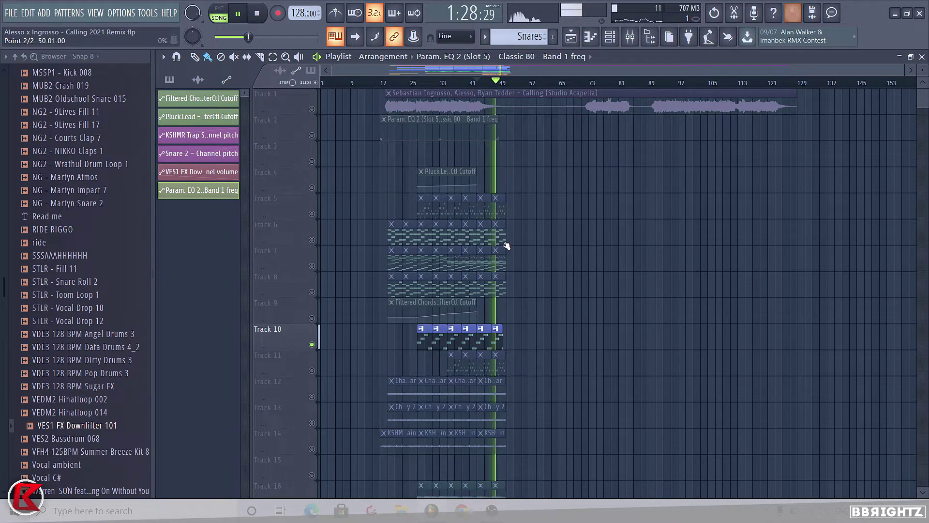
left_click(312, 136)
scroll(409, 139, "up", 8)
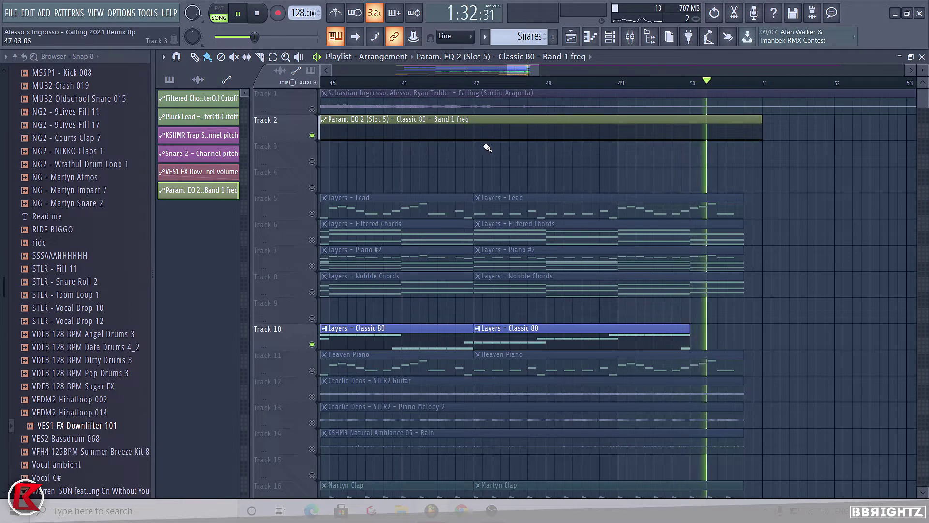
Step: Enlarge Track 2 and shape the Classic 80 EQ automation to rise from bar 45 to a peak at bar 50 and fall by bar 51
key("space")
scroll(466, 153, "down", 2)
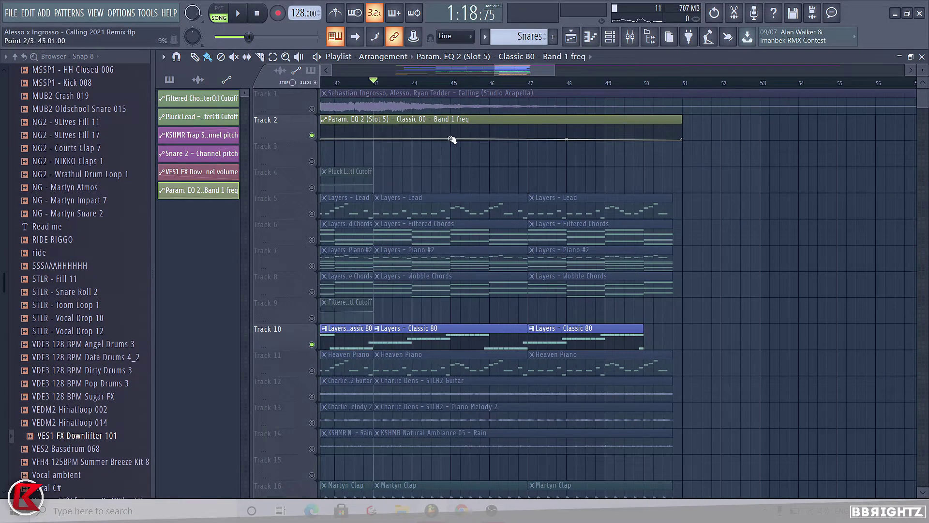
scroll(561, 138, "up", 2)
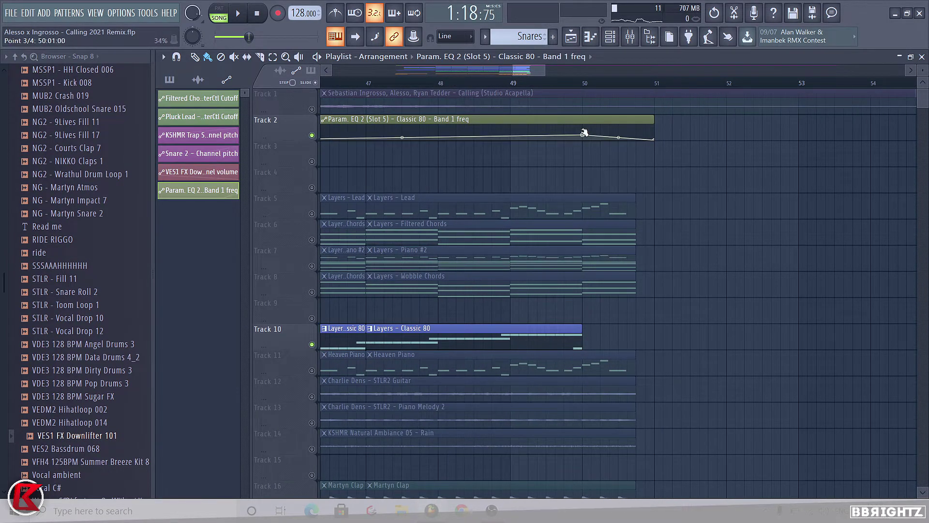
left_click_drag(310, 141, 309, 225)
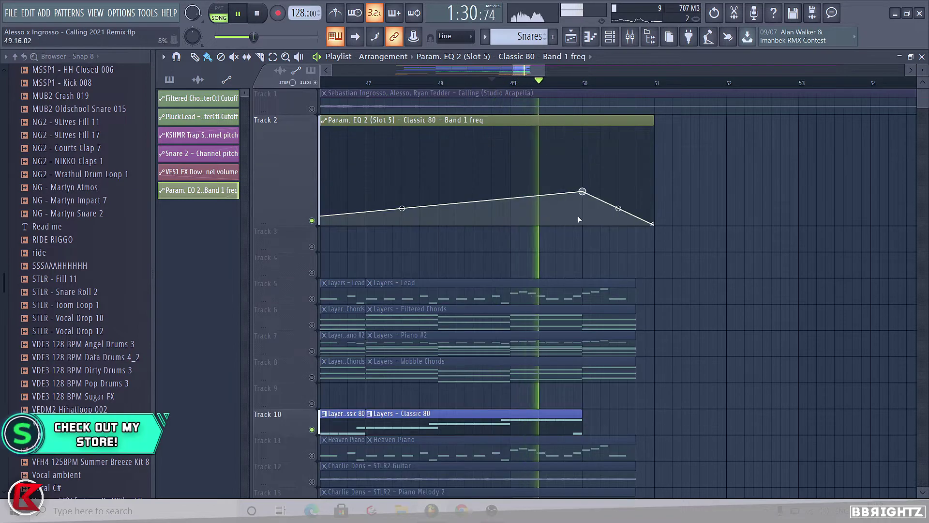
left_click_drag(583, 191, 583, 185)
scroll(616, 175, "down", 3)
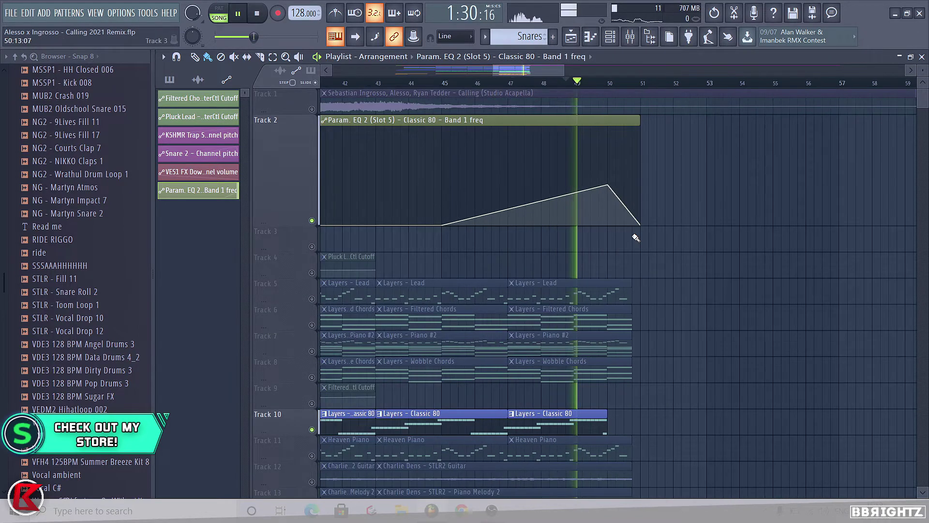
Step: Reset Track 2's size to 100% and mark the range from bar 17 to bar 51
right_click(284, 116)
mouse_move(371, 203)
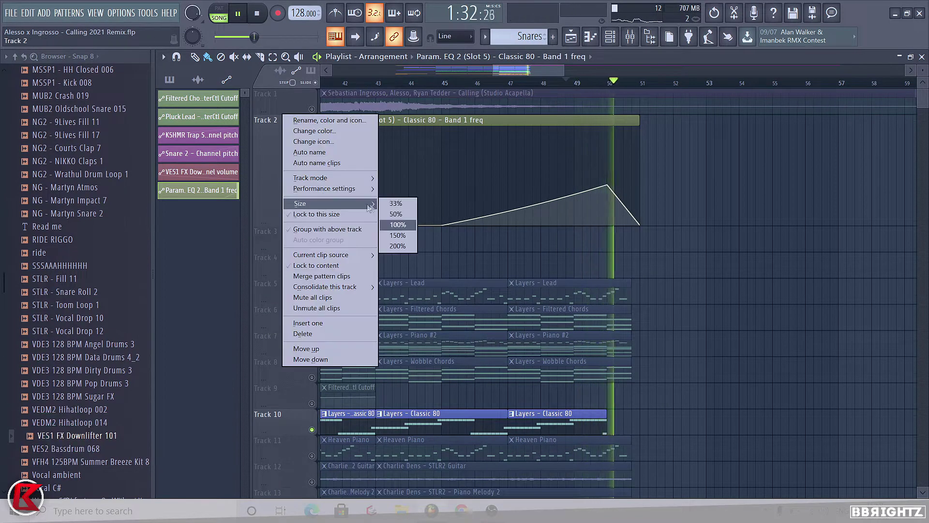
left_click(407, 225)
scroll(629, 137, "down", 3)
key("space")
left_click_drag(356, 83, 631, 85)
key("ctrl+d")
Step: Mute Track 10, unmute Tracks 6 to 8 and play them with the mixer open
scroll(360, 218, "down", 1)
left_click(312, 319)
left_click_drag(313, 266, 313, 214)
key("space")
key("F9")
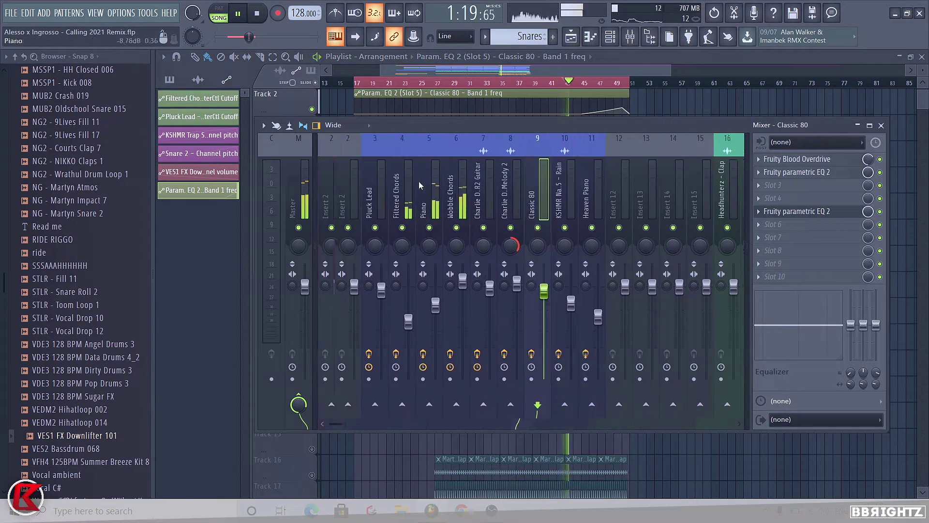
Step: Route the Filtered Chords, Piano and Wobble Chords mixer tracks only to Insert 2
left_click(419, 183)
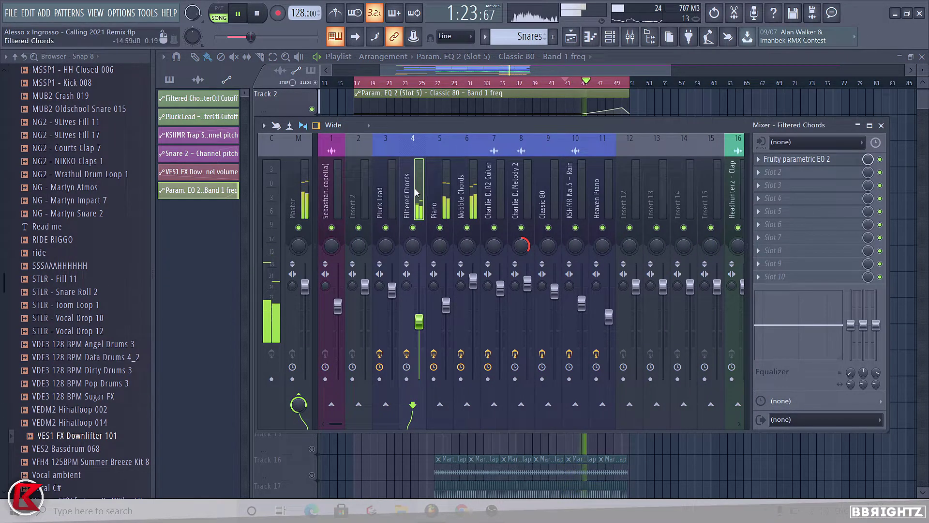
key("space")
right_click(361, 409)
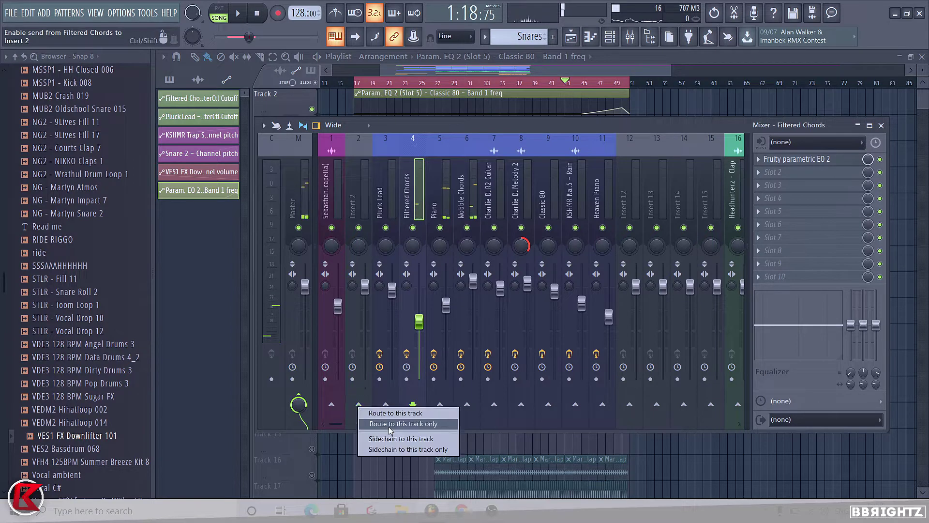
left_click(396, 426)
key("Right")
right_click(363, 409)
left_click(399, 426)
key("Right")
right_click(363, 409)
left_click(399, 426)
Step: Turn mixer Insert 2 into a separate group named Group
right_click(358, 196)
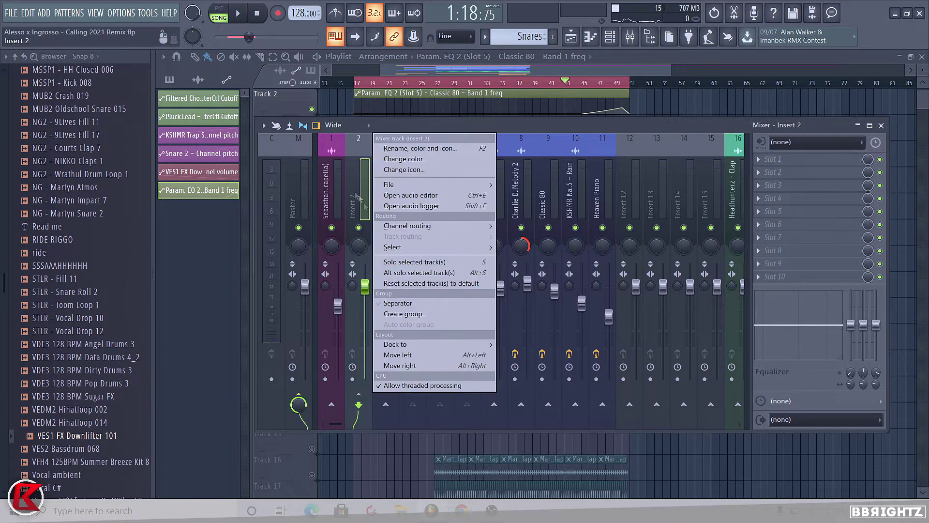
left_click(395, 313)
key("Return")
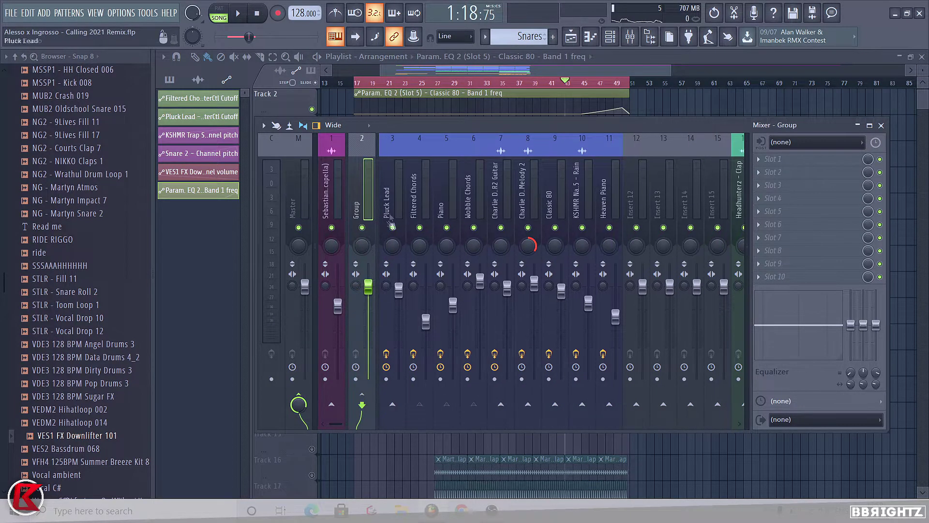
Step: Add Fruity parametric EQ 2 with a high-pass Band 1 to the Group mixer track and create an automation clip for that band's frequency
left_click(794, 172)
left_click(554, 240)
left_click(554, 240)
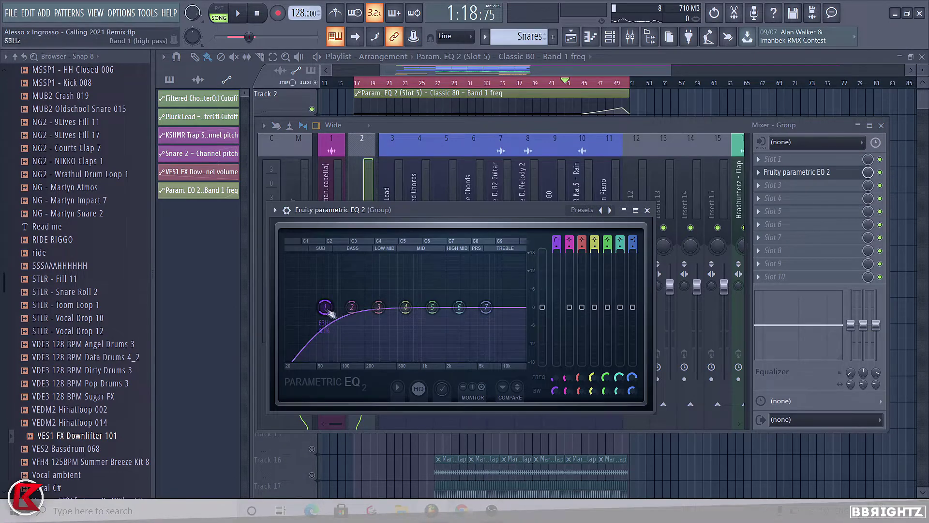
right_click(554, 377)
left_click(581, 398)
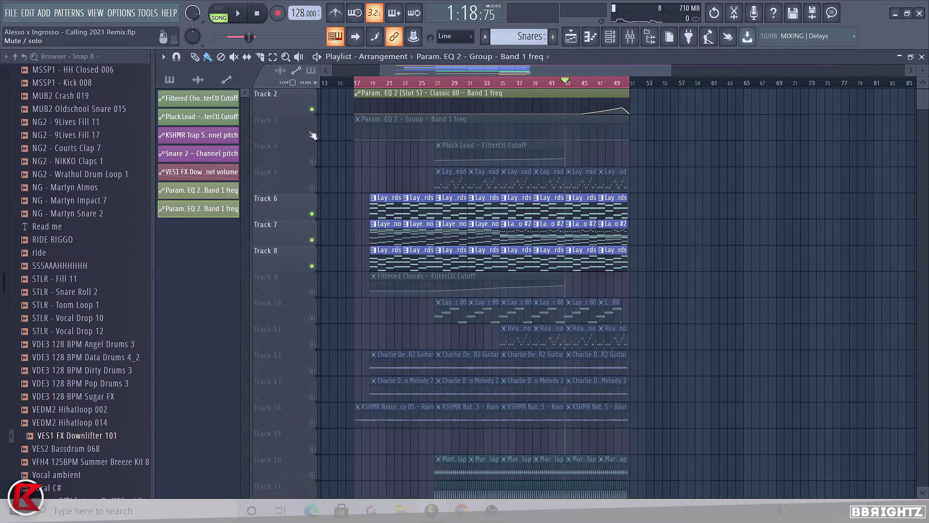
Step: Enlarge Track 3 and shape the Group EQ automation to rise from bar 45 to about 52% just before bar 51, then drop
left_click_drag(266, 137, 265, 202)
scroll(628, 185, "up", 5)
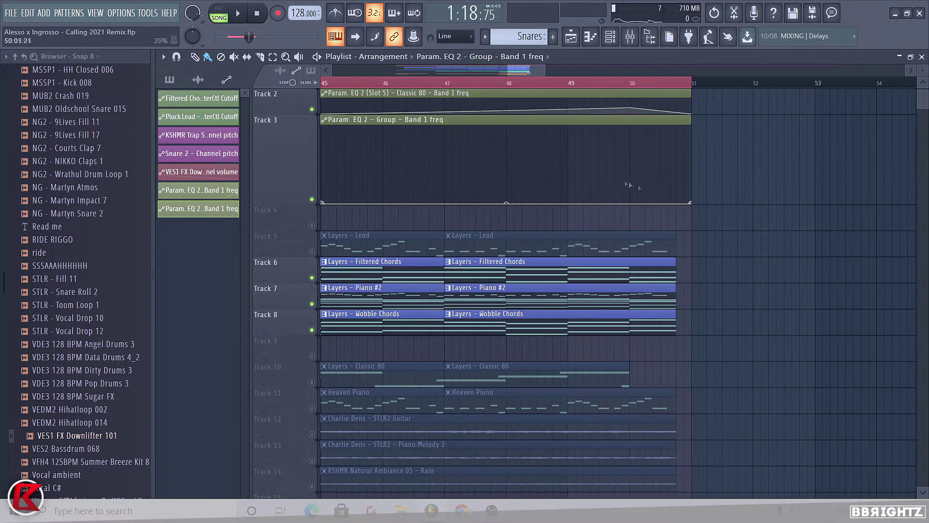
left_click(677, 180)
key("space")
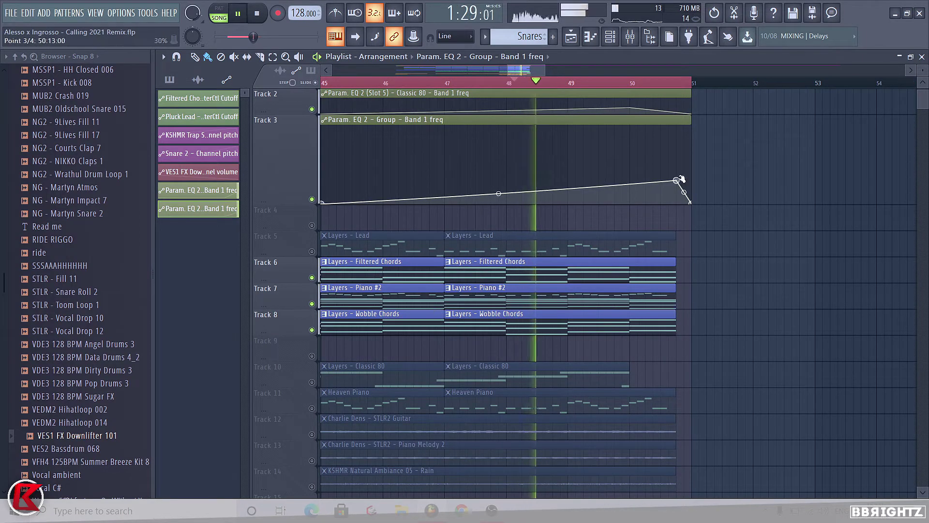
left_click_drag(677, 179, 678, 163)
key("space")
key("space")
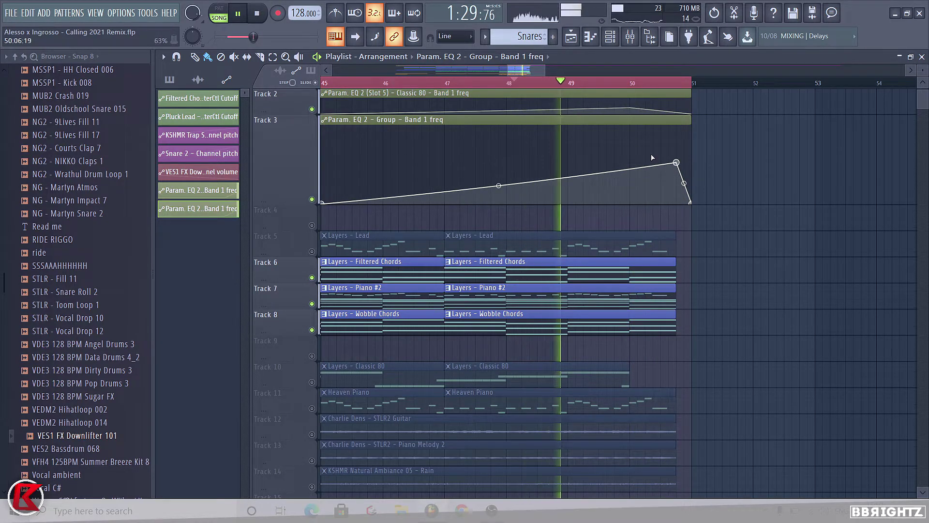
scroll(662, 164, "down", 3)
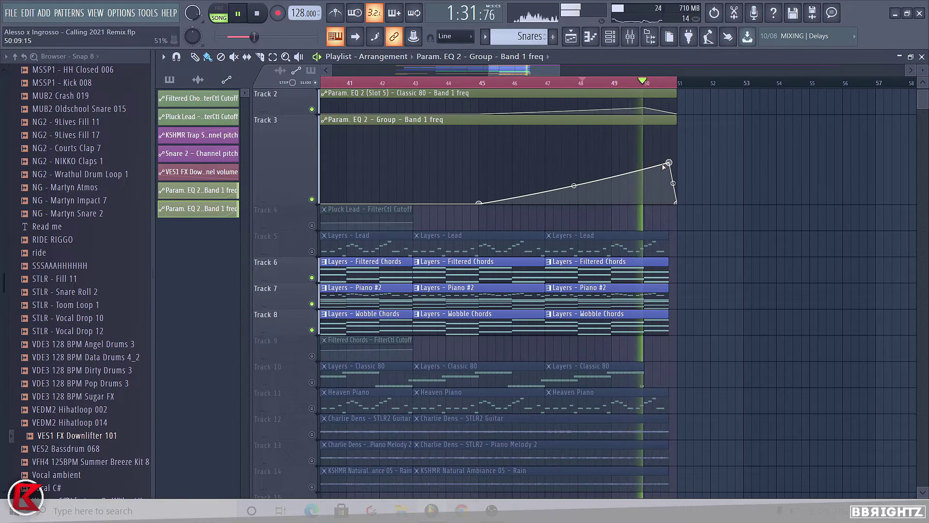
key("space")
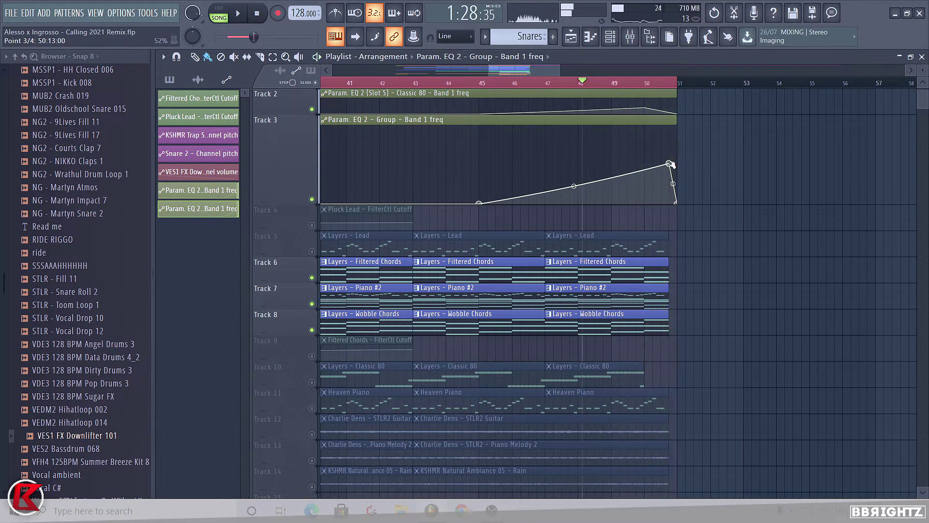
Step: Play the filtered chords from just after bar 50, then unmute Track 10 and play it along with them from bar 47
left_click(661, 82)
key("space")
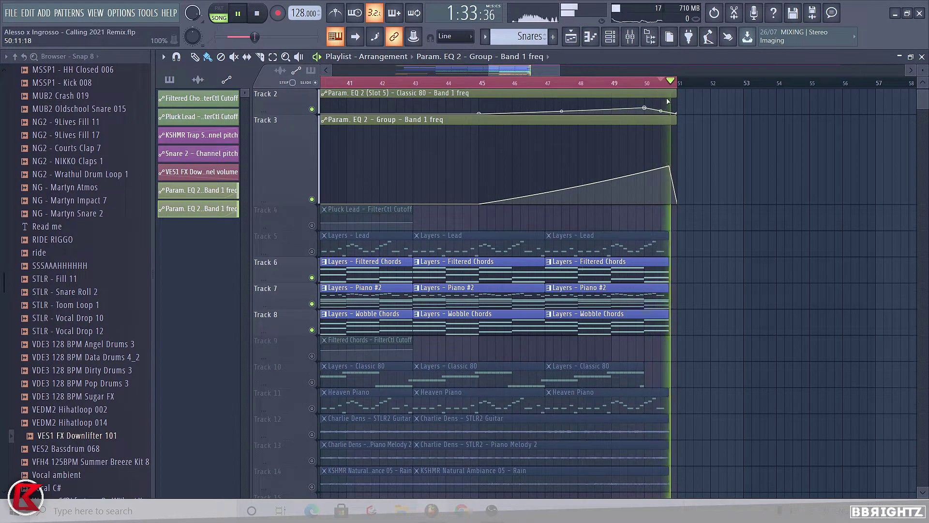
key("space")
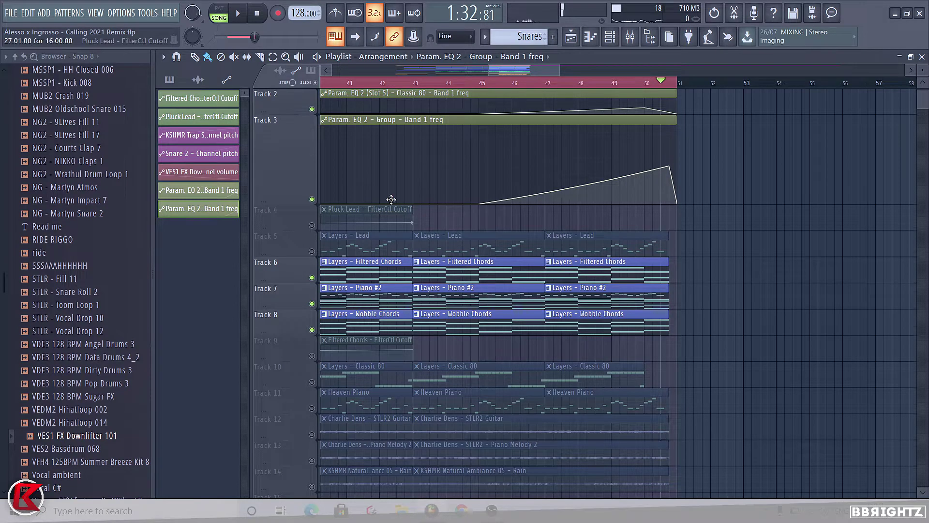
left_click(312, 382)
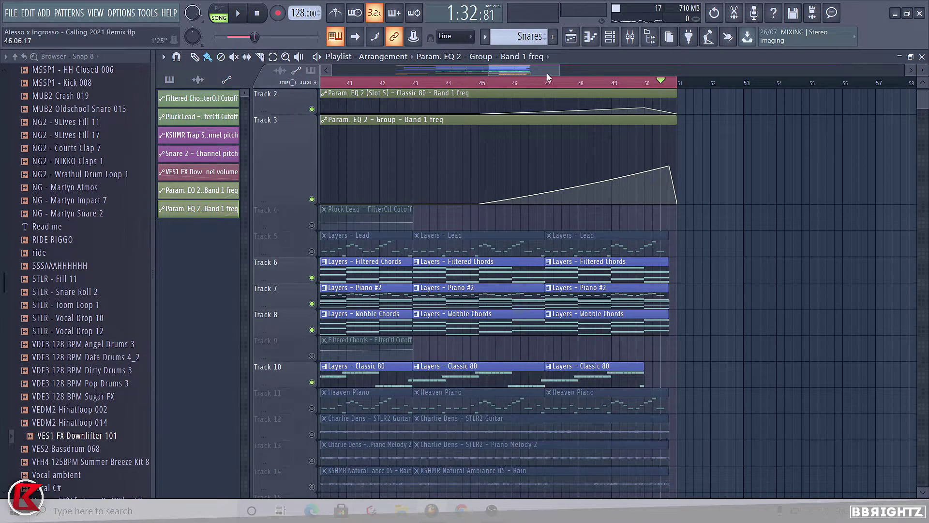
key("space")
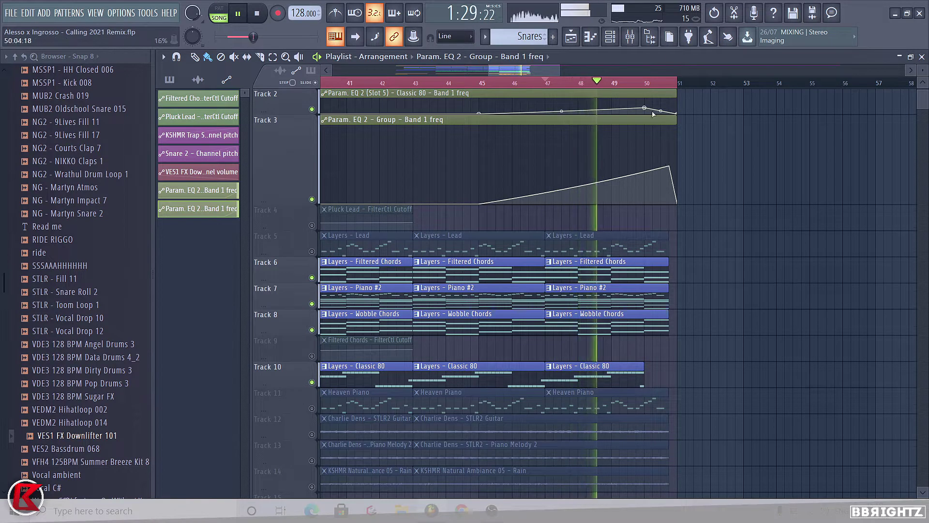
Step: Reset Track 3's size to 100%
right_click(290, 184)
mouse_move(358, 208)
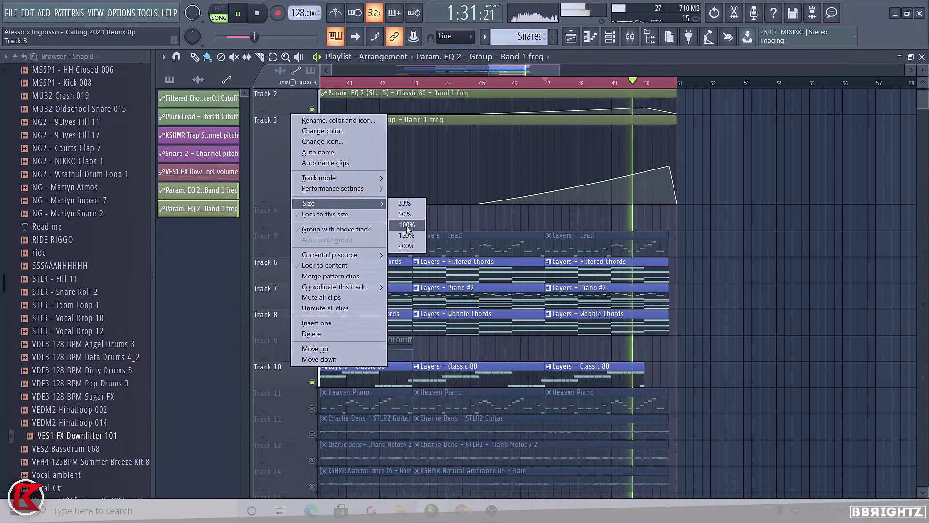
left_click(402, 216)
scroll(353, 176, "down", 2)
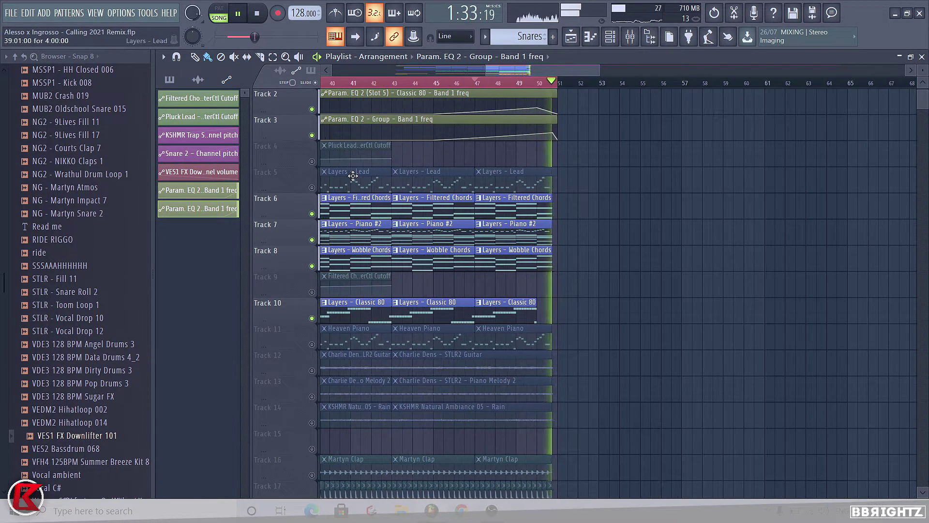
Step: Unmute all tracks, end the last Wobble Chords clip at bar 50 and play the end of the break
right_click(313, 111)
right_click(313, 111)
scroll(533, 261, "down", 2)
scroll(539, 276, "up", 4)
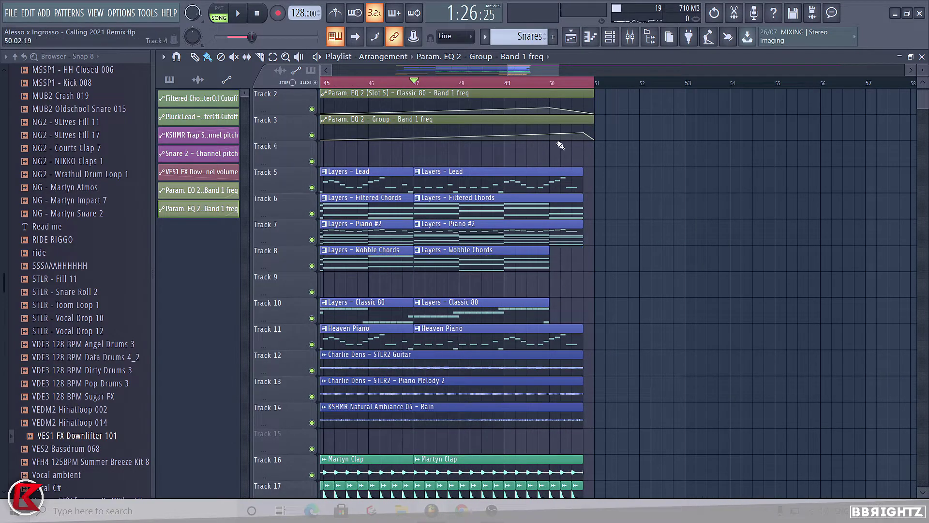
key("space")
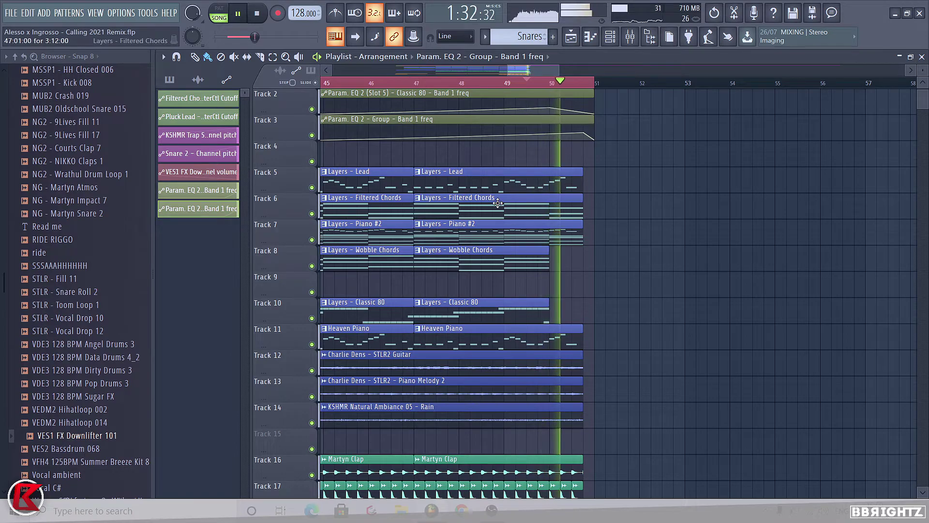
key("space")
Step: Load the Endless Smile effect in the first slot of the Master mixer track
scroll(659, 218, "down", 5)
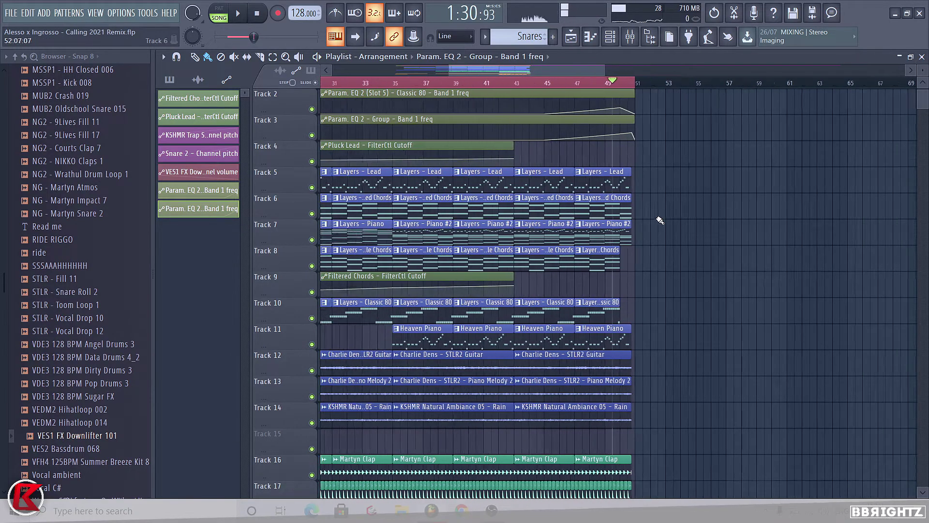
left_click(630, 36)
left_click(761, 159)
mouse_move(775, 172)
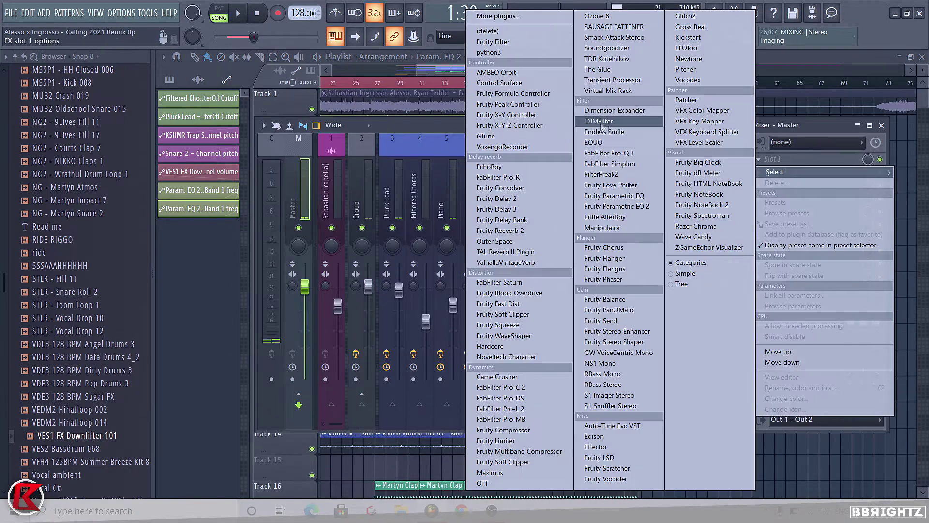
left_click(605, 132)
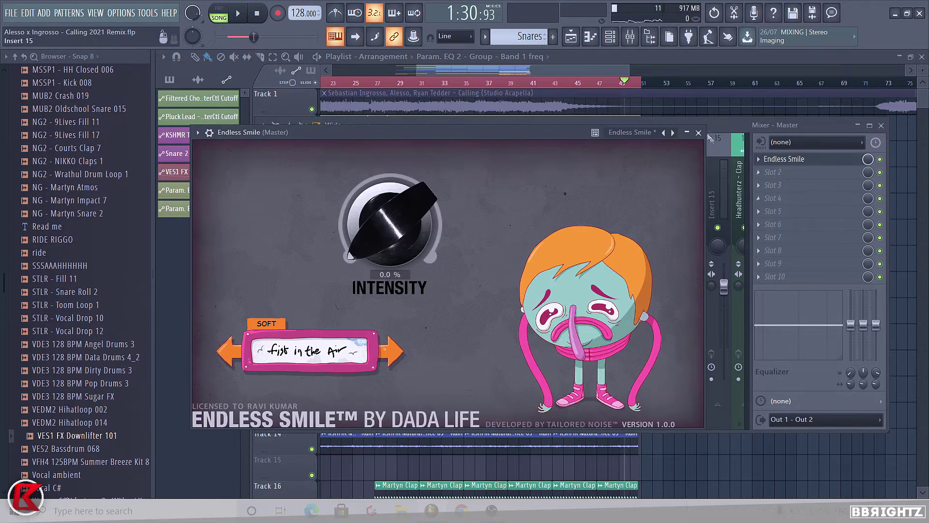
Step: Create an automation clip for the Intensity of Endless Smile on the Master mixer track
left_click(711, 269)
left_click(43, 13)
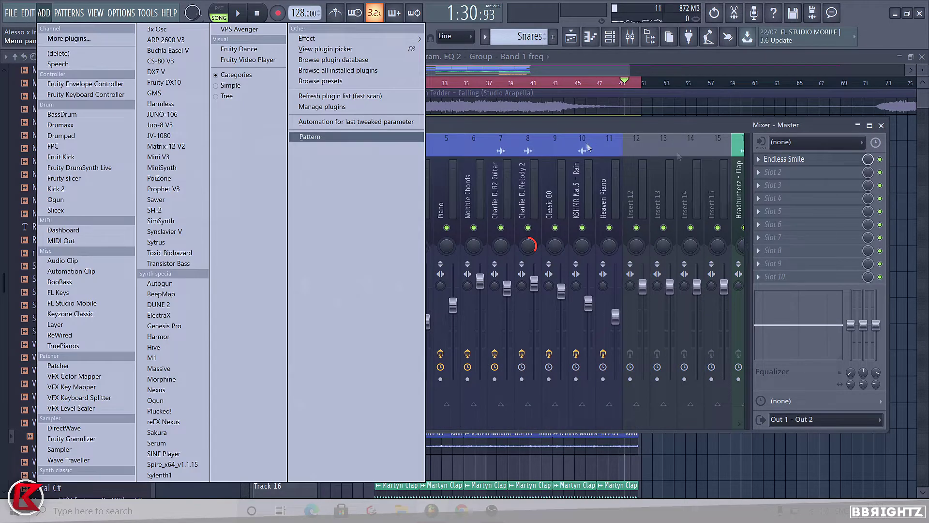
left_click(815, 161)
left_click(816, 160)
left_click(821, 163)
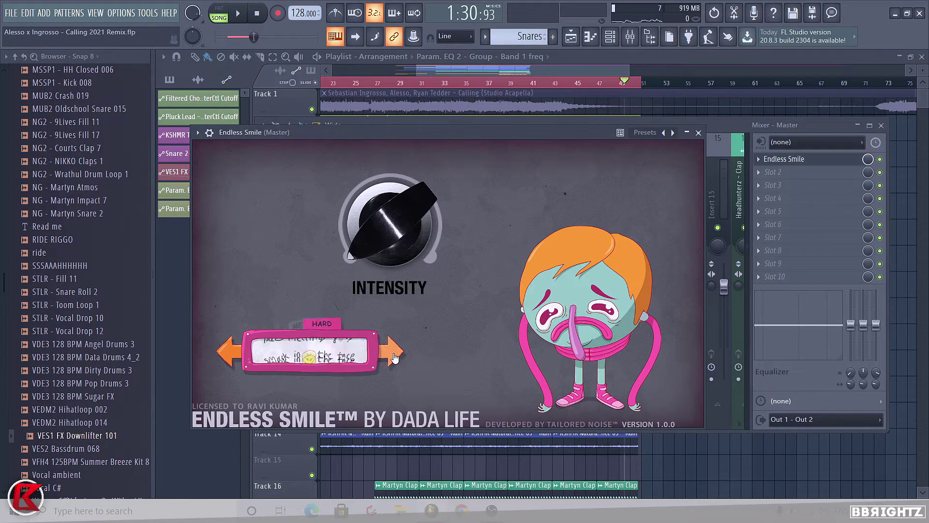
left_click(698, 132)
left_click(43, 14)
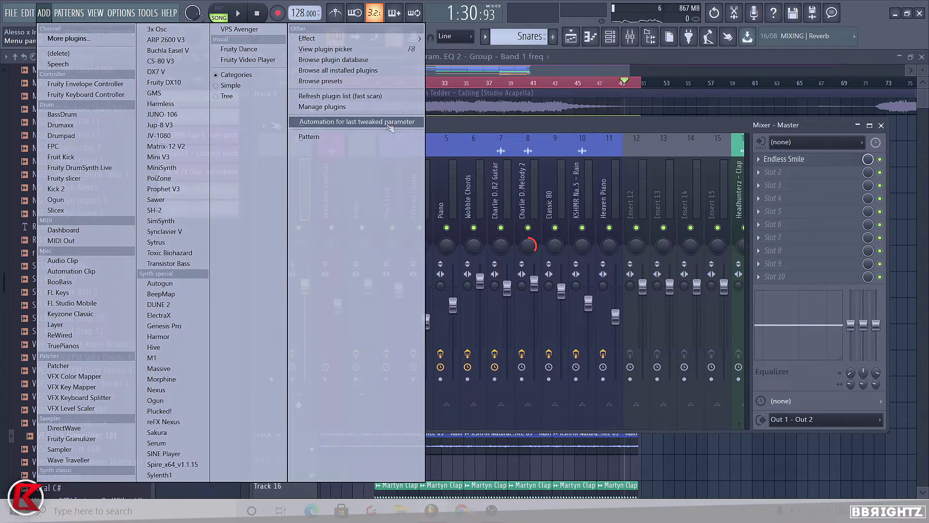
left_click(389, 122)
Step: Shift the lower clips down one track, place the Endless Smile intensity automation on Track 4 and enlarge that track
scroll(269, 428, "down", 5)
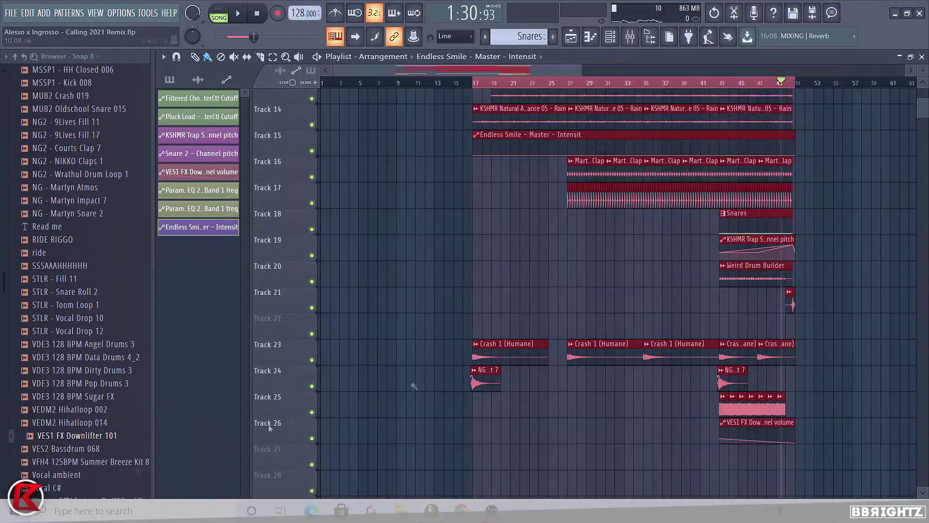
key("shift+Down")
key("ctrl+d")
left_click_drag(511, 158, 507, 191)
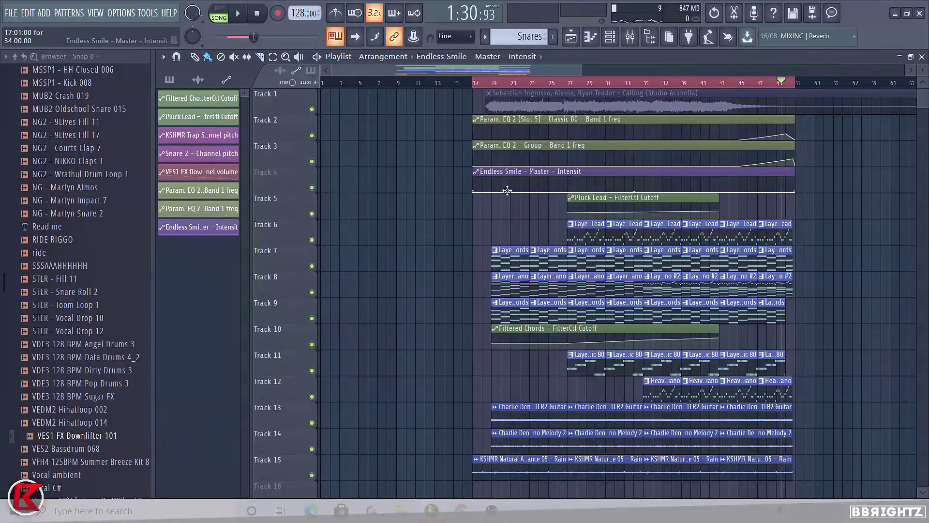
left_click_drag(280, 193, 280, 266)
Step: Shape the Endless Smile intensity automation to rise from bar 45 to about 40% at bar 50 and drop to zero near 50:13
scroll(785, 278, "up", 5)
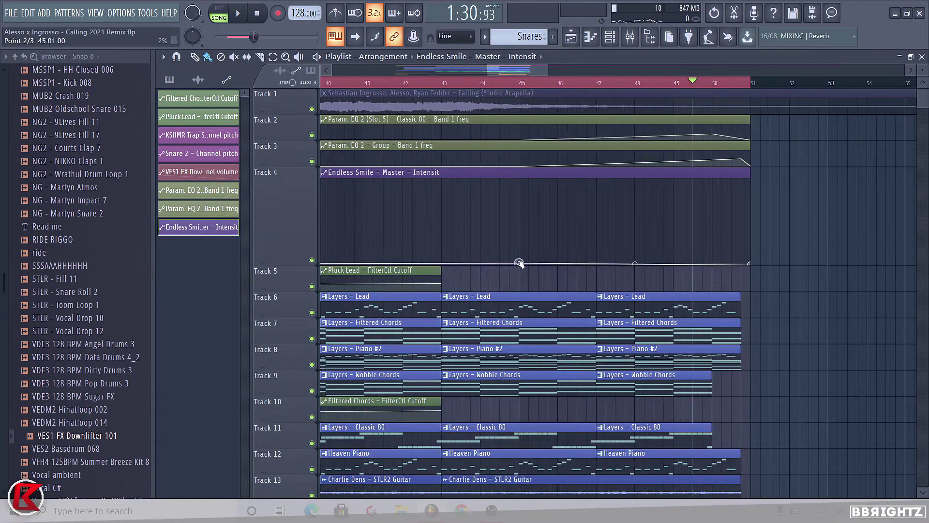
scroll(750, 236, "up", 3)
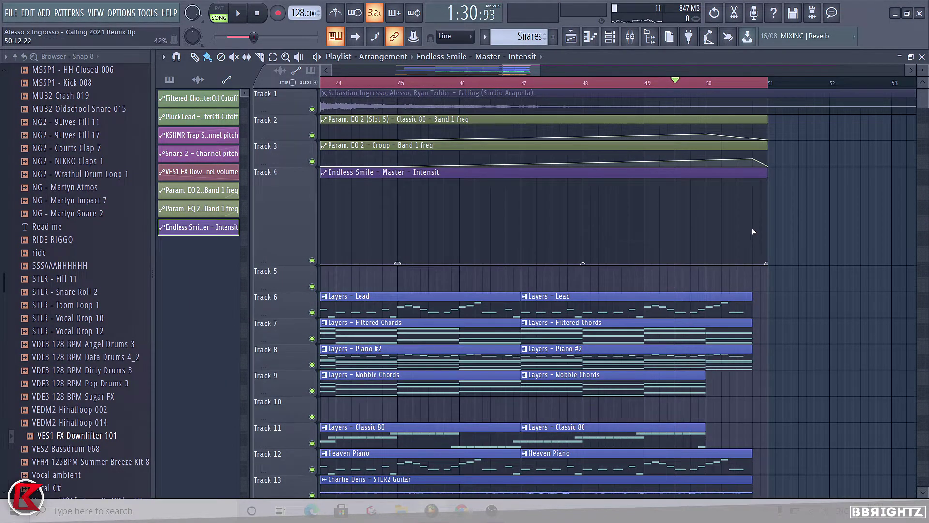
right_click(707, 228)
scroll(733, 291, "down", 3)
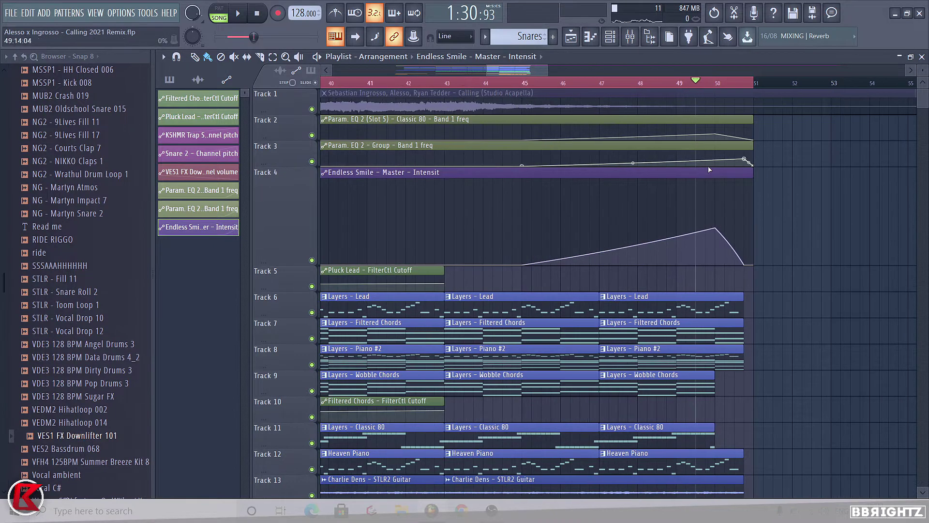
left_click_drag(718, 220, 718, 230)
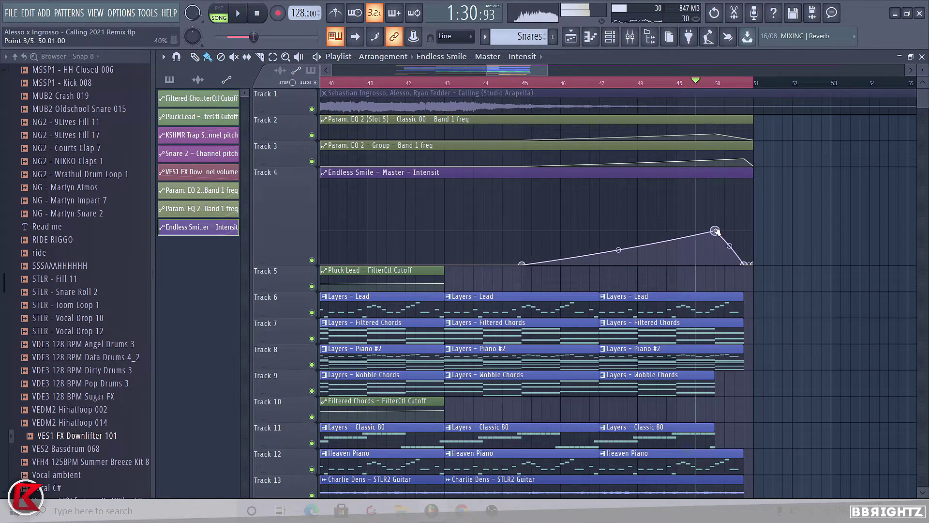
Step: Play the build-up while raising the intensity peak at bar 50 and adding a point of about 34% at 50:13
key("space")
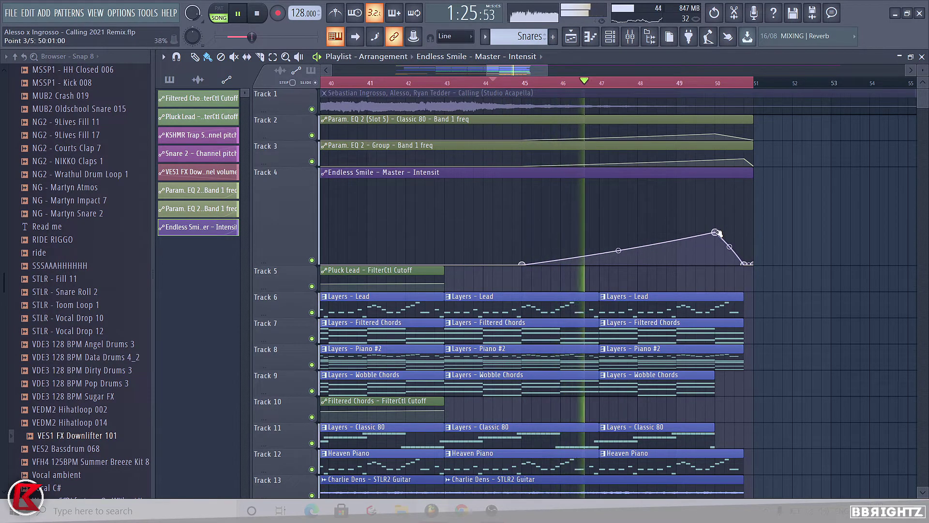
left_click_drag(715, 232, 716, 230)
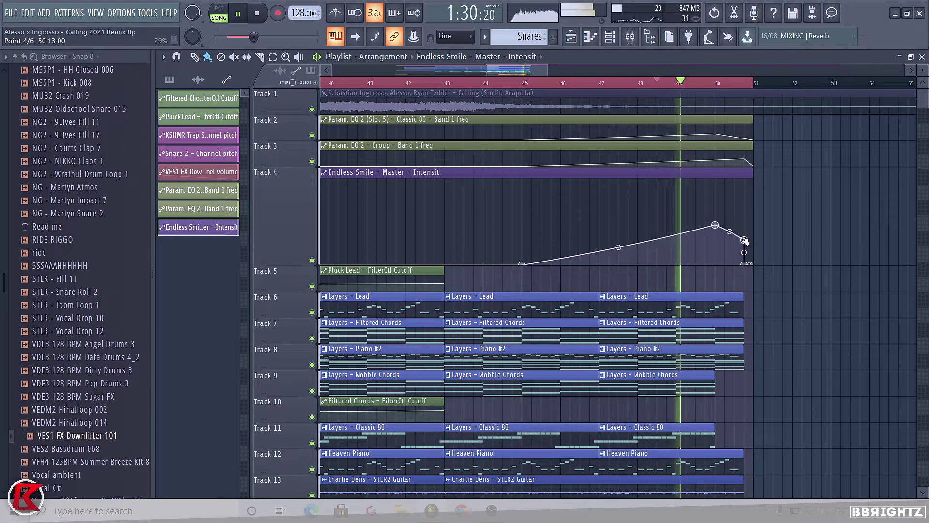
left_click_drag(745, 240, 745, 236)
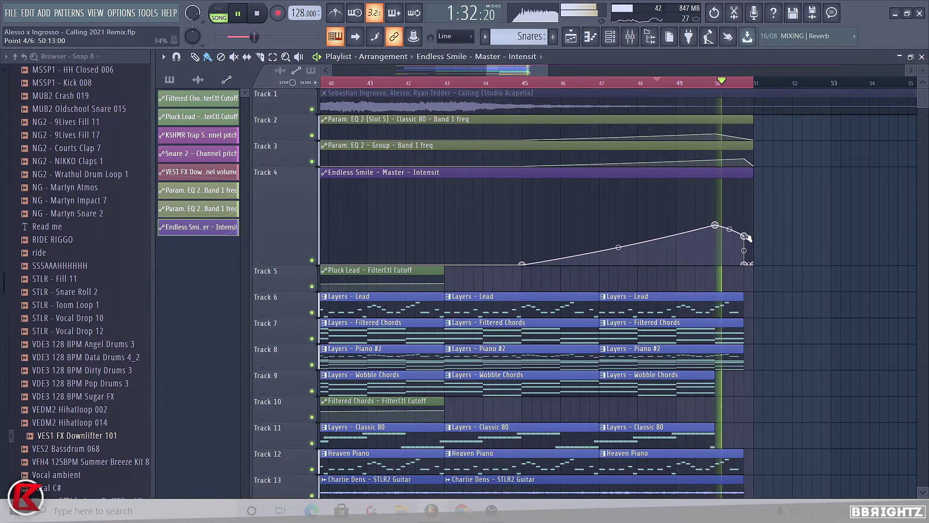
key("space")
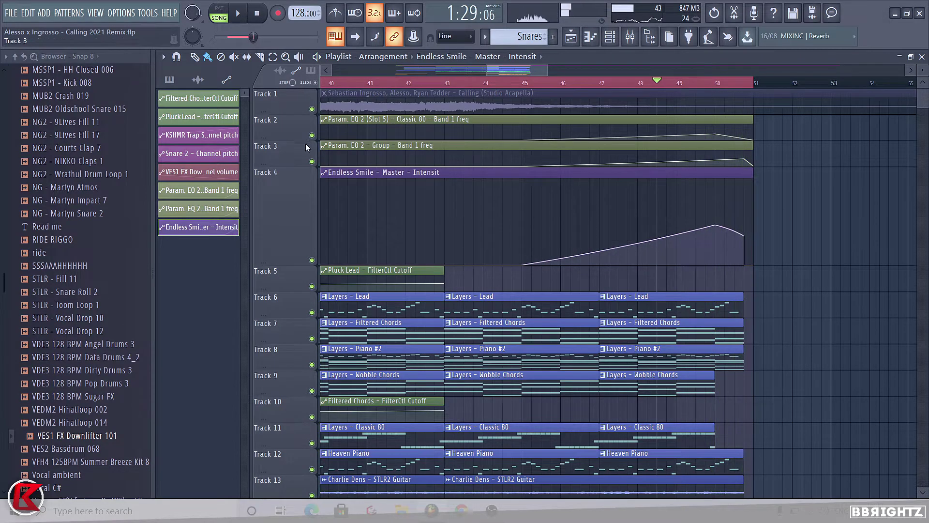
Step: Reset Track 4's size to 100%
right_click(280, 169)
mouse_move(349, 256)
left_click(397, 300)
Step: Isolate the snare and drum builder tracks, keeping only Tracks 19, 20 and 21 unmuted
left_click(517, 37)
scroll(560, 251, "down", 6)
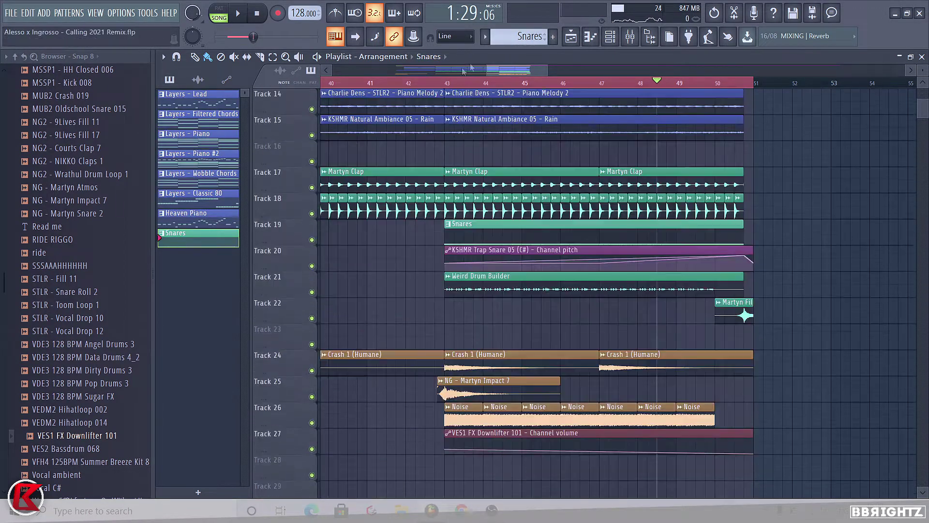
right_click(312, 292)
left_click(312, 240)
left_click(312, 265)
Step: Play the snares from bar 43 and create an automation clip for the band 1 frequency of Snare 2's Fruity parametric EQ 2
left_click(629, 37)
scroll(542, 191, "up", 8)
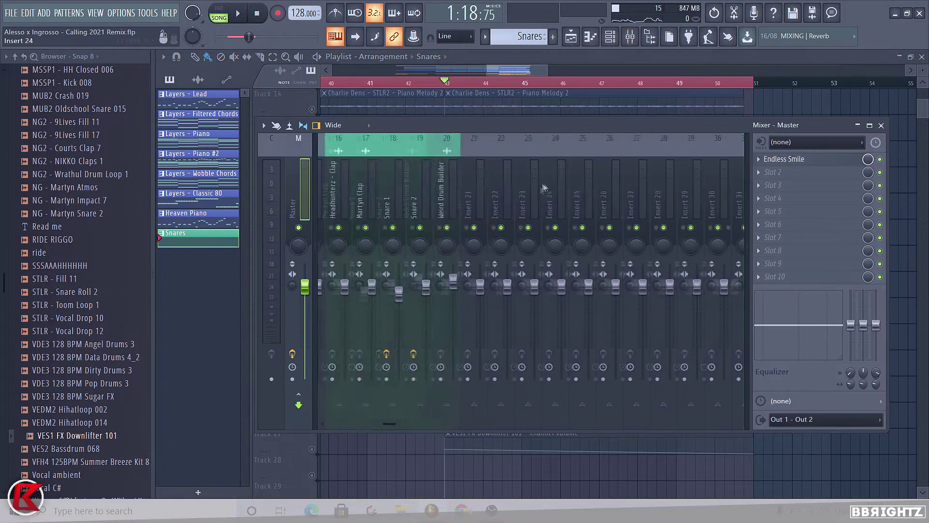
left_click(578, 204)
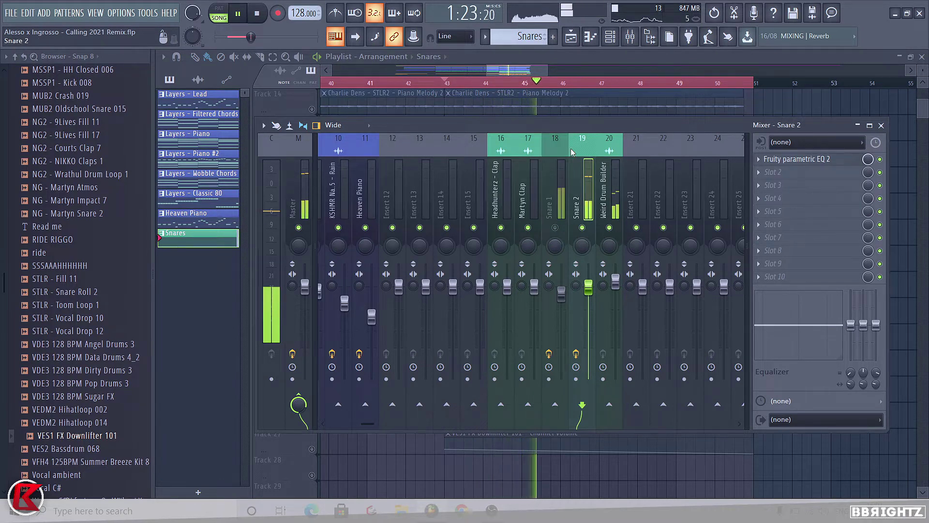
left_click(794, 176)
left_click(785, 170)
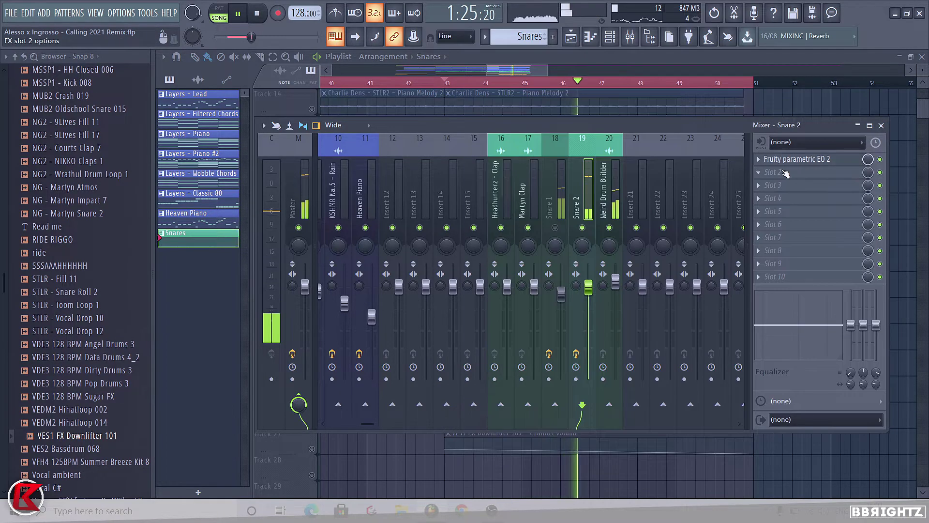
left_click(792, 160)
right_click(444, 269)
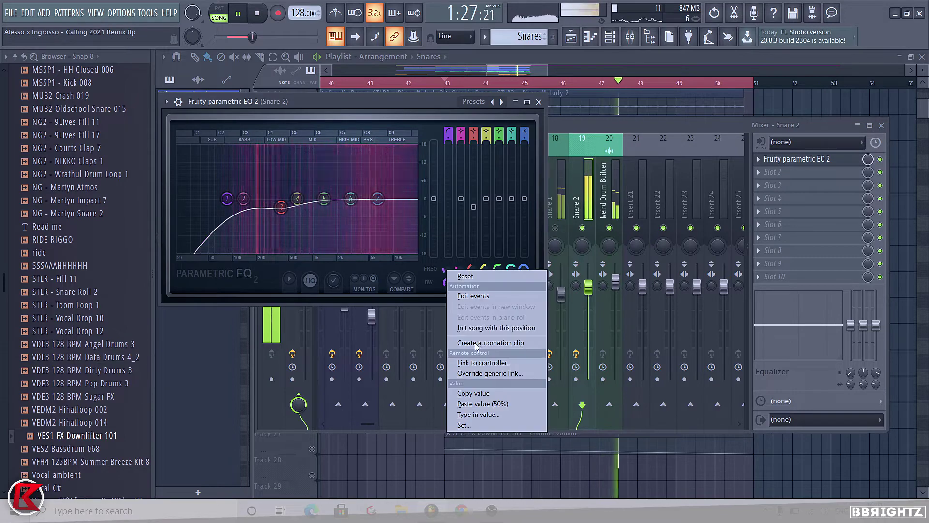
left_click(484, 342)
Step: Place the Snare 2 EQ automation on Track 23 from bar 43, add a 27% point at bar 47, and enlarge and unmute the track
right_click(698, 454)
scroll(361, 293, "down", 7)
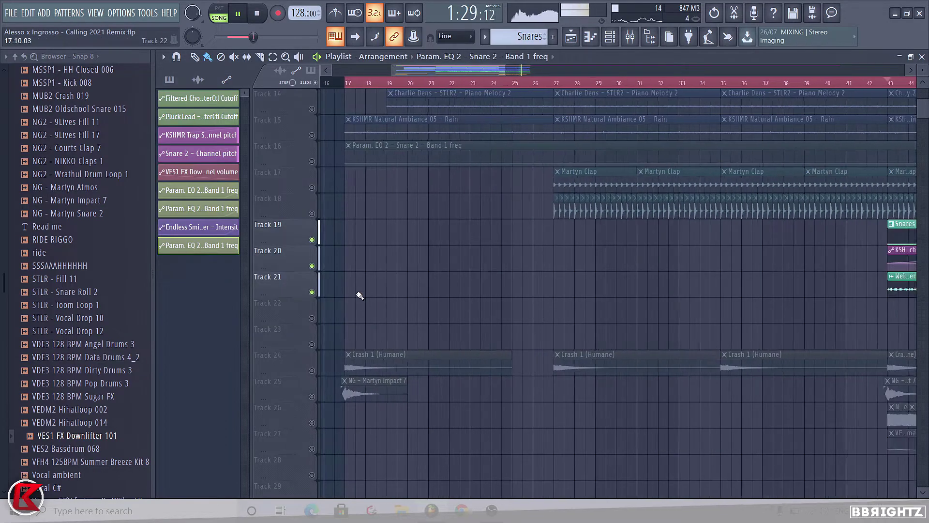
scroll(576, 283, "up", 2)
scroll(545, 189, "down", 2)
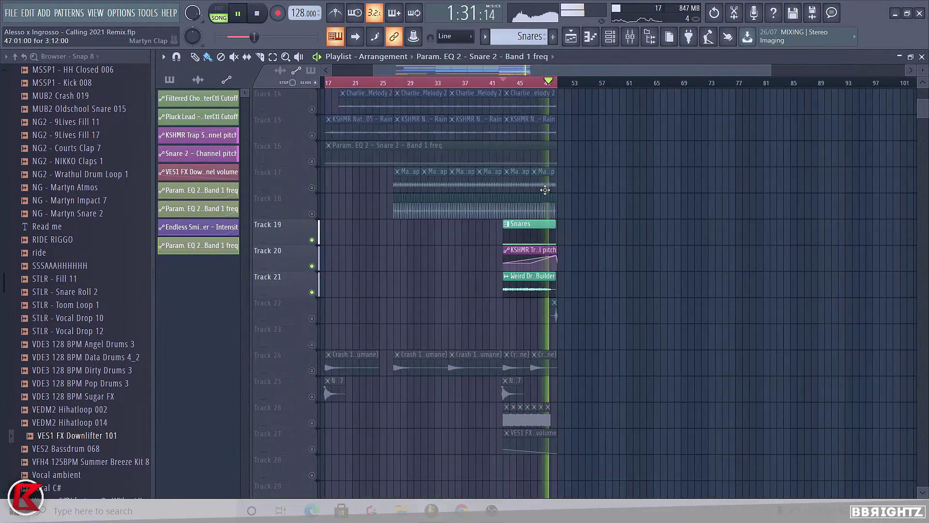
key("space")
left_click_drag(389, 145, 546, 327)
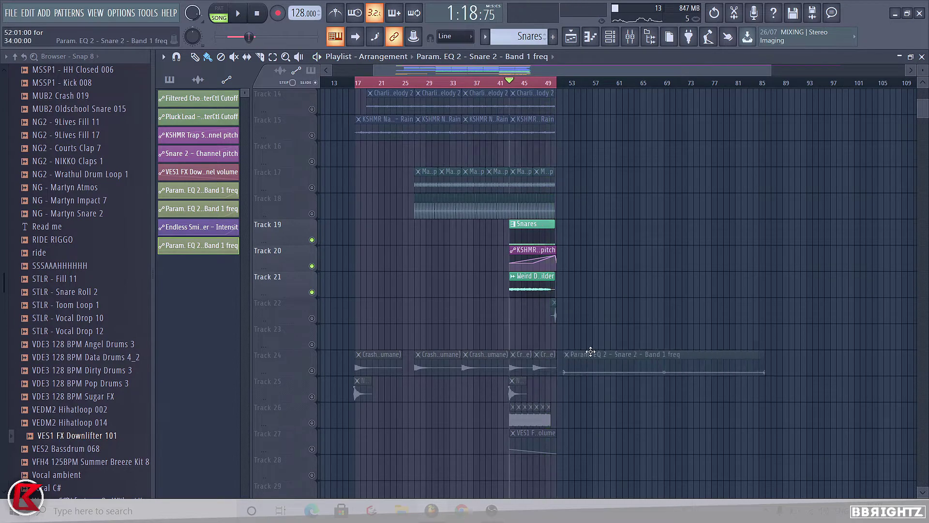
scroll(557, 327, "up", 3)
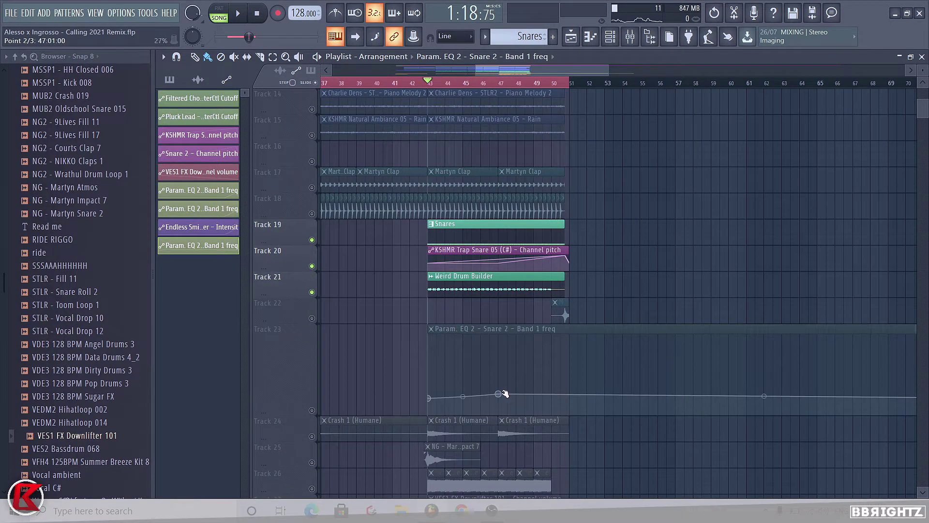
left_click(312, 410)
Step: Add a higher point at 50:13 in the Snare 2 EQ automation and play the snares from bar 49
scroll(466, 403, "up", 4)
right_click(718, 377)
left_click(637, 90)
left_click(640, 83)
key("space")
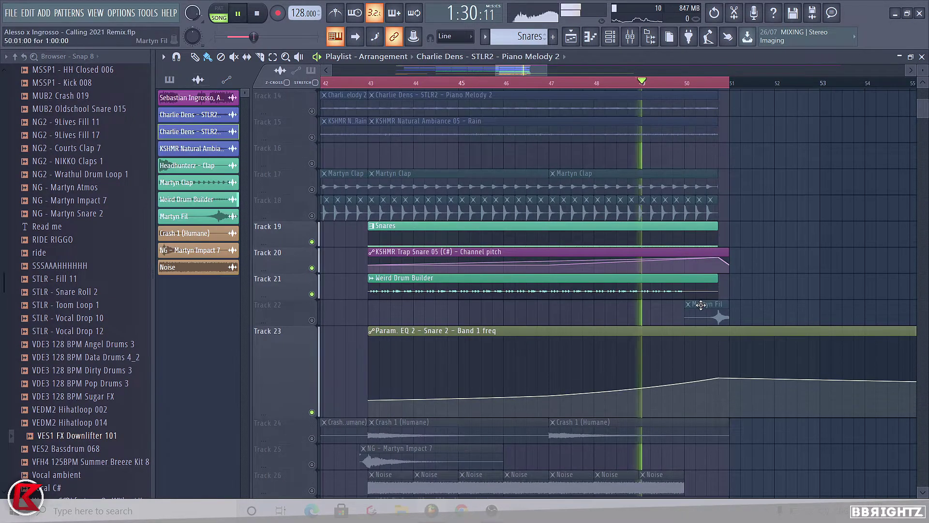
Step: Raise the Snare 2 EQ automation's point at 50:13 slightly and remove the clip's far end point
left_click(719, 378)
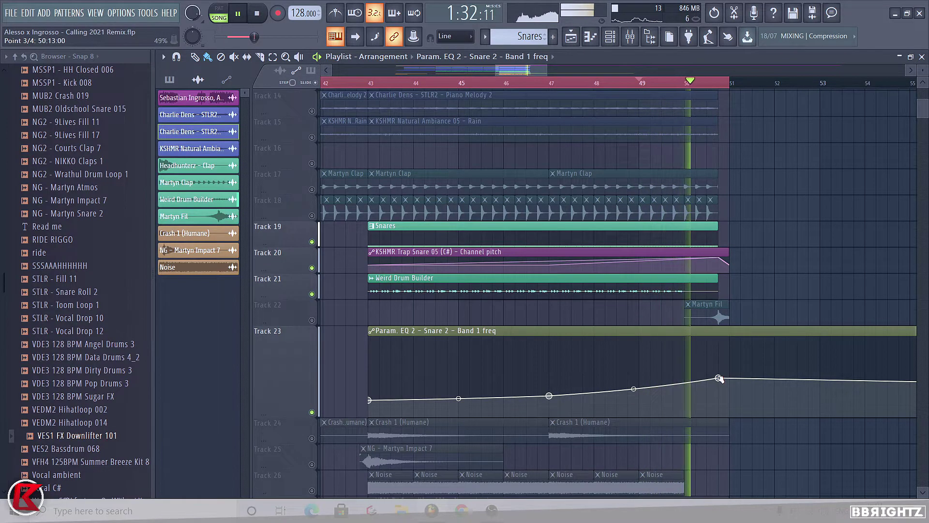
left_click_drag(719, 378, 719, 374)
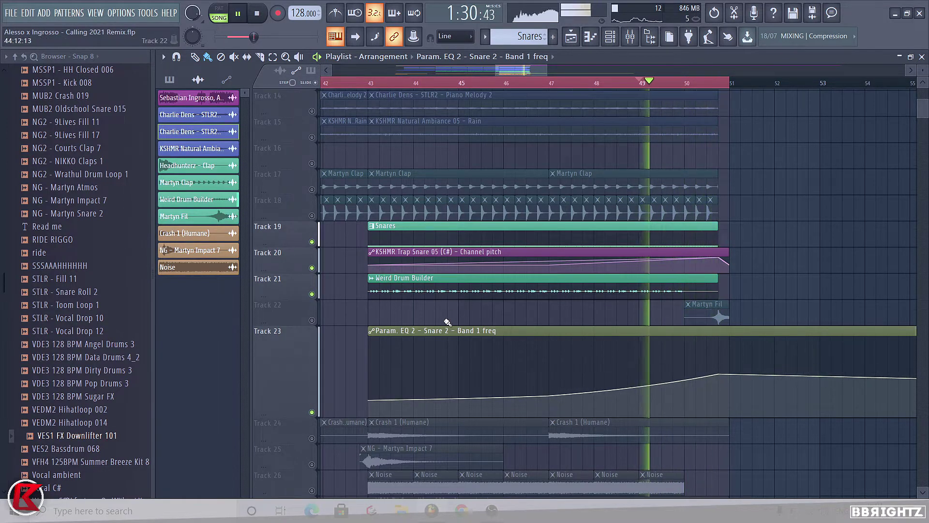
scroll(447, 322, "down", 2)
scroll(452, 379, "down", 3)
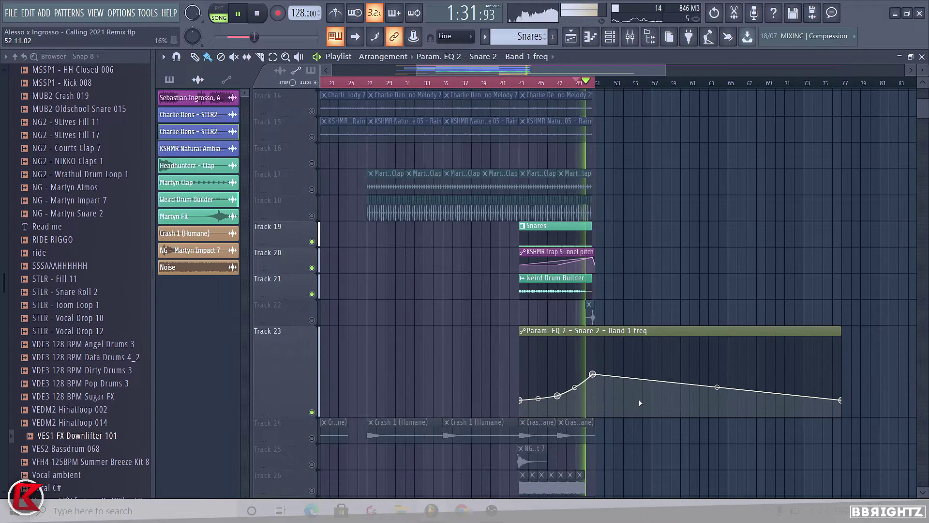
right_click(839, 397)
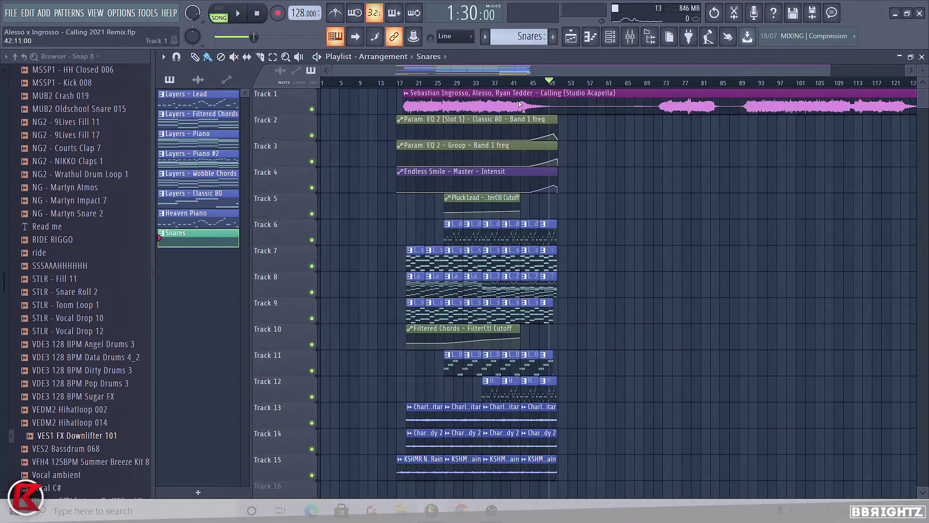
Step: Play the full arrangement from bar 41 through the build-up
scroll(519, 86, "up", 4)
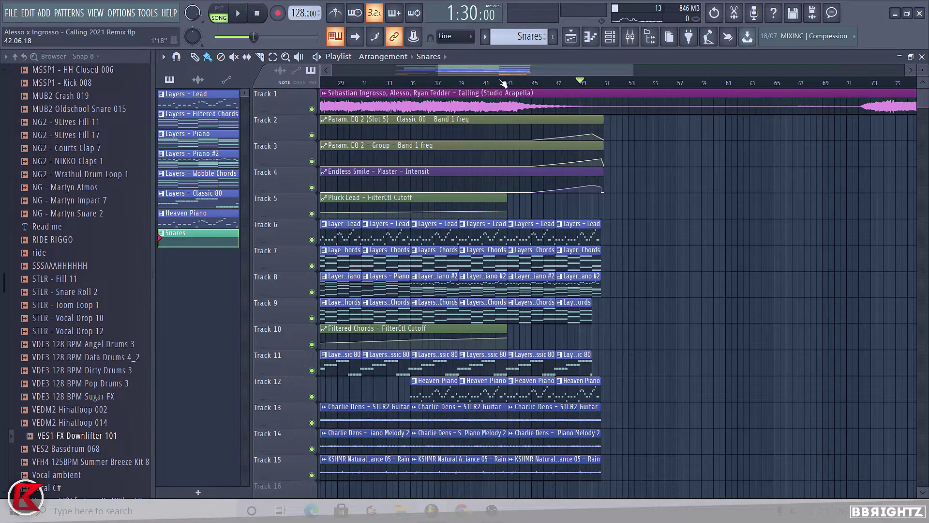
left_click(485, 83)
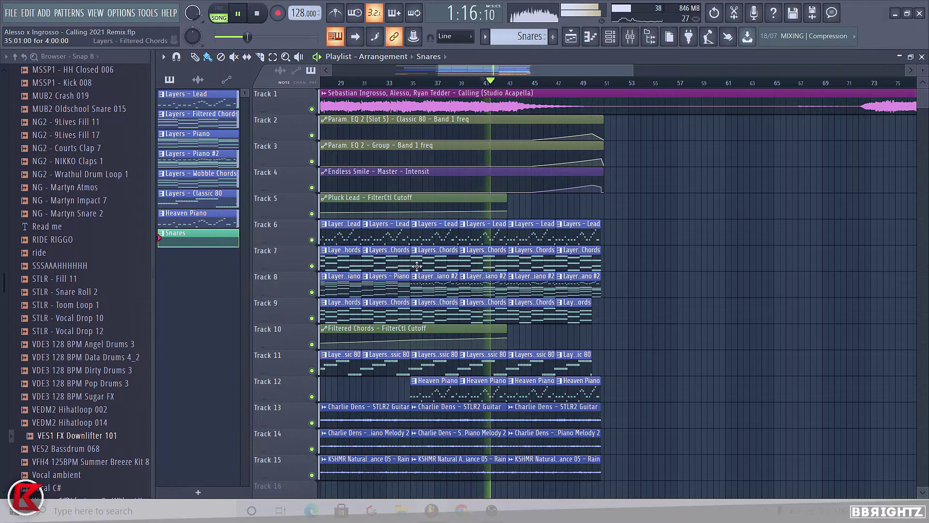
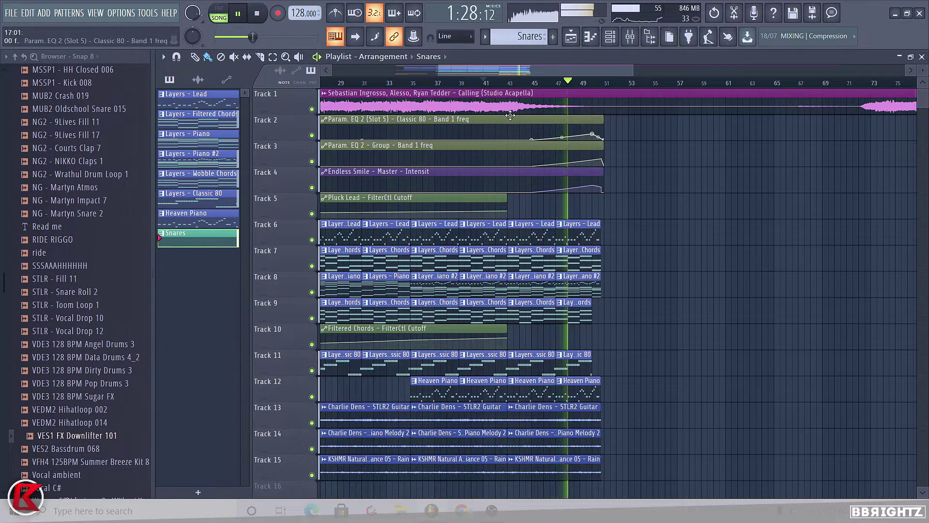
key("space")
Step: Locate the end of the vocal phrase around bars 40 and 41 and replay it from bar 40
scroll(563, 112, "up", 2)
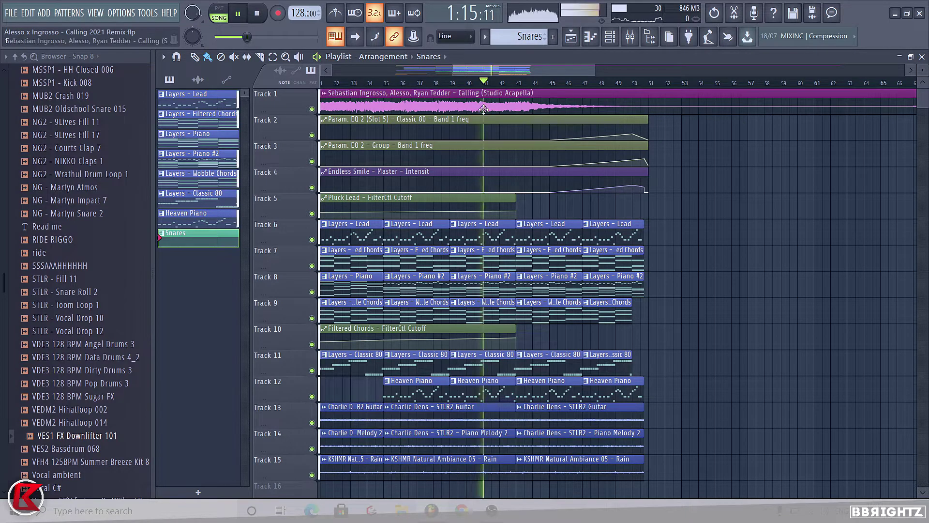
scroll(472, 94, "up", 1)
scroll(472, 94, "up", 2)
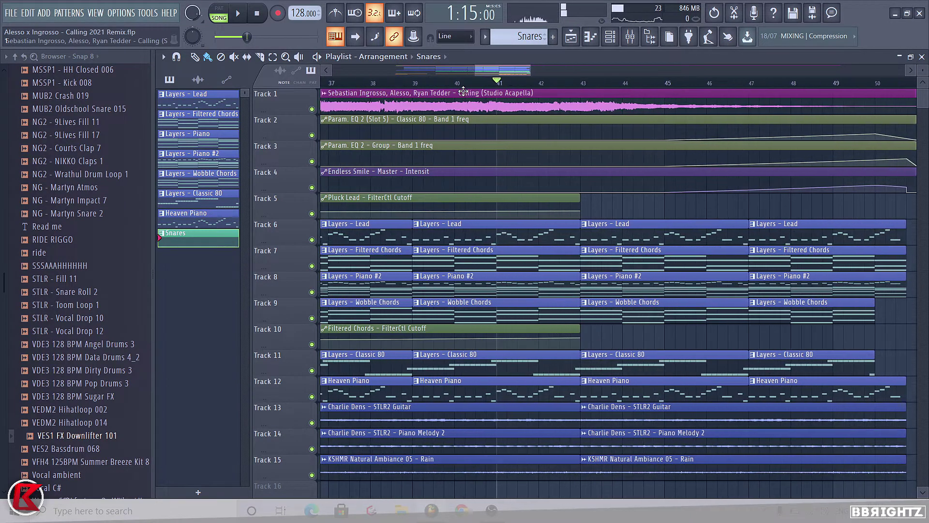
left_click(468, 91)
left_click(458, 83)
key("space")
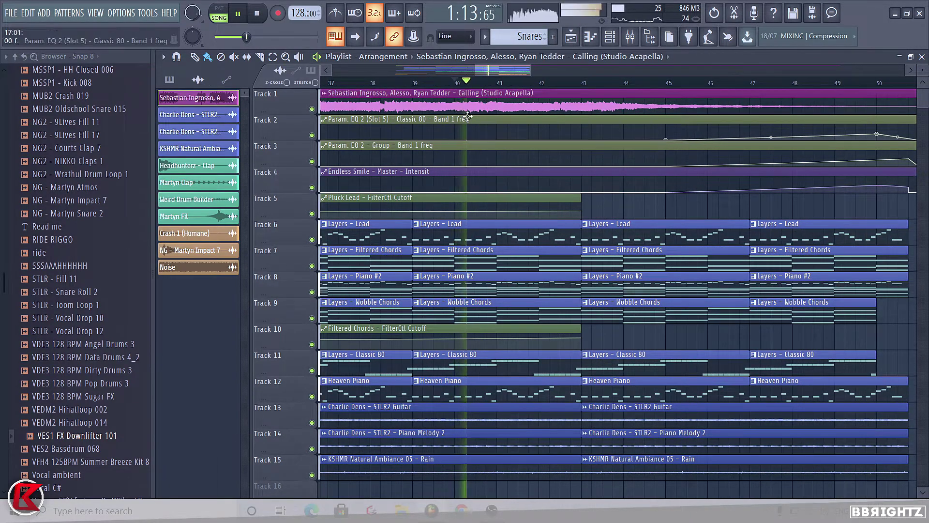
key("space")
Step: Move all clips below the vocal down one track to free Track 2
scroll(539, 175, "down", 3)
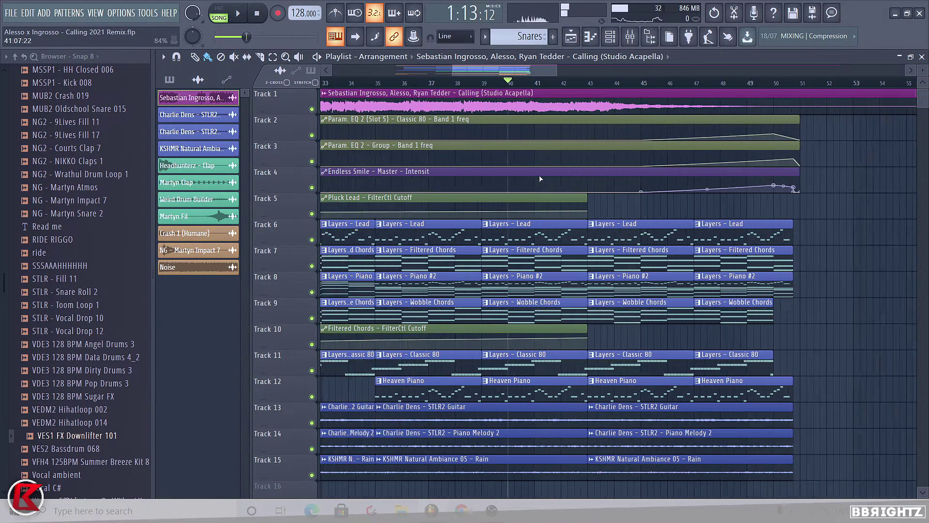
left_click_drag(804, 127, 213, 508)
key("shift+Down")
left_click(565, 322, "ctrl")
scroll(533, 290, "up", 6)
scroll(734, 187, "down", 4)
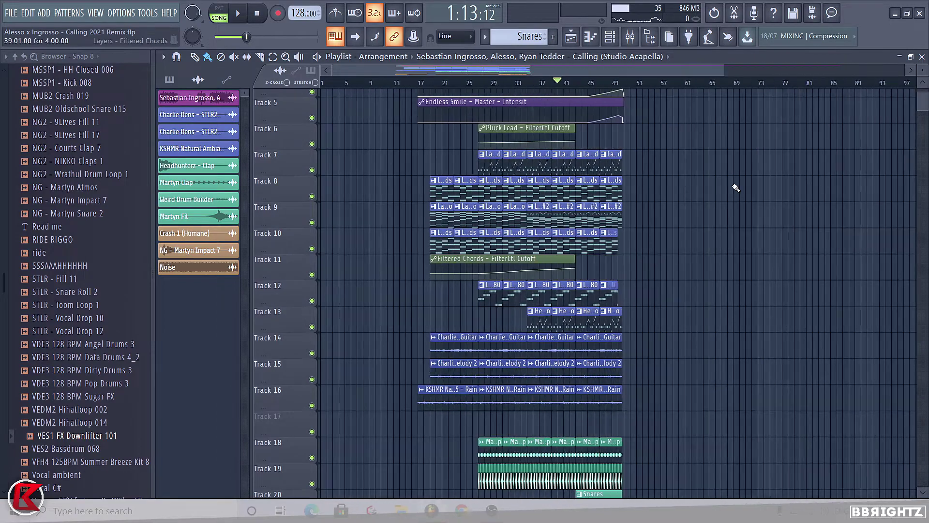
Step: Split the Track 1 vocal shortly after bar 40 and copy the section after the split to Track 2 near bar 50
scroll(678, 162, "up", 3)
scroll(537, 103, "up", 7)
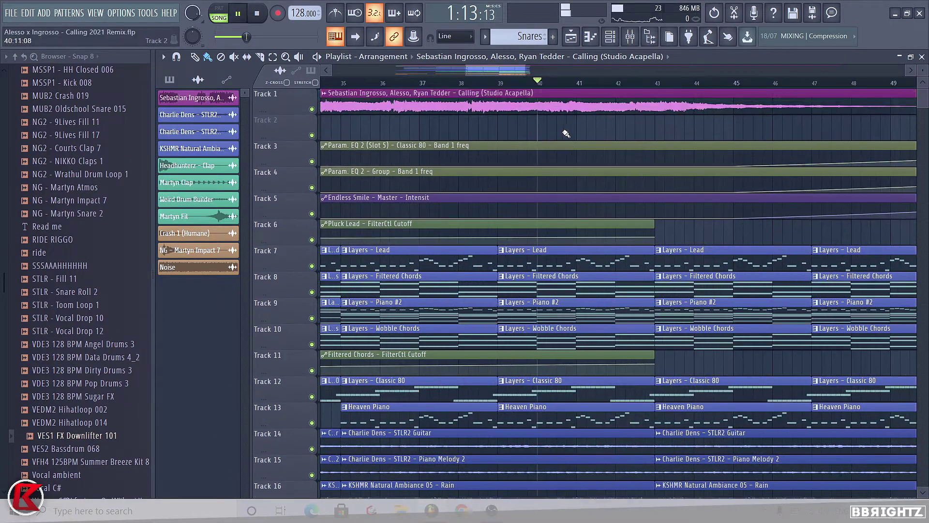
scroll(544, 125, "up", 1)
scroll(550, 91, "up", 3)
scroll(551, 92, "up", 4)
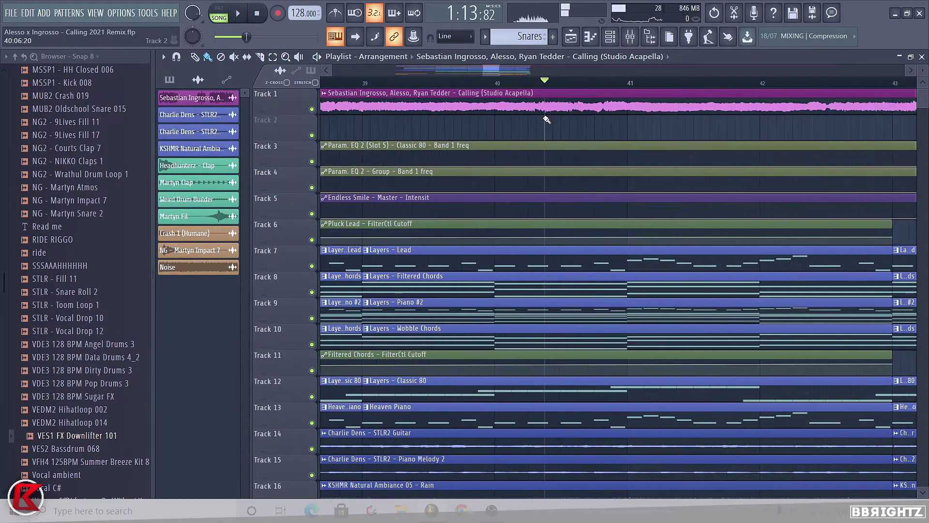
scroll(460, 124, "down", 7)
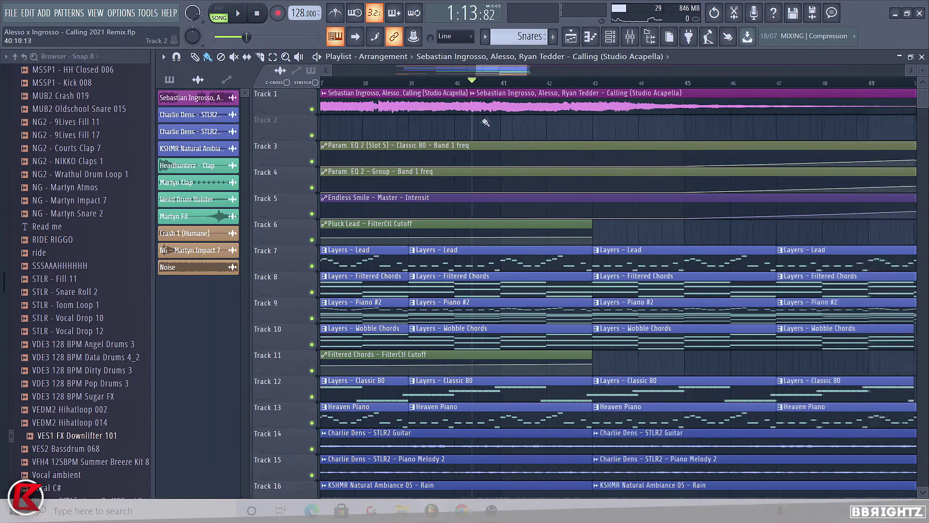
left_click_drag(508, 105, 728, 146)
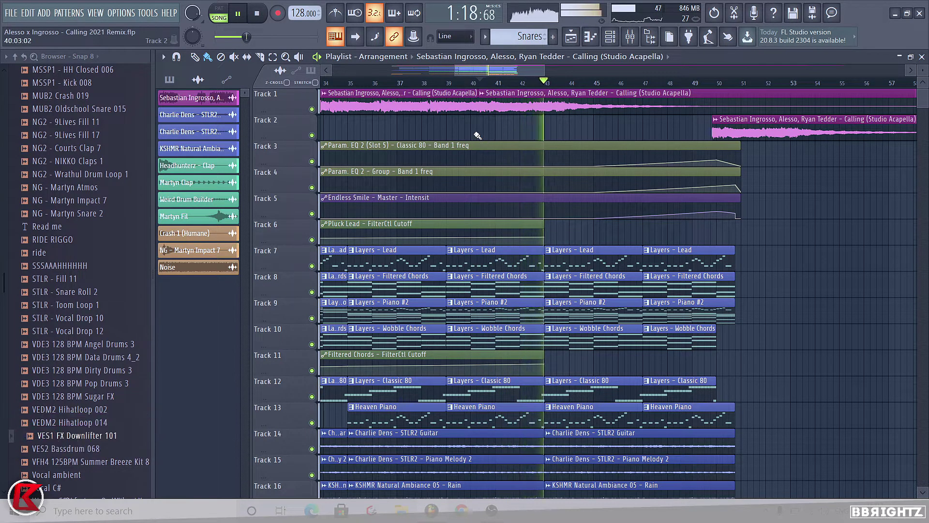
Step: Move the vocal copy on Track 2 earlier so that it starts at about bar 46
left_click_drag(752, 131, 715, 132)
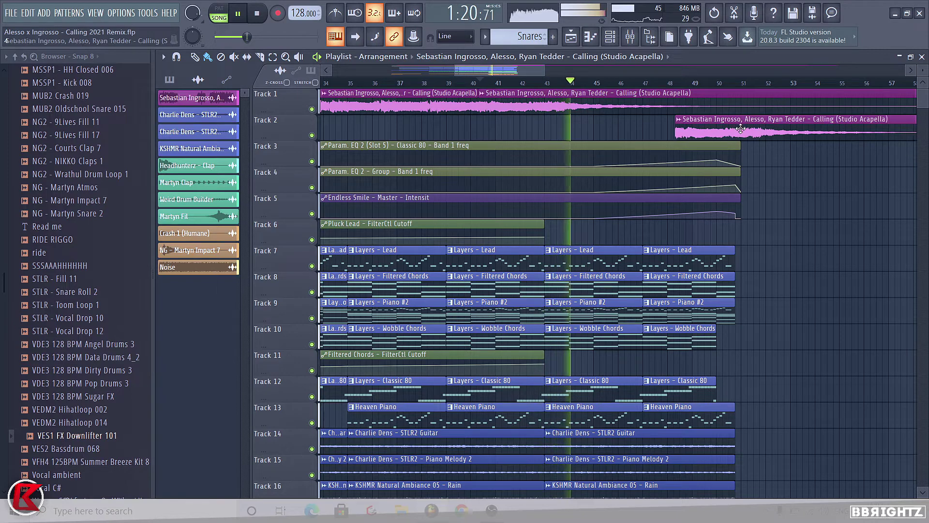
scroll(723, 157, "down", 3)
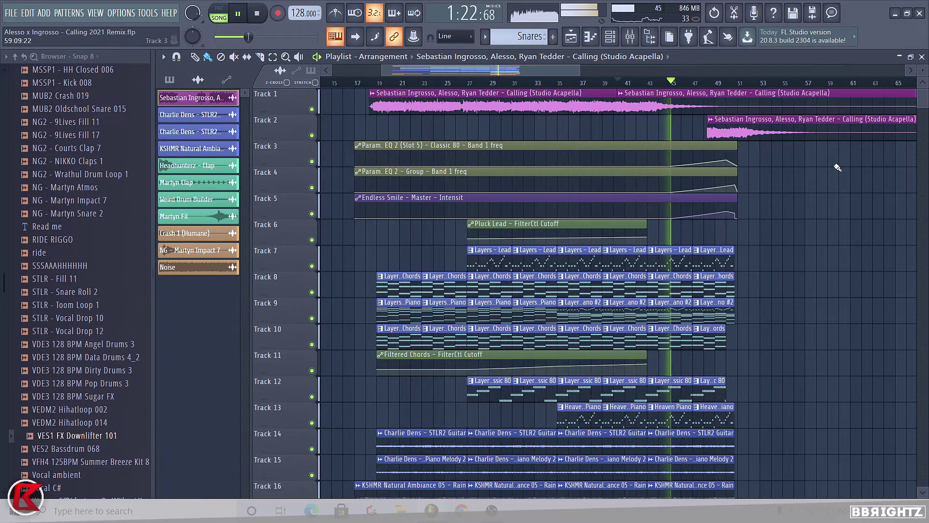
scroll(747, 143, "up", 3)
left_click_drag(725, 135, 658, 136)
scroll(684, 139, "down", 3)
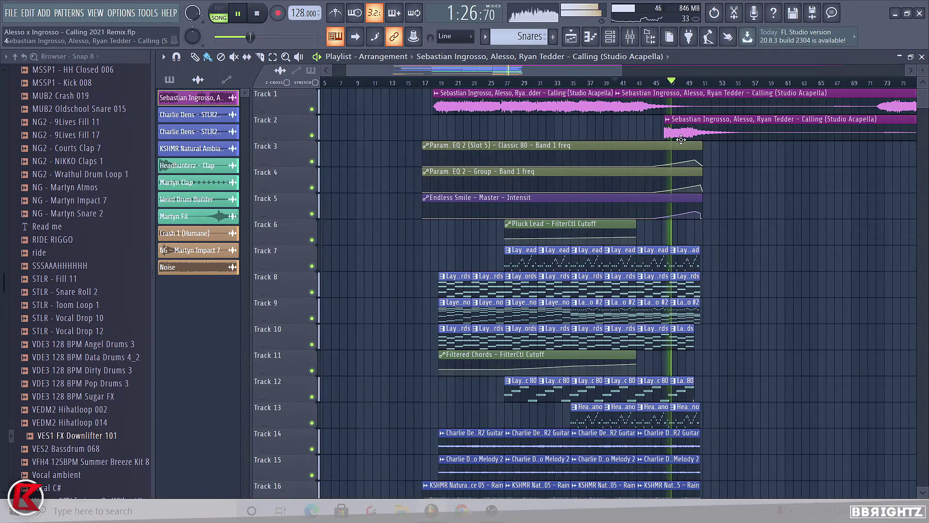
Step: Cut off the vocal clips on Tracks 2 and 1 at about bar 57 and stop playback
scroll(768, 160, "up", 1)
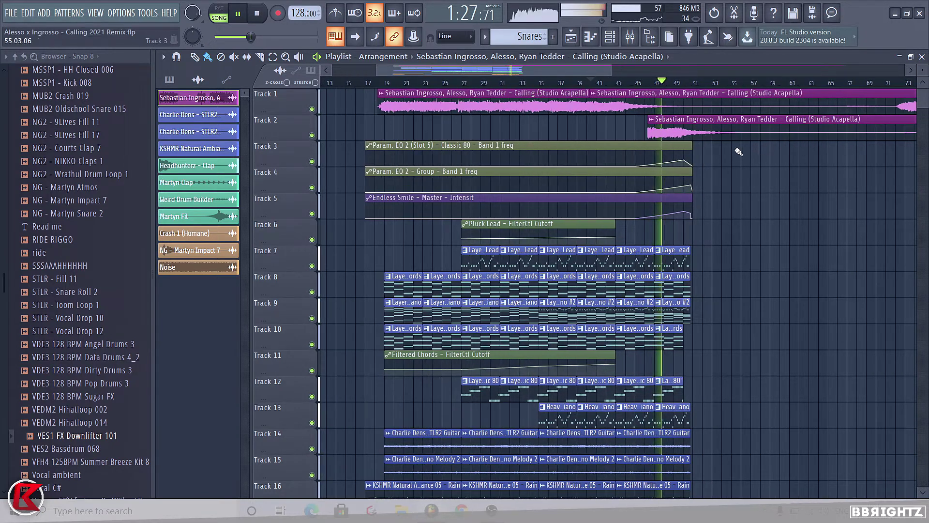
left_click_drag(759, 141, 760, 141)
right_click(763, 134)
scroll(747, 100, "up", 4)
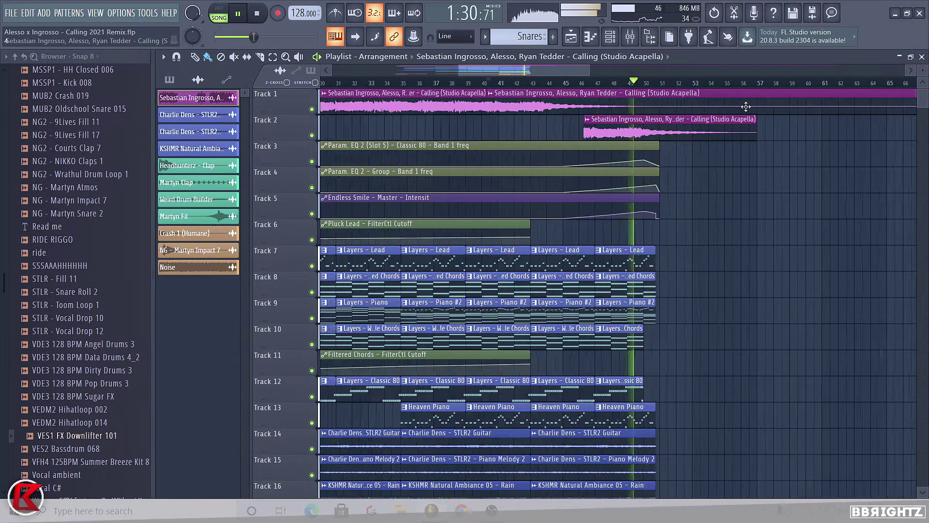
left_click_drag(759, 108, 757, 102)
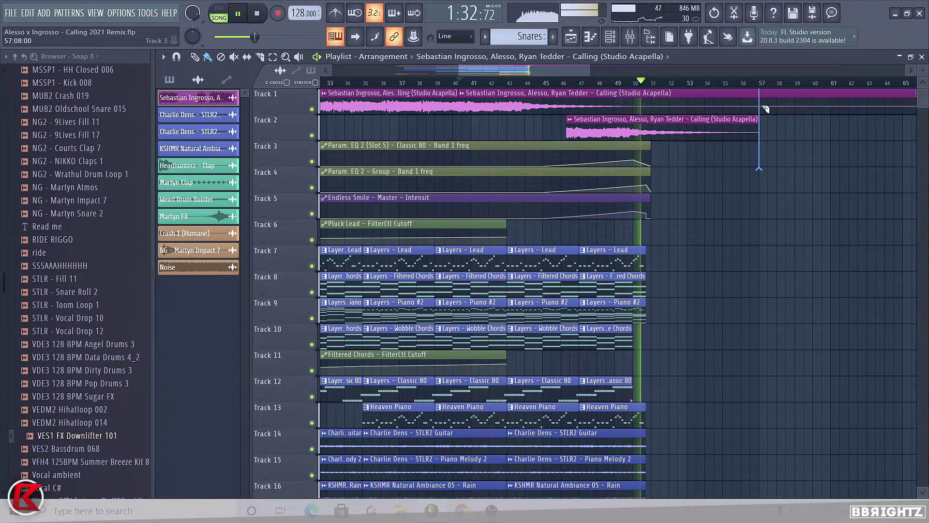
key("space")
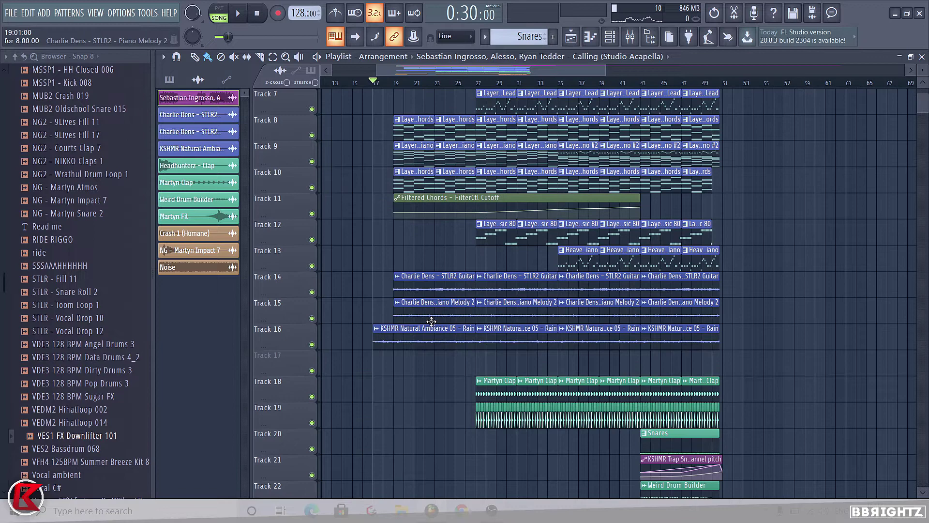
Step: Fill bars 17 to 19 with the STLR2 Guitar and Piano Melody 2 clips on Tracks 14 and 15, and play from bar 17
left_click_drag(431, 322, 368, 237)
key("space")
left_click(348, 243, "ctrl")
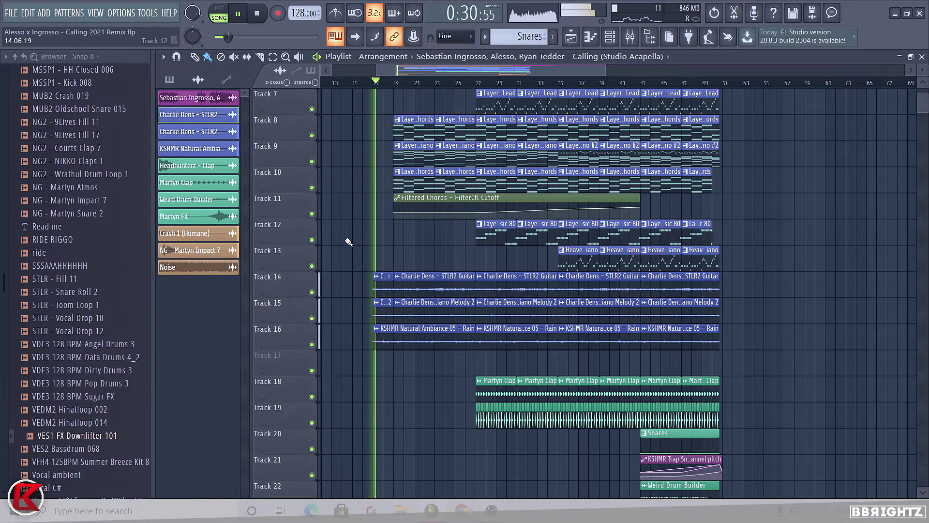
scroll(401, 300, "up", 2)
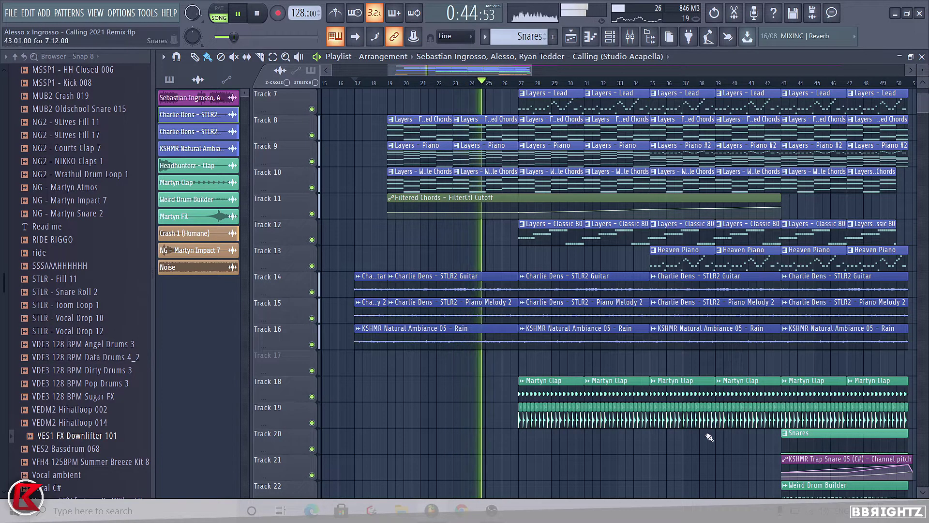
scroll(606, 249, "down", 4)
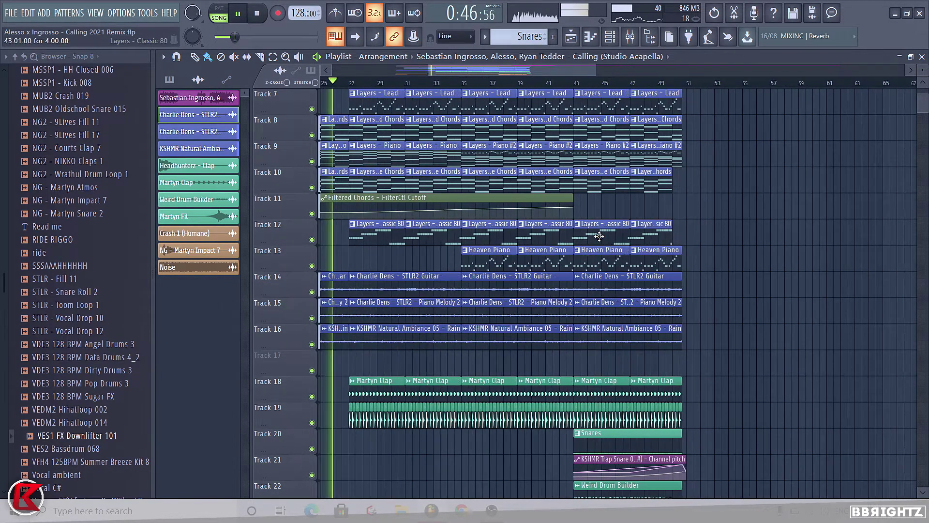
scroll(606, 248, "up", 3)
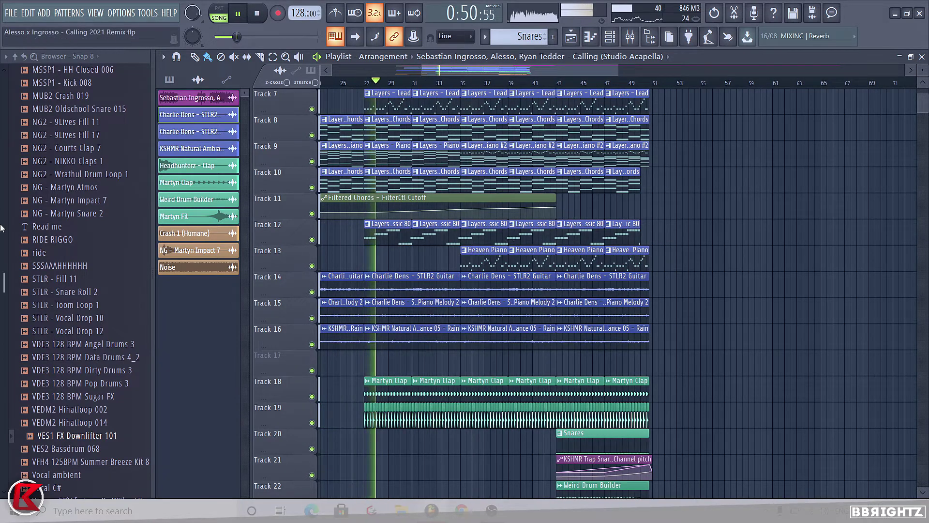
Step: Browse the Charlie Dens Samples folder inside BBrightz Progressive House Samples for suitable sounds while the arrangement plays
scroll(33, 198, "up", 10)
scroll(33, 199, "up", 2)
left_click(68, 252)
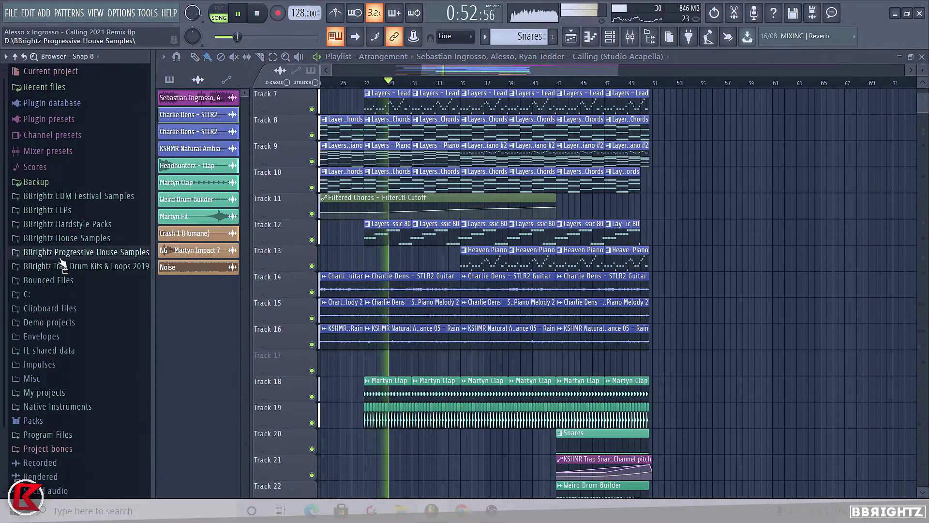
left_click(67, 200)
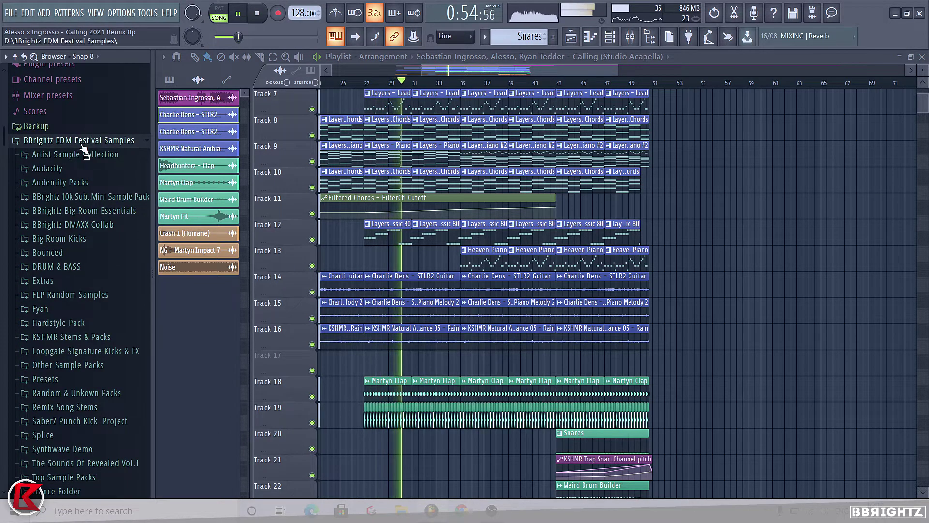
left_click(81, 143)
left_click(73, 196)
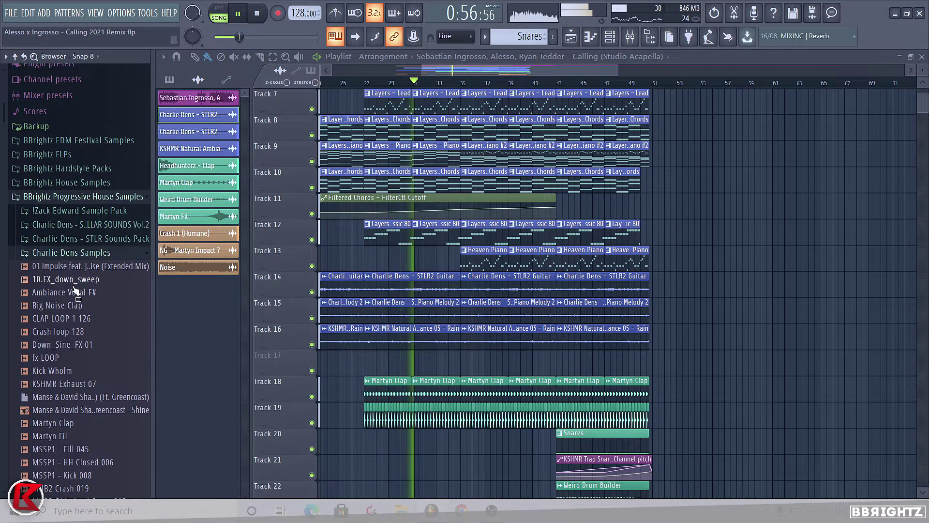
scroll(91, 286, "down", 4)
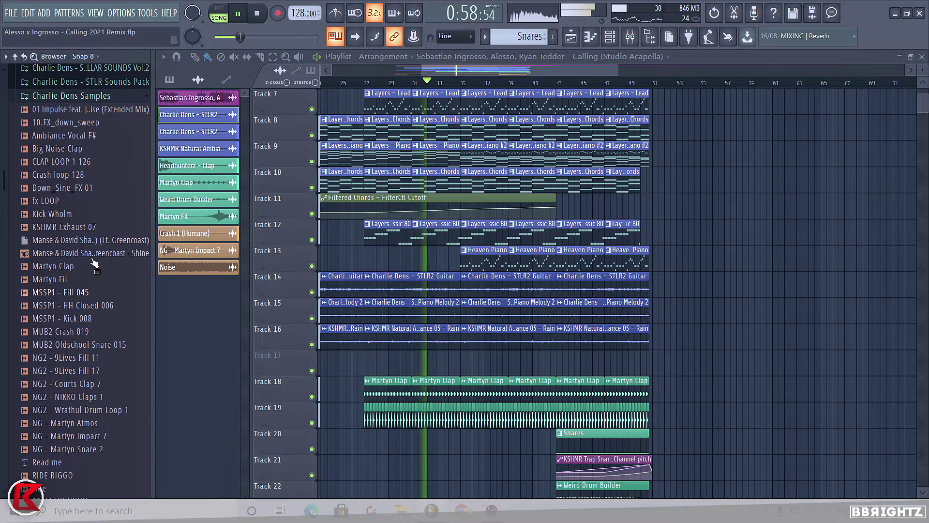
scroll(40, 201, "down", 4)
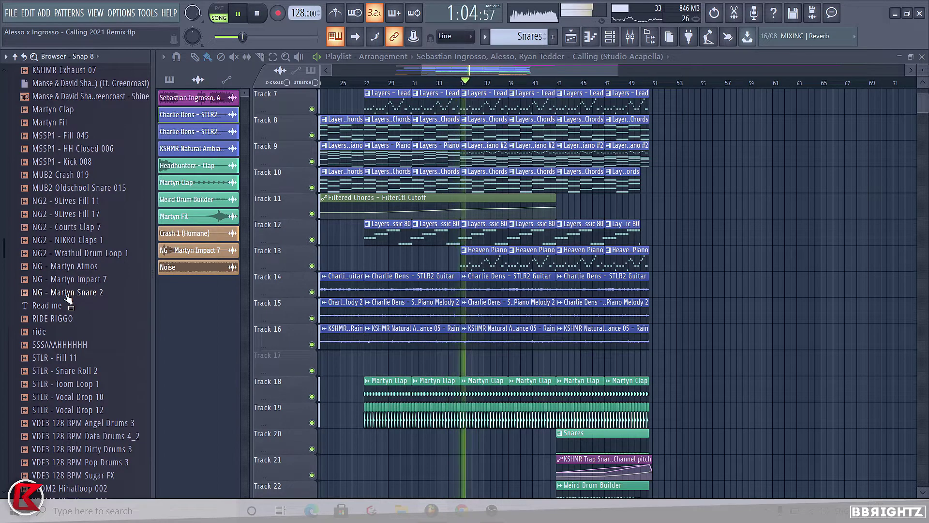
scroll(66, 292, "up", 6)
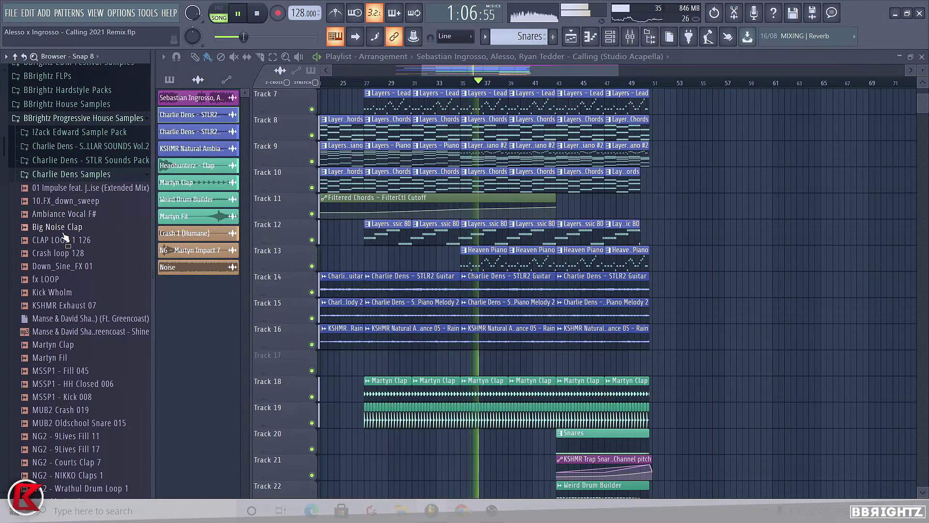
scroll(73, 208, "down", 12)
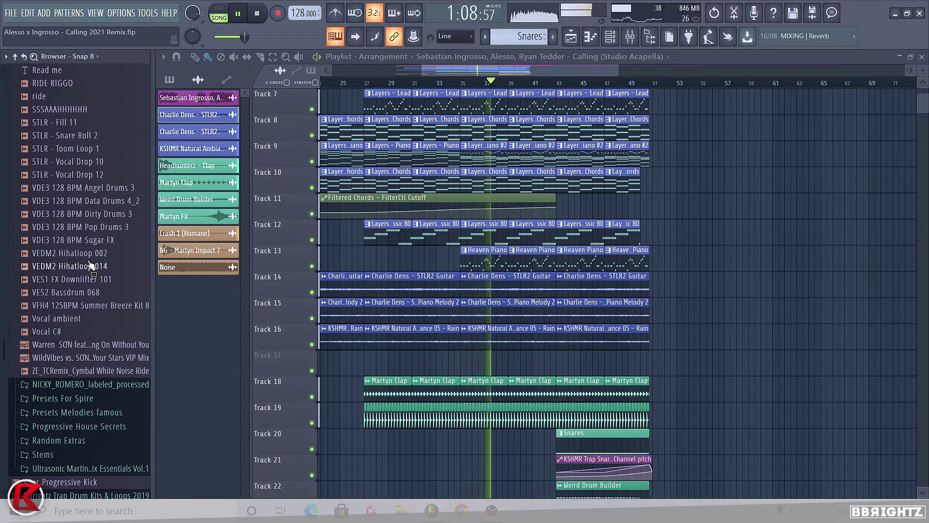
scroll(78, 242, "up", 10)
Step: Add the Risers Up - Alesso sample from the Random Extras folder and place it at bar 43 on Track 29
left_click(53, 97)
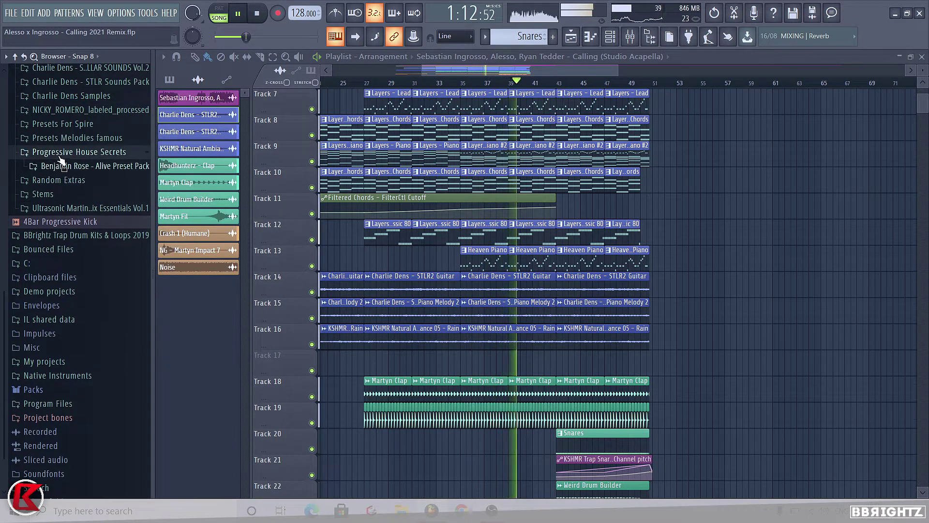
left_click(59, 166)
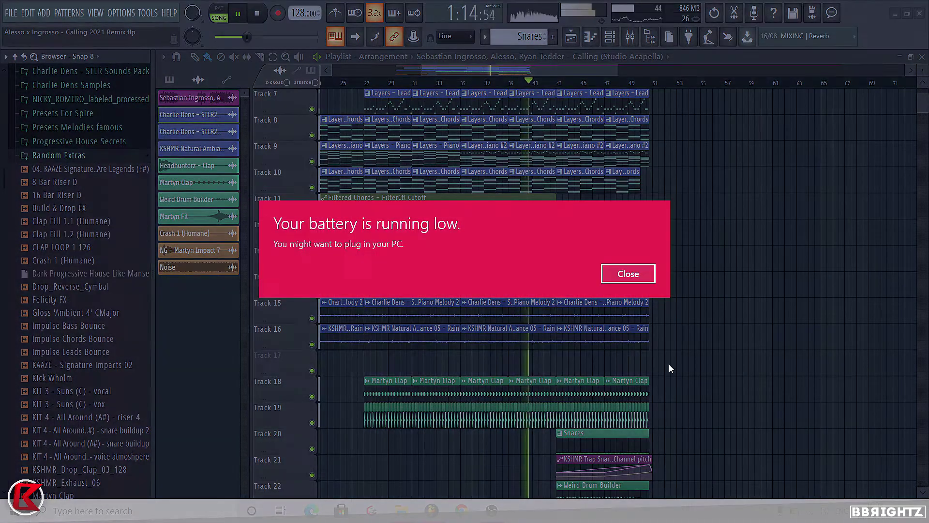
left_click(624, 273)
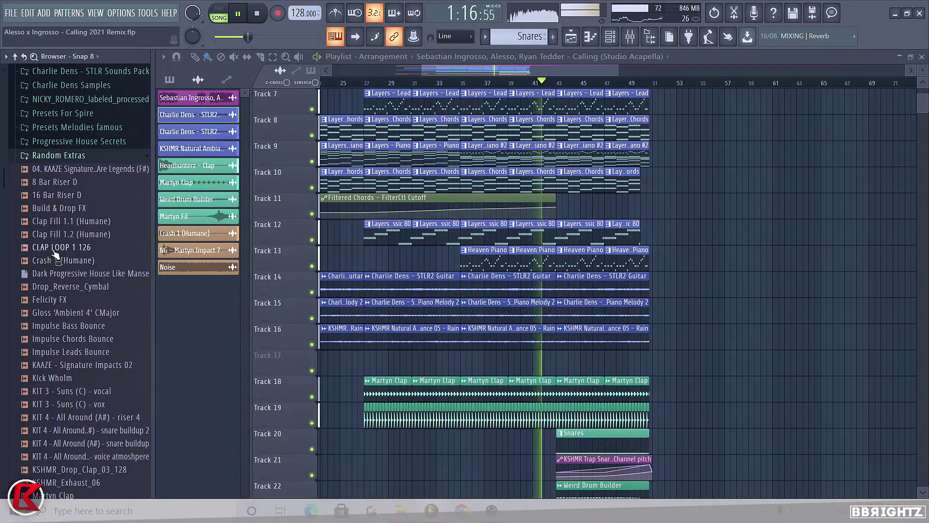
scroll(56, 255, "down", 4)
scroll(57, 248, "down", 4)
left_click_drag(67, 305, 714, 367)
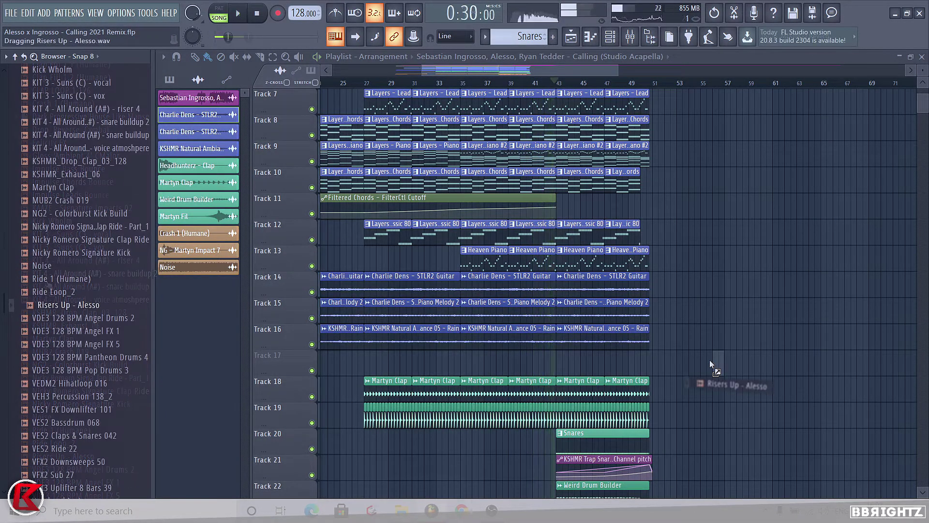
left_click_drag(745, 372, 580, 367)
scroll(612, 380, "up", 3)
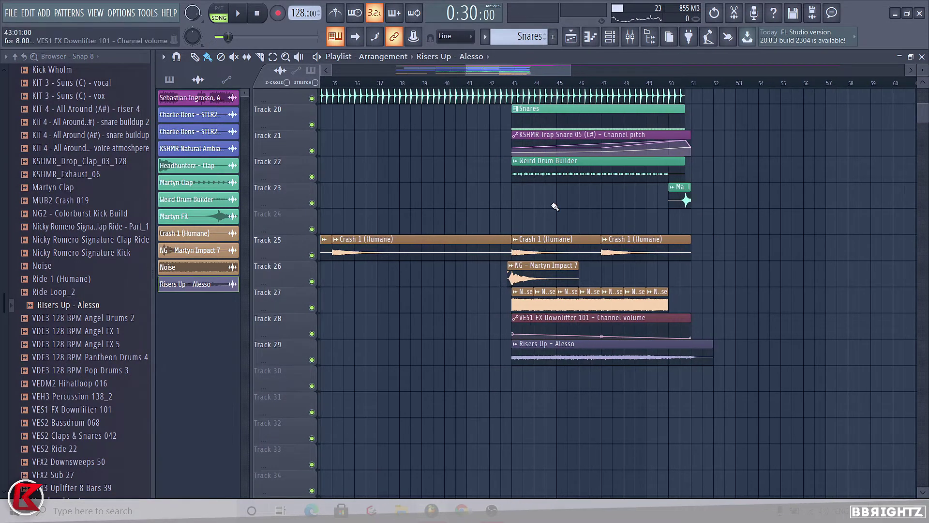
Step: Play the build-up from bar 43 with the riser and trim the Risers Up - Alesso clip to a length of 7:12:00
double_click(534, 345)
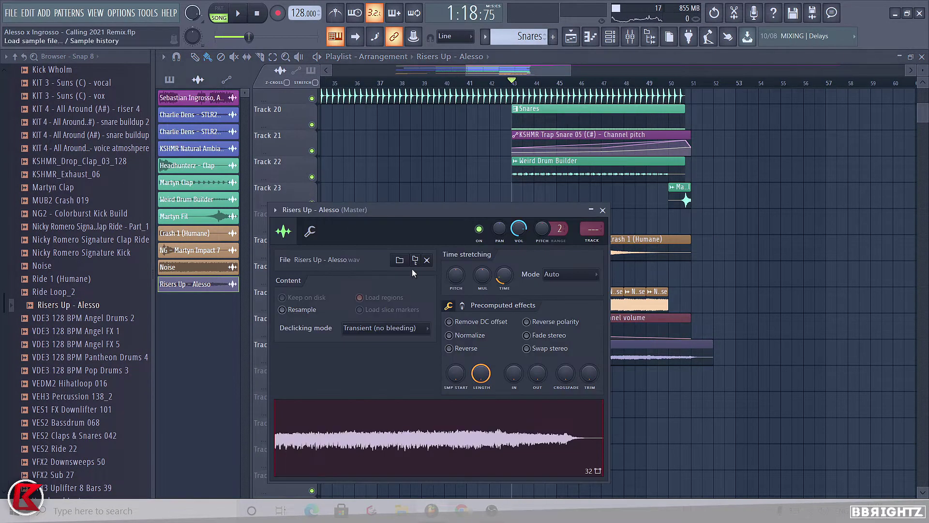
key("space")
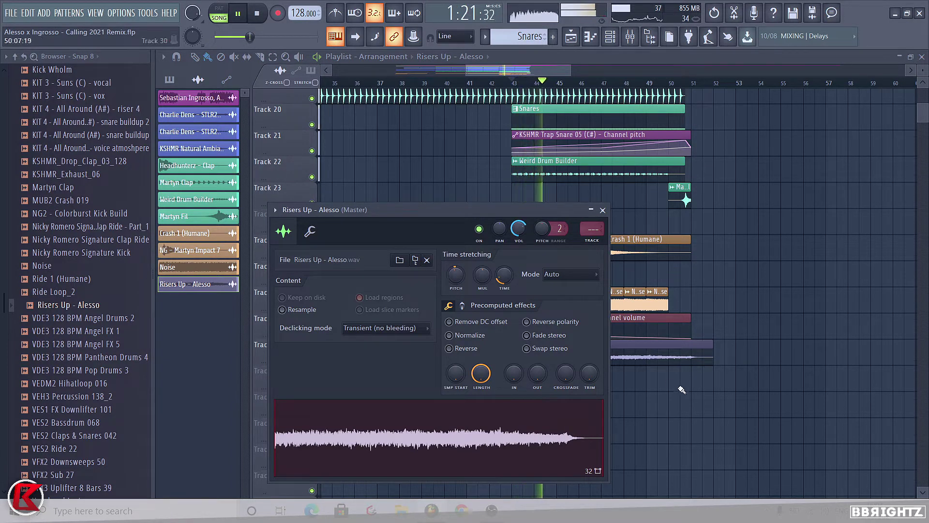
key("Escape")
scroll(700, 388, "up", 4)
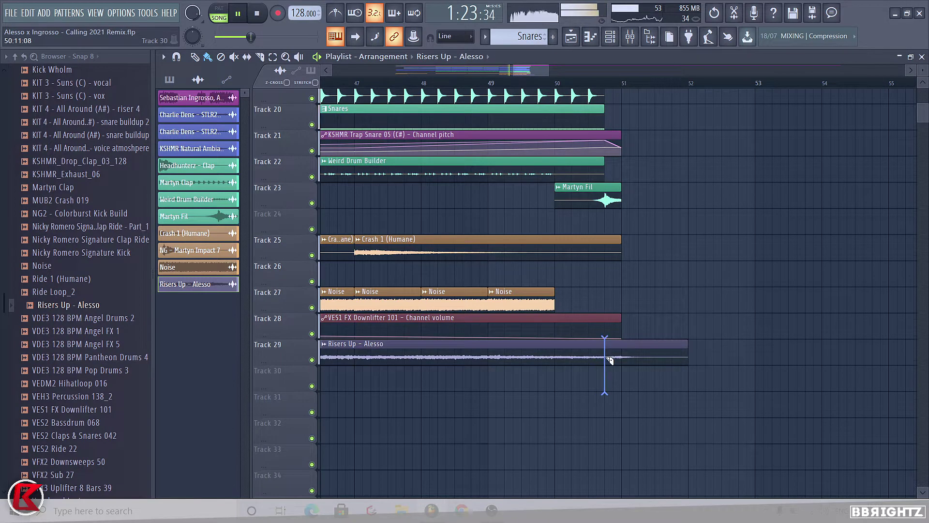
scroll(643, 365, "down", 5)
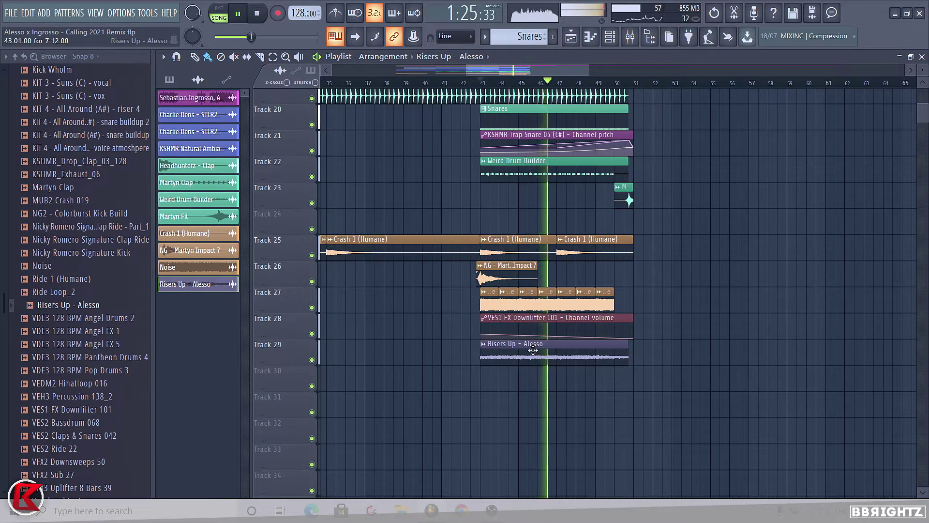
Step: Recolor the Risers Up - Alesso clip in the same orange as the other effects clips, check its channel settings, and stop playback
left_click(484, 345)
left_click(507, 388)
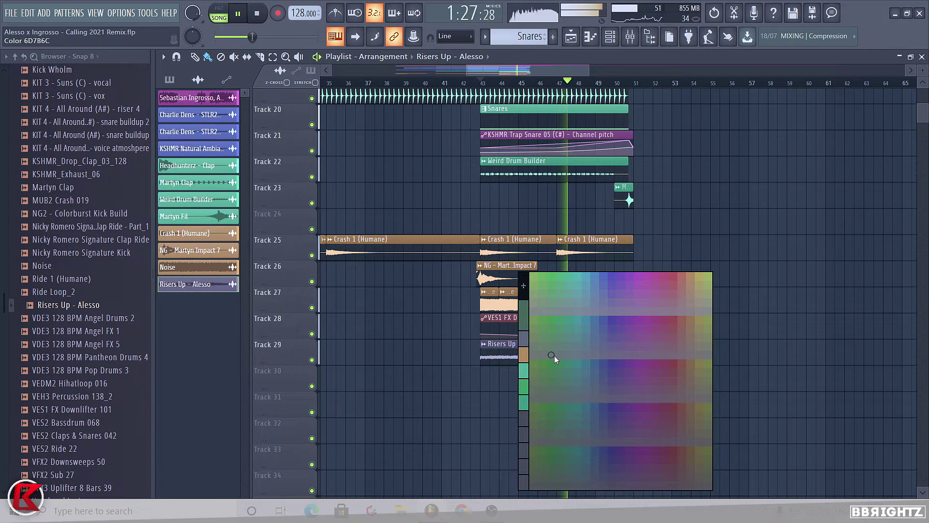
left_click(523, 355)
double_click(505, 355)
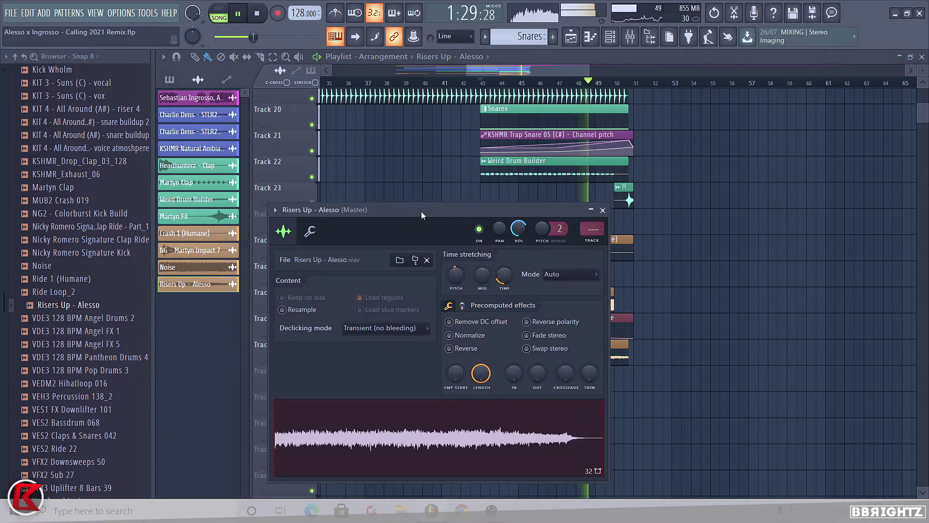
key("Escape")
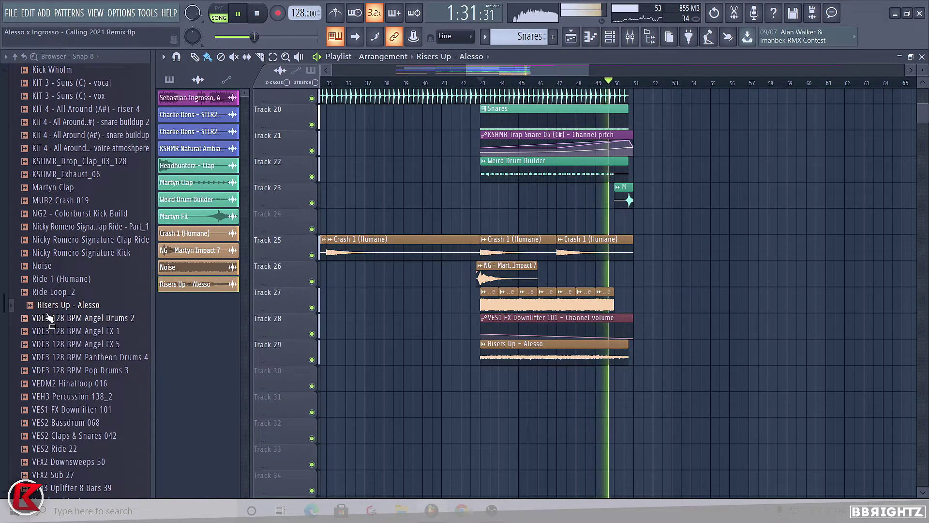
key("space")
scroll(50, 290, "up", 15)
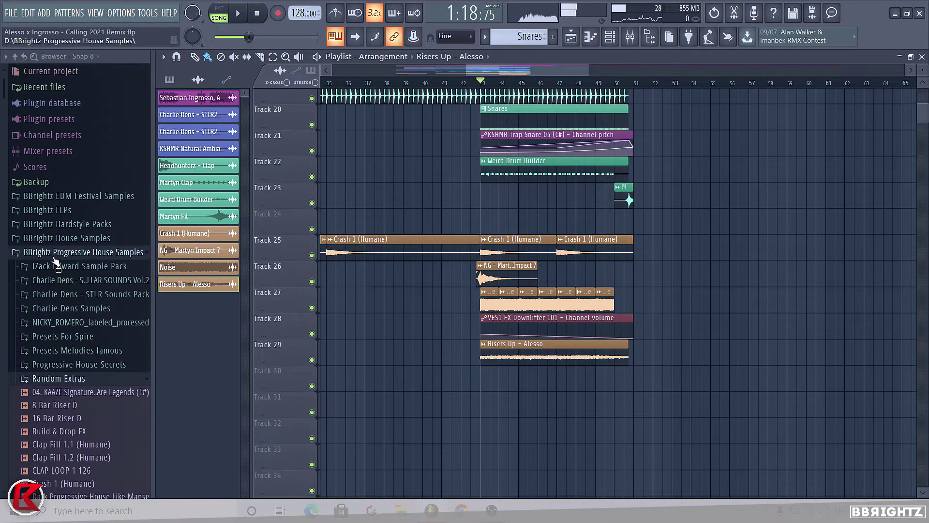
Step: Add the StiickzZ - Riser 10 C# 128BPM 16Bars sample at bar 43 on Track 30 and cut its clip at bar 51
left_click(55, 254)
left_click(68, 196)
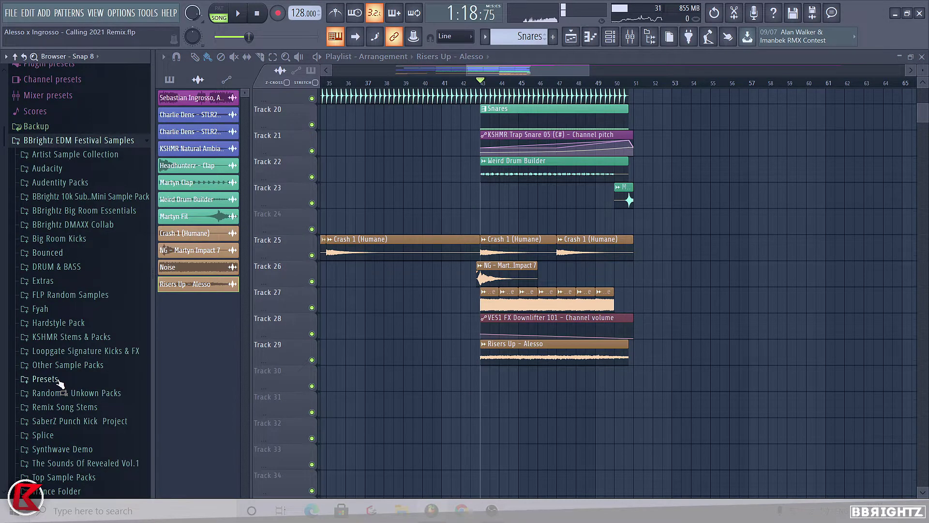
scroll(107, 418, "down", 10)
left_click_drag(109, 420, 480, 385)
scroll(605, 386, "up", 6)
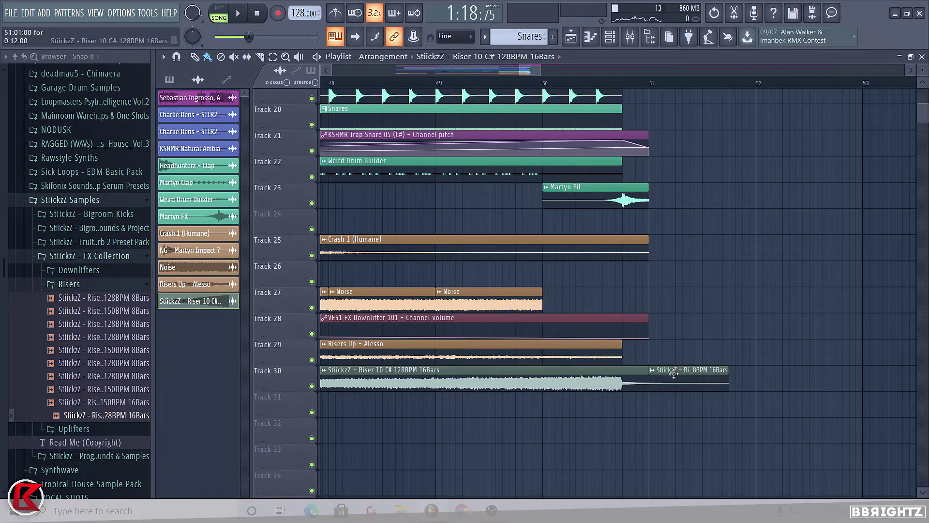
Step: Adjust the StiickzZ riser's sample length in its channel settings and recolor its clip in the orange of the other effects
scroll(545, 387, "down", 6)
double_click(444, 388)
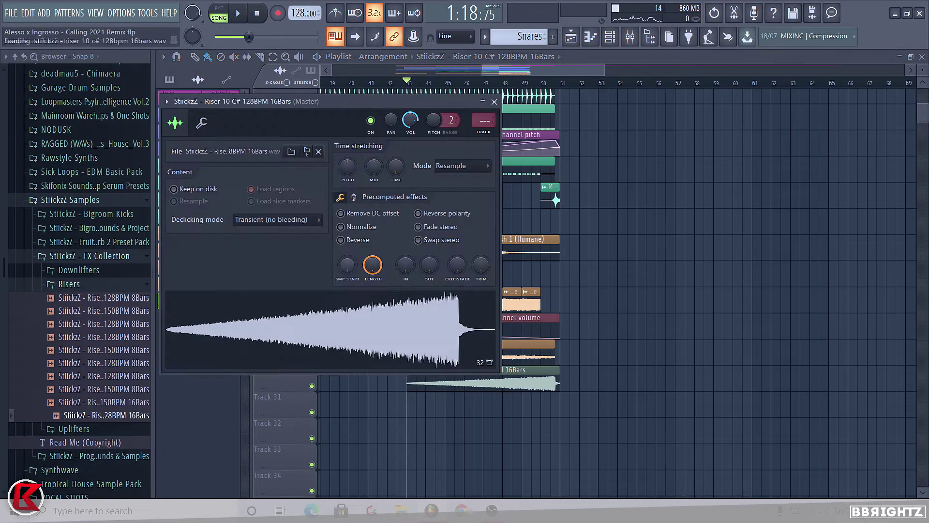
left_click_drag(373, 266, 405, 249)
key("Escape")
left_click(410, 370)
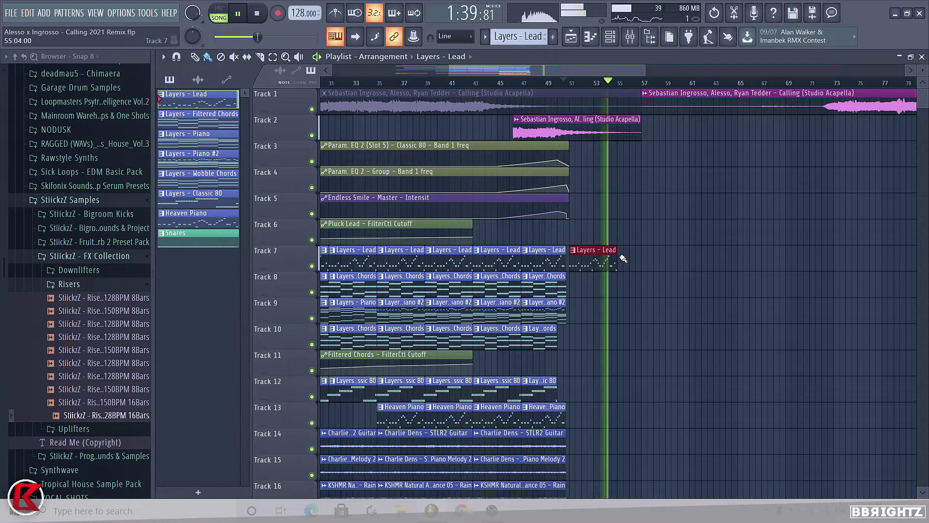
key("ctrl+b")
key("space")
right_click(639, 261)
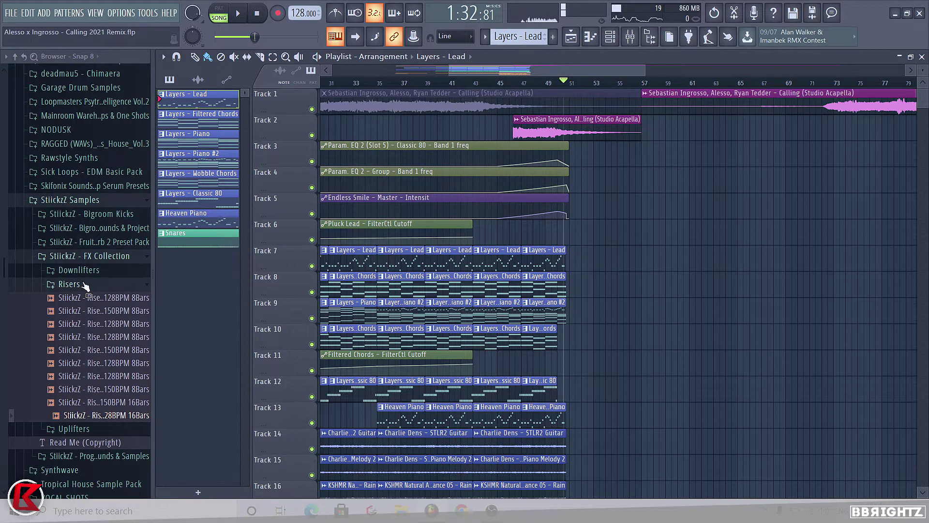
Step: Add the 4Bar Progressive Kick sample at bar 51 on Track 6 and repeat one-beat slices of it up to bar 57
scroll(77, 291, "down", 10)
left_click(51, 197)
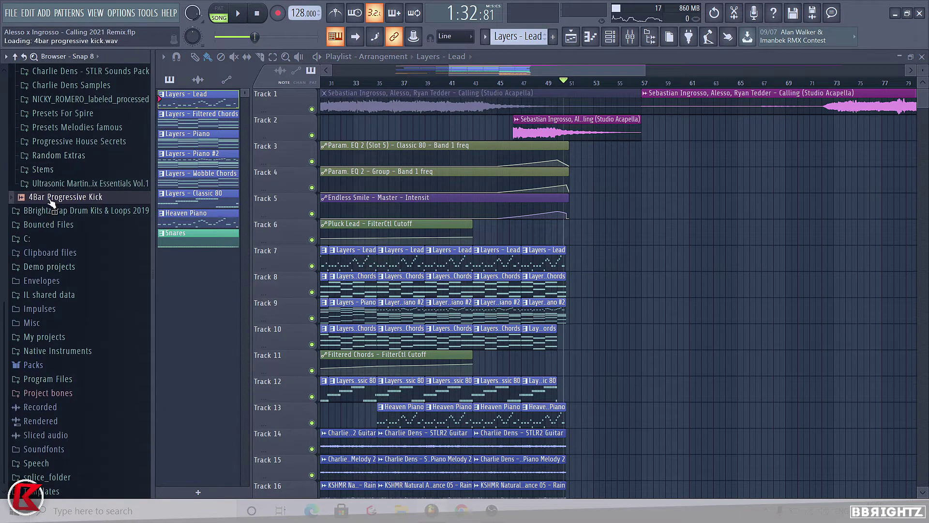
left_click(574, 87)
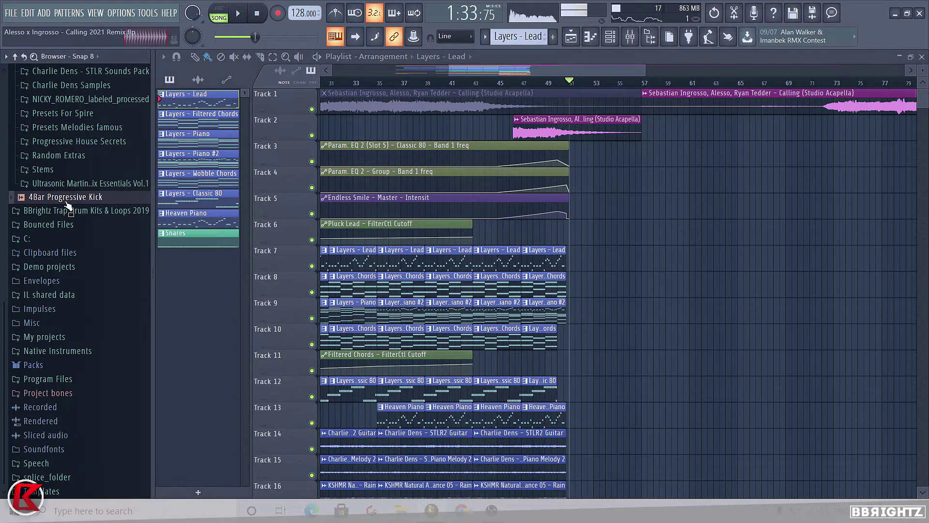
left_click_drag(66, 203, 775, 197)
scroll(644, 243, "up", 4)
left_click_drag(629, 240, 490, 242)
scroll(454, 244, "up", 6)
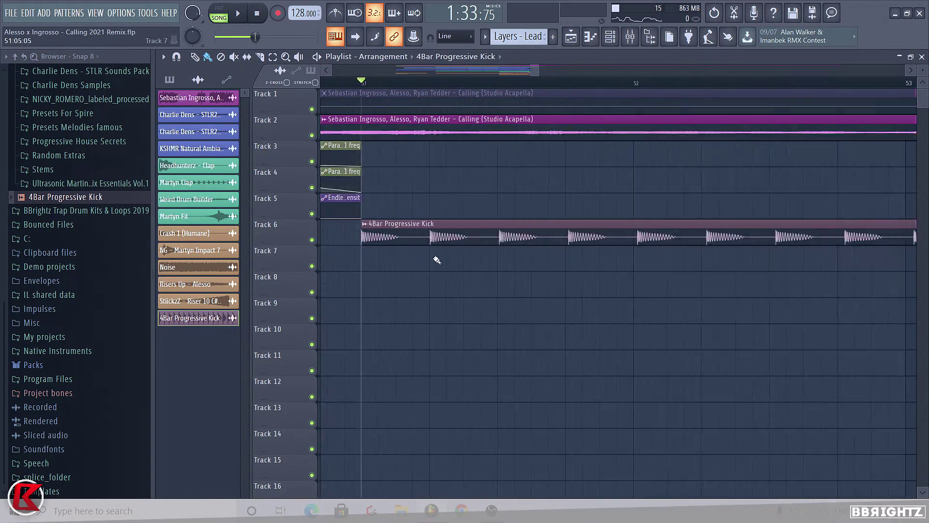
scroll(457, 245, "down", 6)
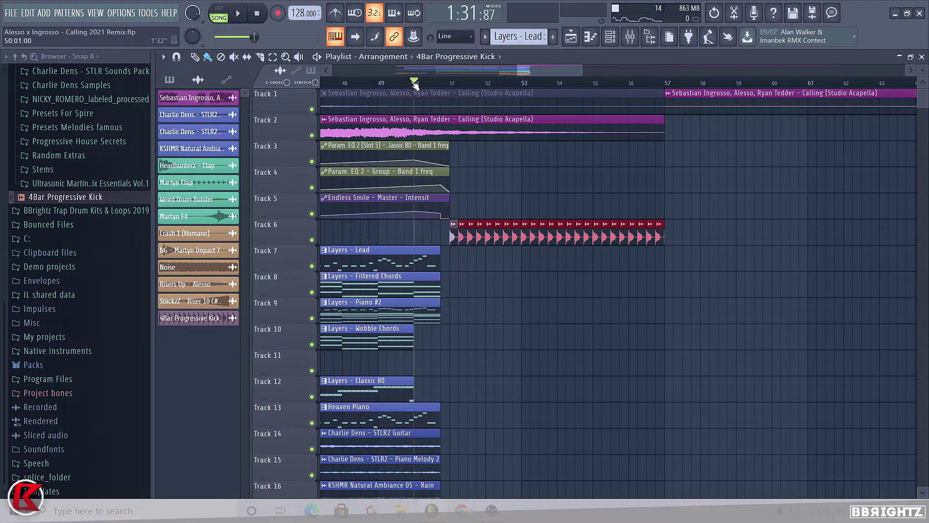
Step: Play the transition from bar 50 and recolor the 4Bar Progressive Kick clips in the green of the drum clips
key("space")
scroll(535, 266, "down", 2)
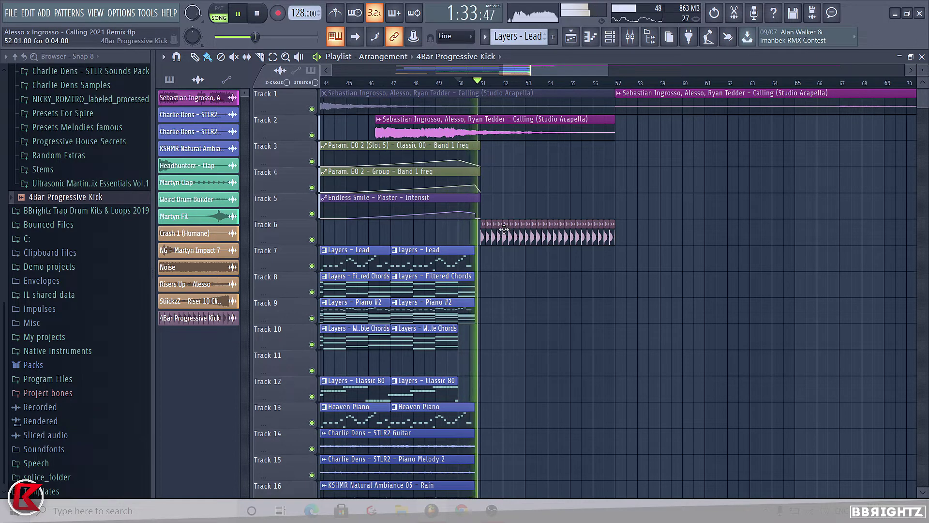
left_click(483, 224)
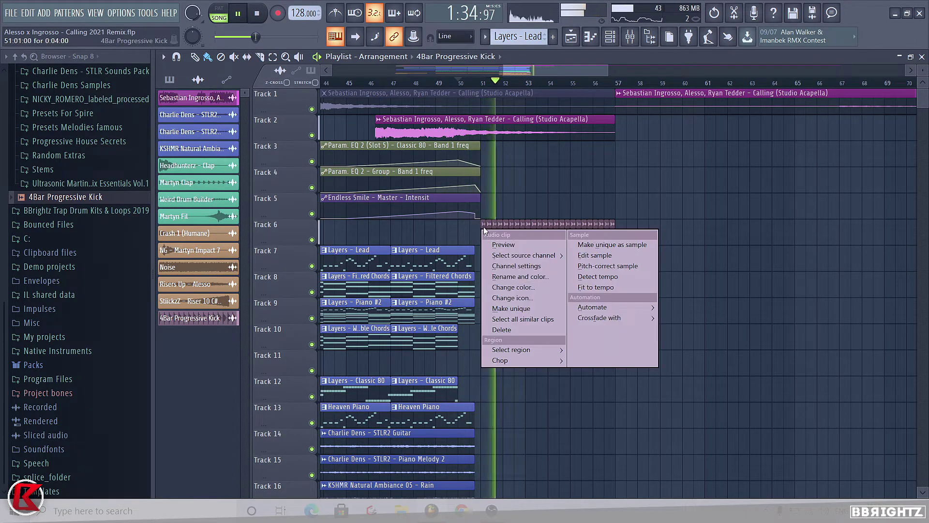
left_click(501, 277)
mouse_move(528, 338)
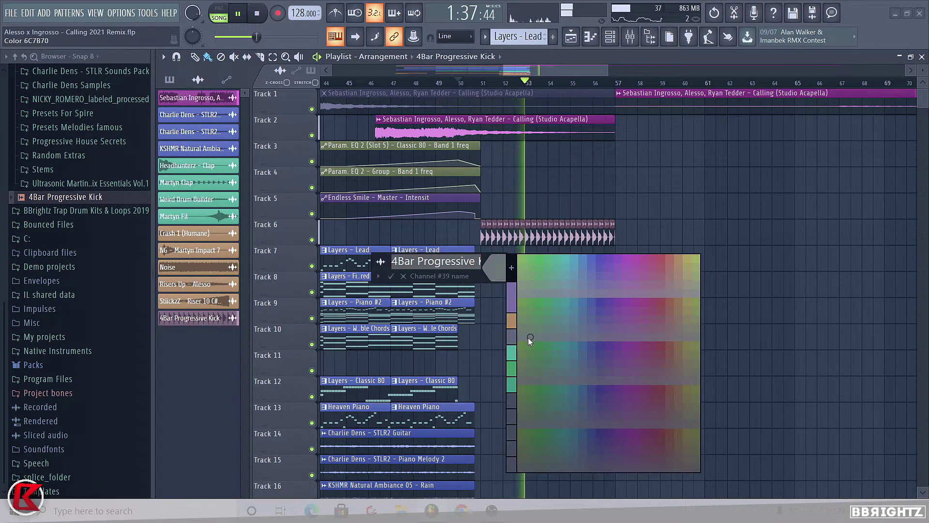
left_click(530, 302)
left_click(523, 379)
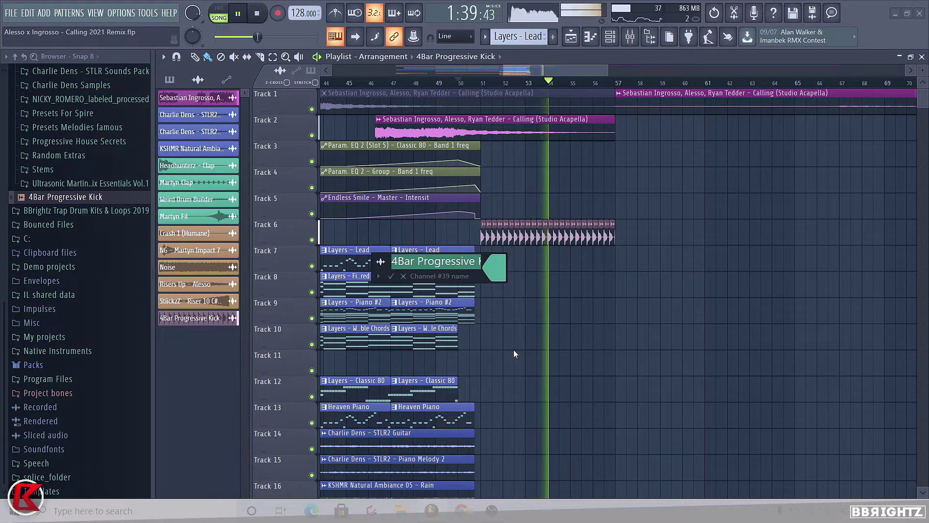
key("Return")
key("space")
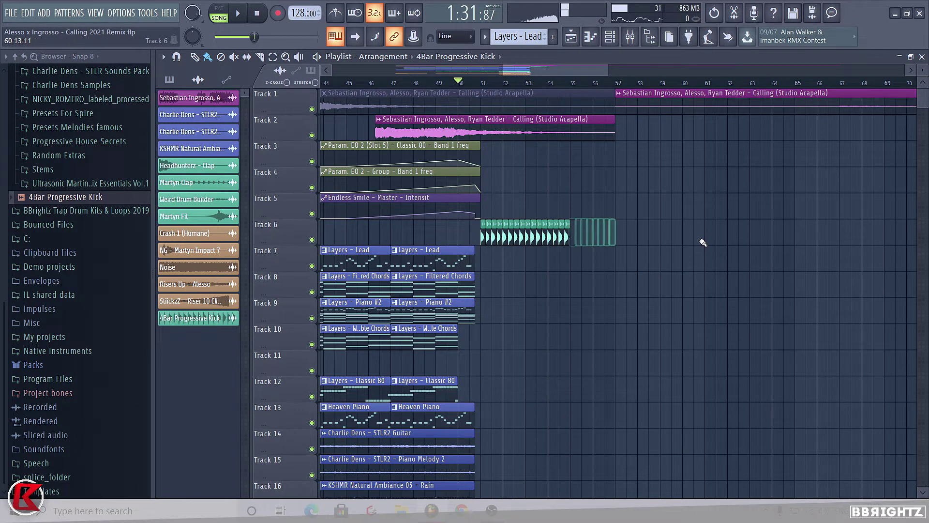
Step: Delete the 4Bar Progressive Kick clips after bar 55 and move the remaining ones to Track 24
scroll(703, 242, "down", 2)
scroll(705, 238, "down", 6)
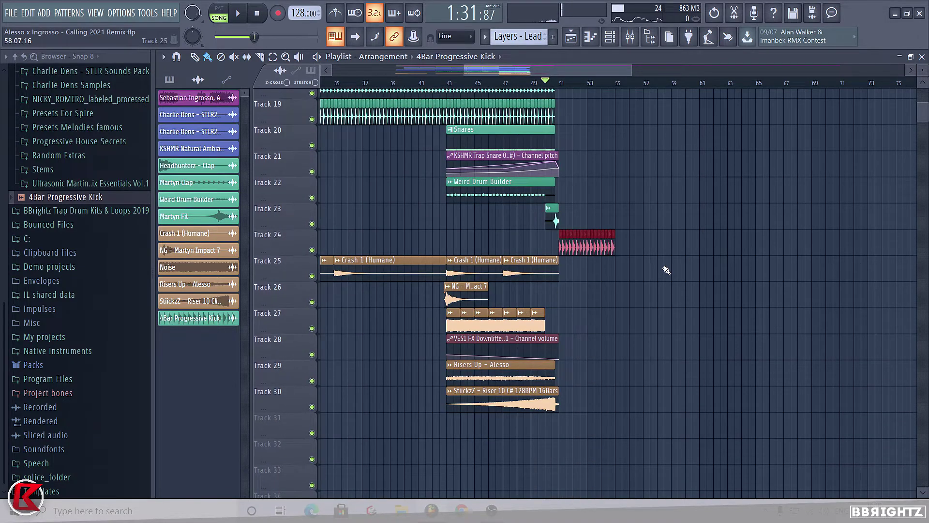
scroll(666, 270, "down", 2)
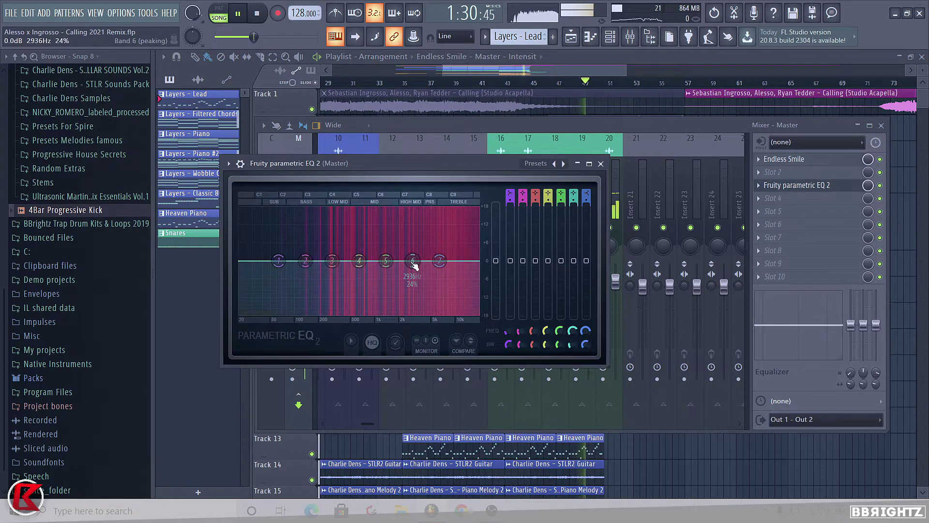
Step: Set band 6 of the master's Fruity Parametric EQ 2 to -3.5 dB at 2466 Hz and copy its level value
left_click_drag(413, 261, 404, 239)
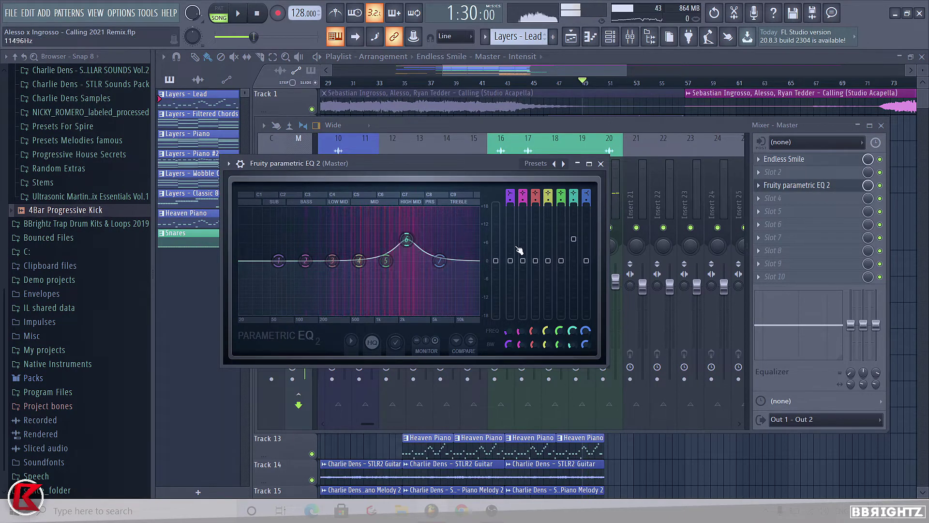
left_click_drag(574, 239, 574, 272)
key("space")
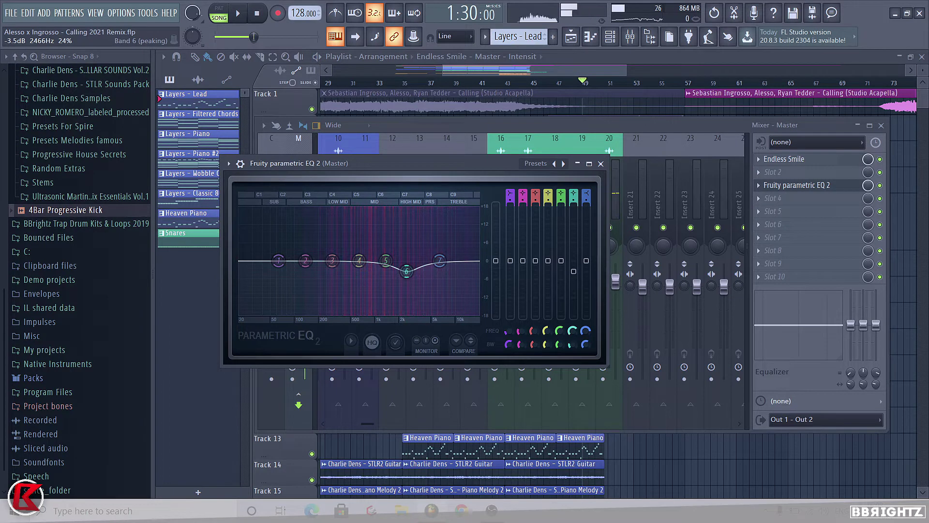
right_click(573, 271)
left_click(600, 395)
Step: Reset the band 6 level of the master's Parametric EQ 2 to 0 dB and create an automation clip for it
left_click_drag(574, 272, 574, 262)
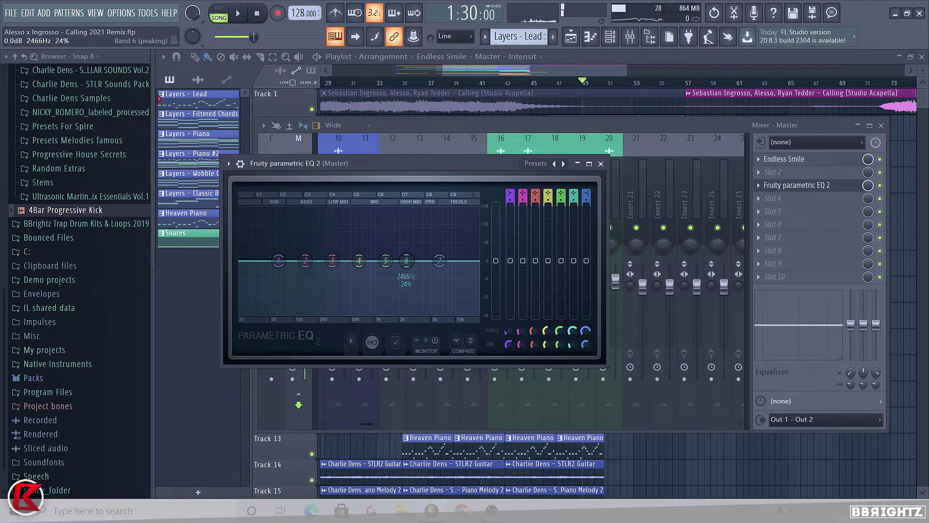
right_click(576, 262)
left_click(590, 269)
right_click(576, 261)
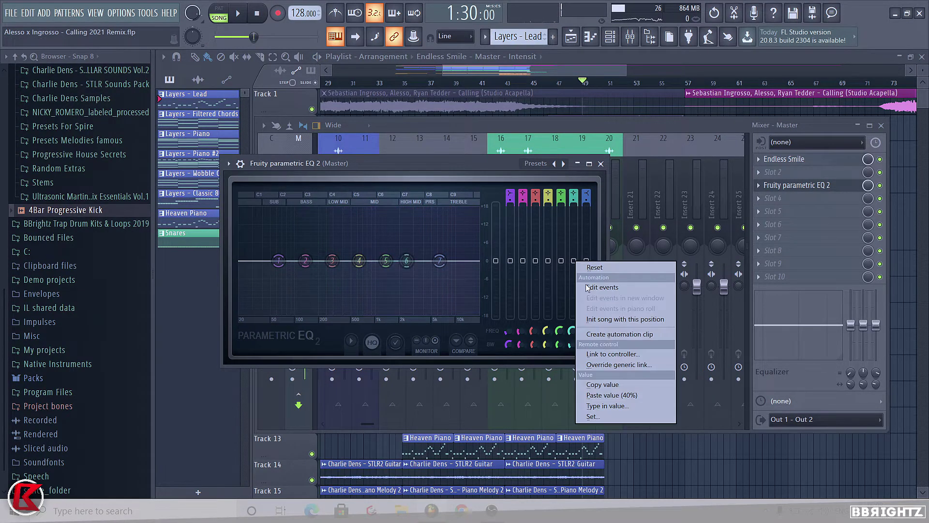
left_click(602, 339)
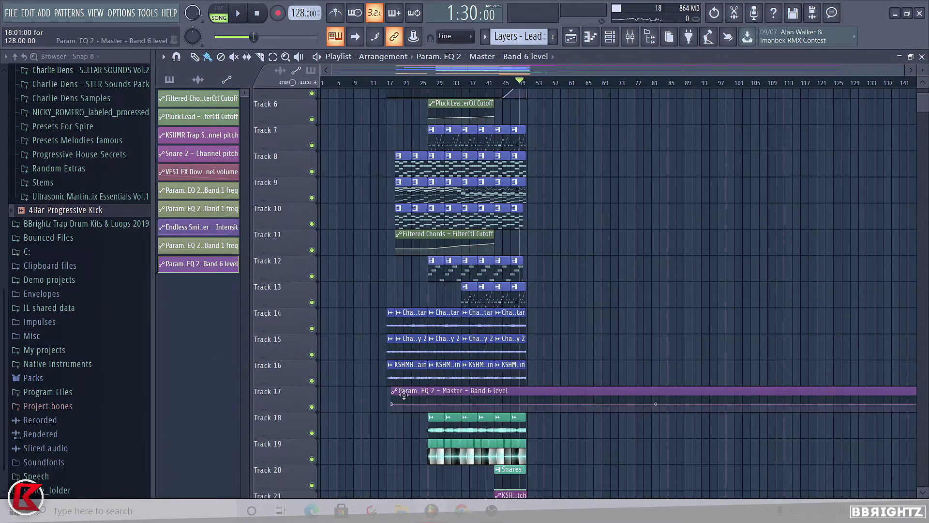
Step: Align the Band 6 level automation clip with the arrangement's start at bar 17 on Track 17 and enlarge the track's height
left_click_drag(405, 395, 399, 395)
left_click_drag(264, 409, 265, 467)
scroll(504, 303, "down", 5)
scroll(504, 302, "up", 8)
Step: Add automation points at bars 47, 50 and 51 so the band 6 level dips at bar 50 and returns at bar 51
right_click(500, 304)
scroll(583, 308, "up", 4)
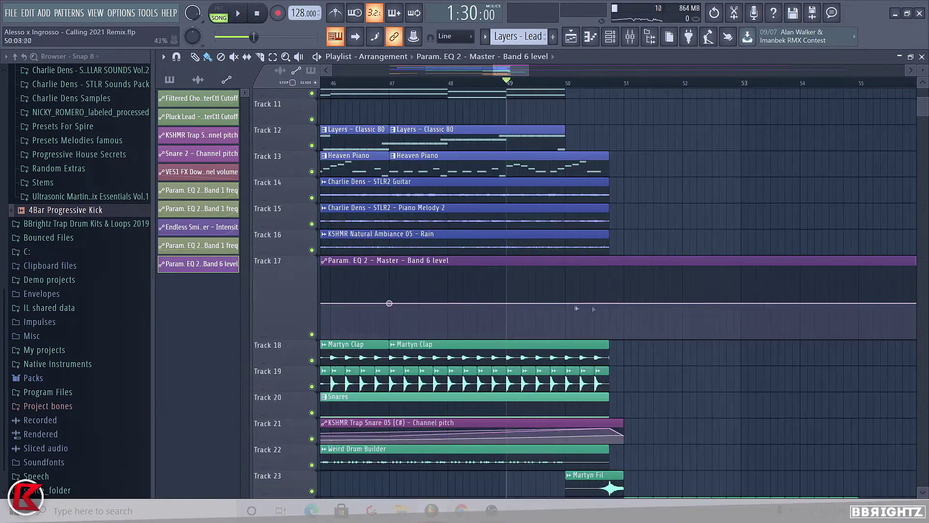
right_click(567, 312)
scroll(569, 310, "down", 5)
scroll(518, 188, "down", 8)
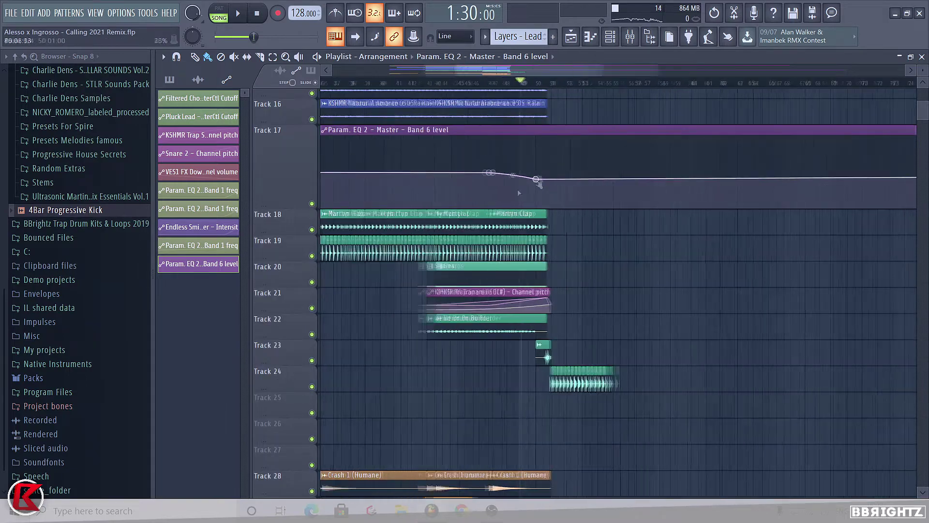
right_click(491, 172)
left_click(525, 369)
scroll(504, 180, "up", 4)
right_click(508, 174)
left_click(542, 369)
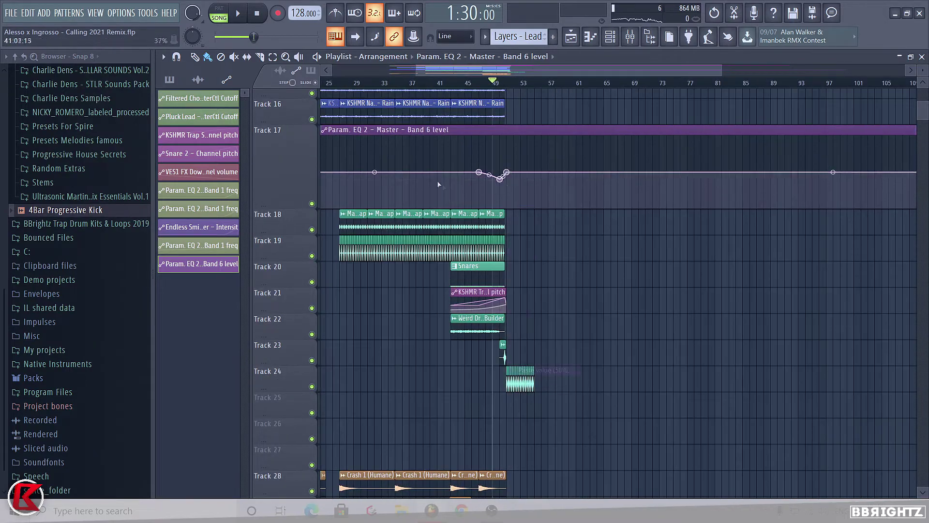
Step: Level out the end of the Band 6 level automation curve and trim the clip to end at bar 51
scroll(437, 181, "down", 4)
right_click(856, 172)
left_click(875, 189)
scroll(303, 141, "up", 4)
right_click(284, 126)
left_click(411, 219)
scroll(649, 191, "up", 2)
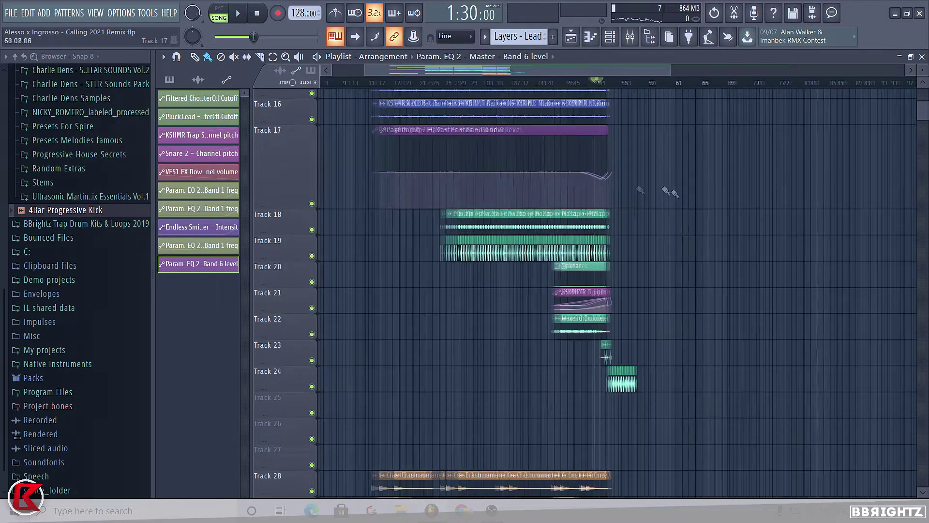
Step: Play the build-up and widen band 6 of the master's Fruity Parametric EQ 2 to a bandwidth of 44%
key("space")
key("F9")
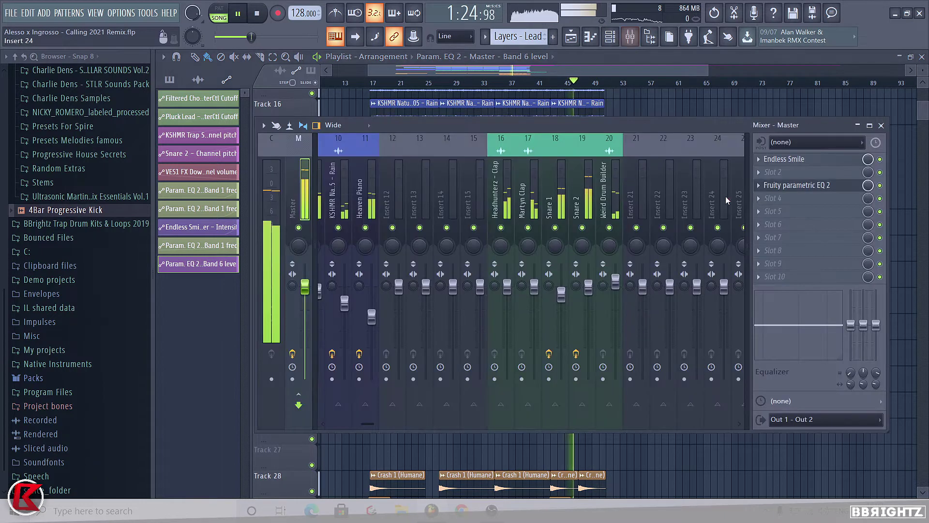
left_click(780, 186)
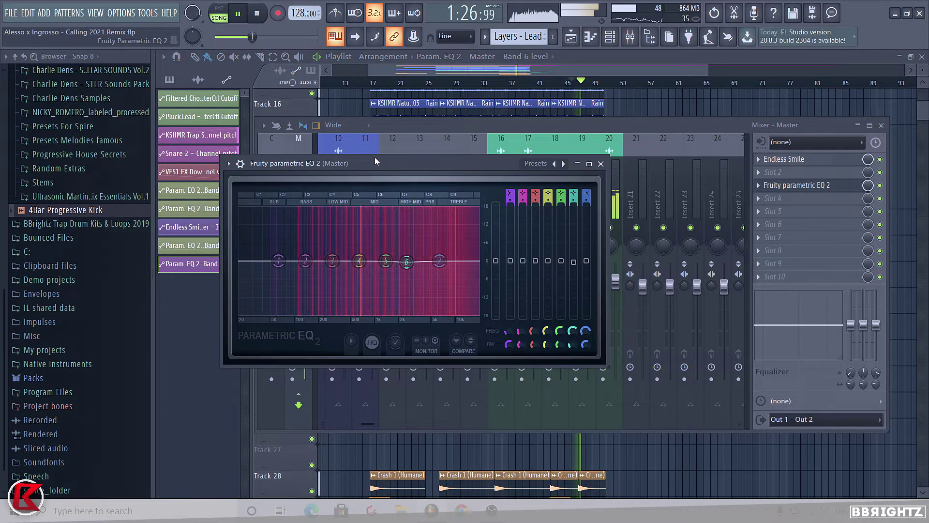
left_click_drag(406, 264, 416, 274)
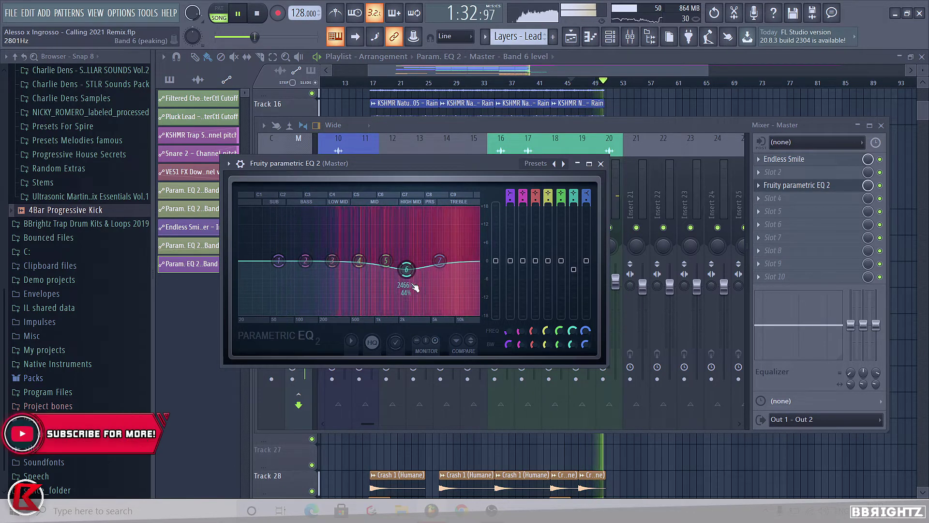
left_click(600, 164)
left_click(881, 126)
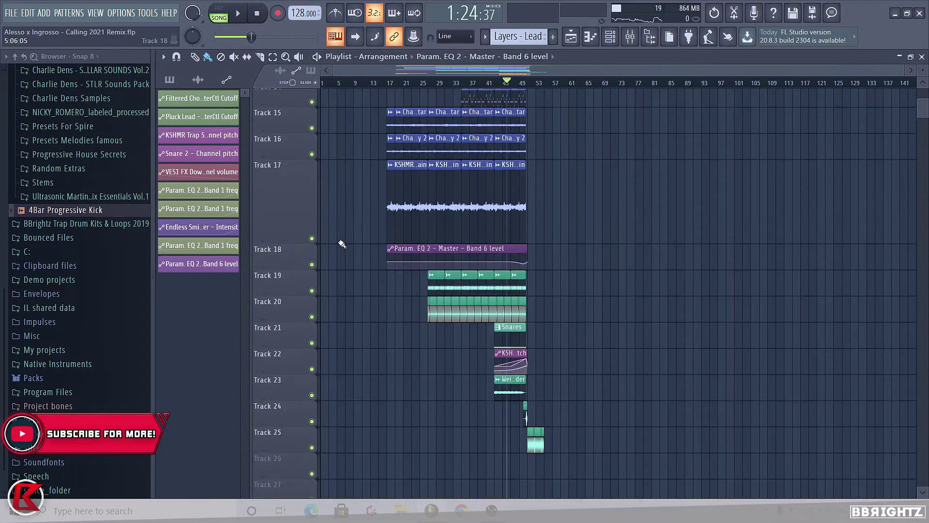
Step: Move the Param. EQ 2 - Master - Band 6 level clip to Track 6 and reset the enlarged track height
scroll(342, 244, "up", 3)
scroll(646, 387, "up", 6)
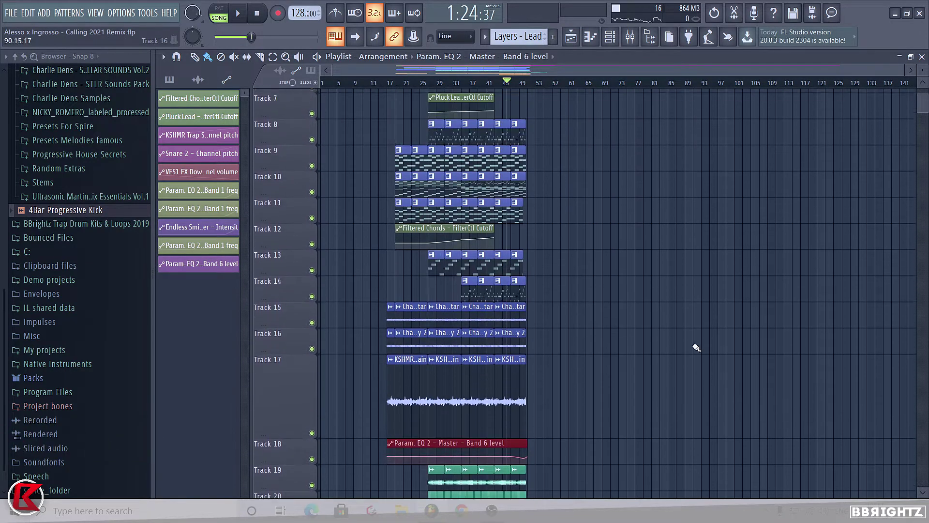
scroll(629, 329, "up", 5)
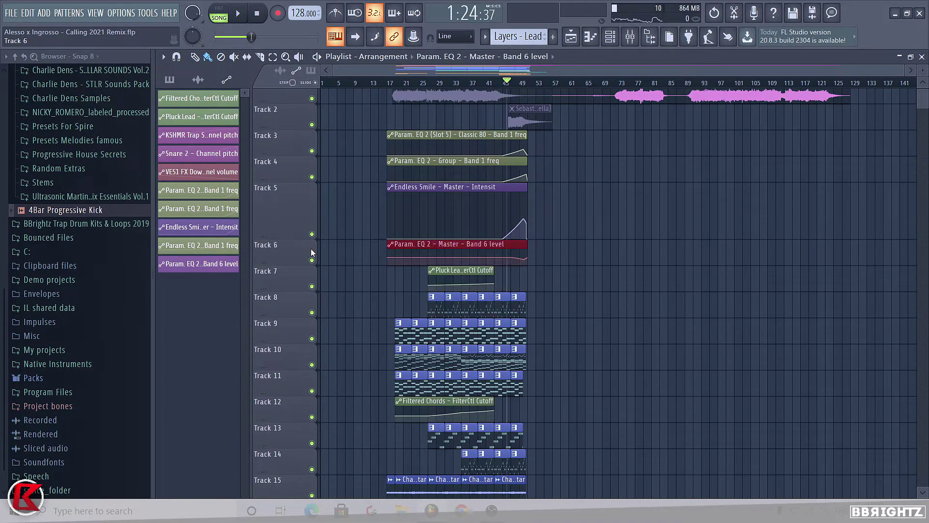
right_click(290, 223)
left_click(404, 293)
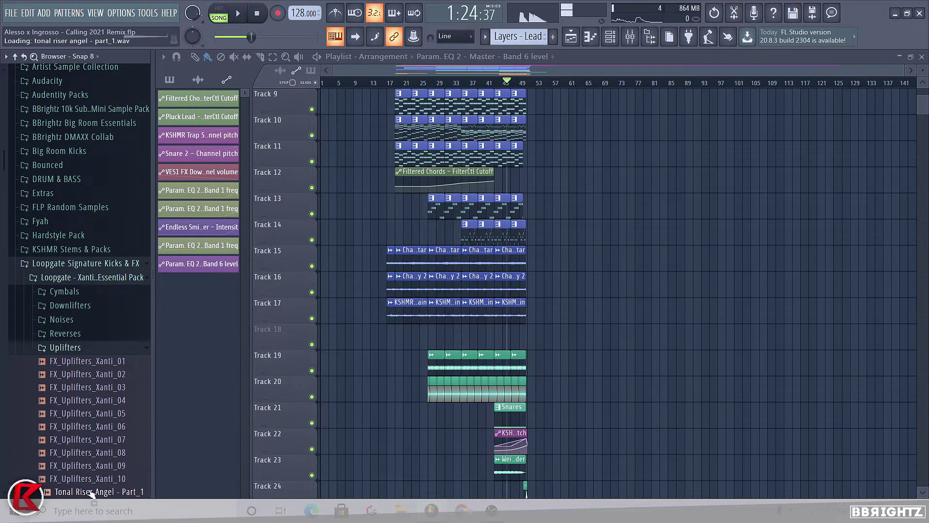
Step: Preview the Loopgate Xanti Uplifters samples and add FX_Uplifters_Xanti_01 at bar 44 on Track 35
scroll(87, 450, "down", 3)
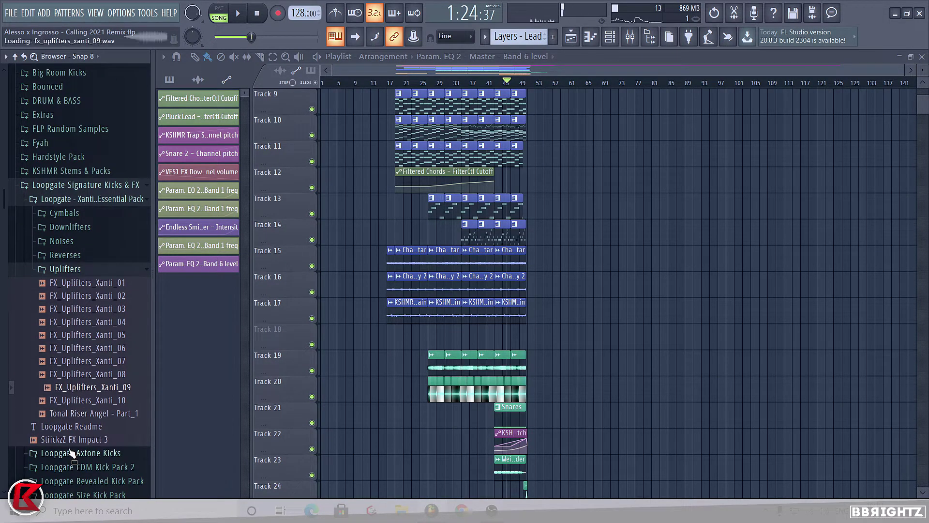
key("Up")
key("Up")
key("Up")
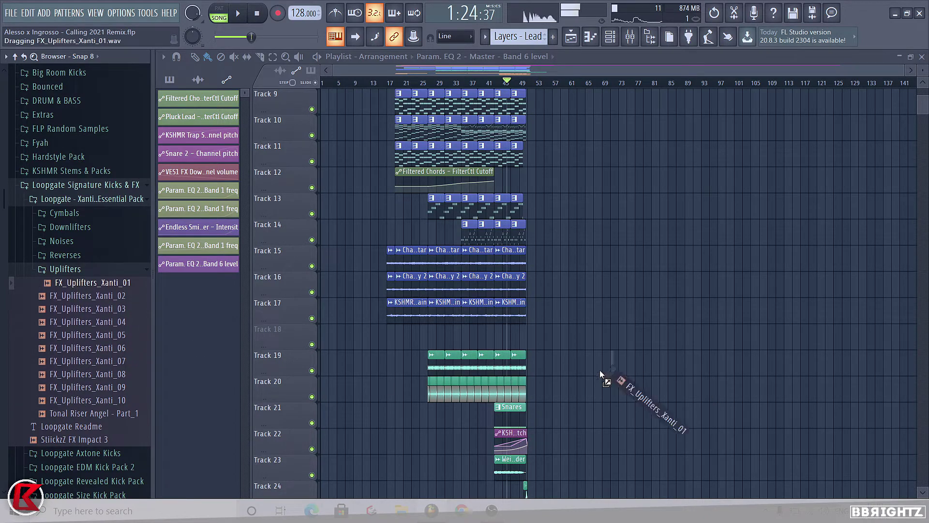
left_click_drag(600, 374, 600, 377)
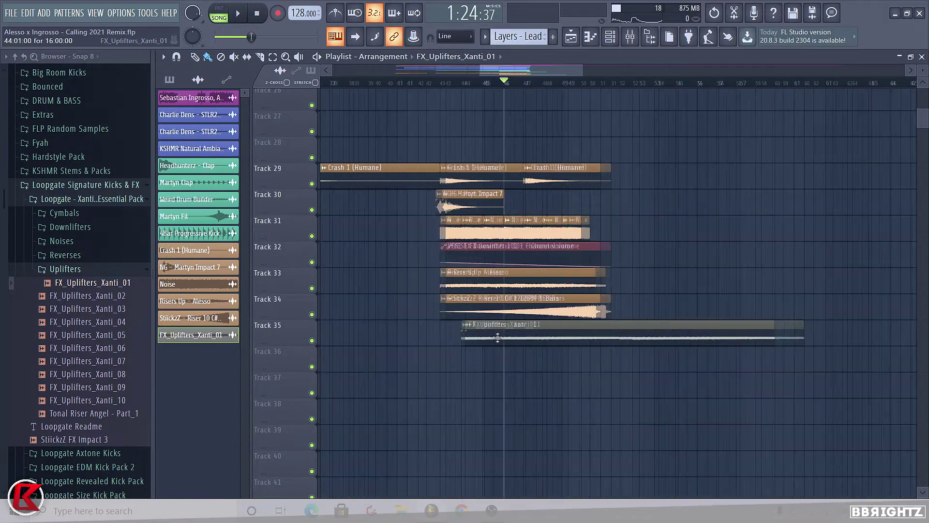
Step: Move FX_Uplifters_Xanti_01 to bar 43 on Track 35 and trim its end to match the Risers Up - Alesso clip
scroll(503, 338, "up", 4)
left_click_drag(562, 342, 532, 343)
key("space")
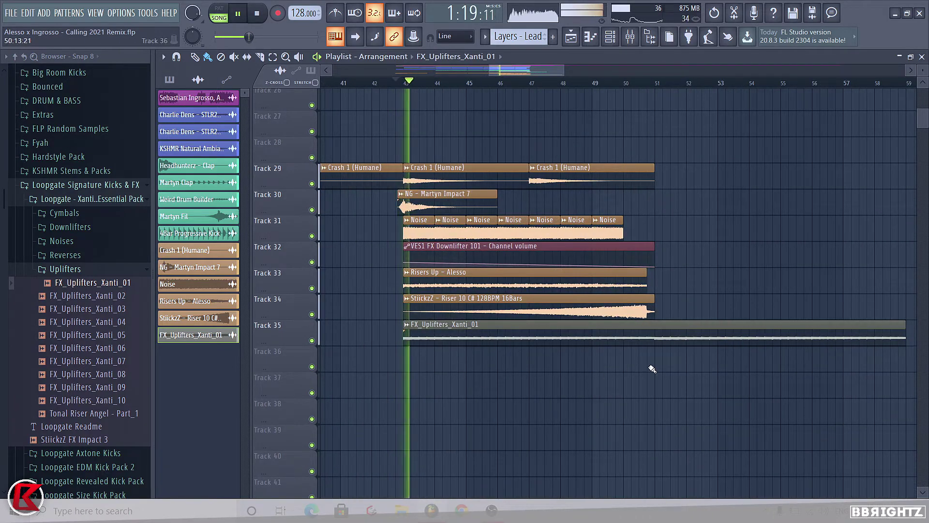
scroll(653, 358, "up", 4)
right_click(722, 338)
left_click_drag(658, 340, 661, 338)
scroll(678, 361, "down", 4)
right_click(665, 338)
scroll(651, 350, "up", 3)
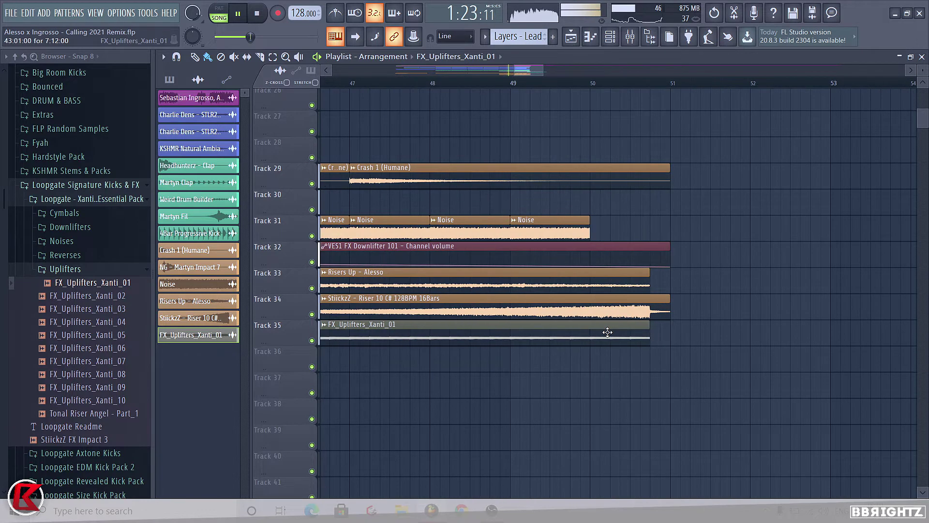
Step: Set the channel volume of FX_Uplifters_Xanti_01 to 54%
double_click(607, 332)
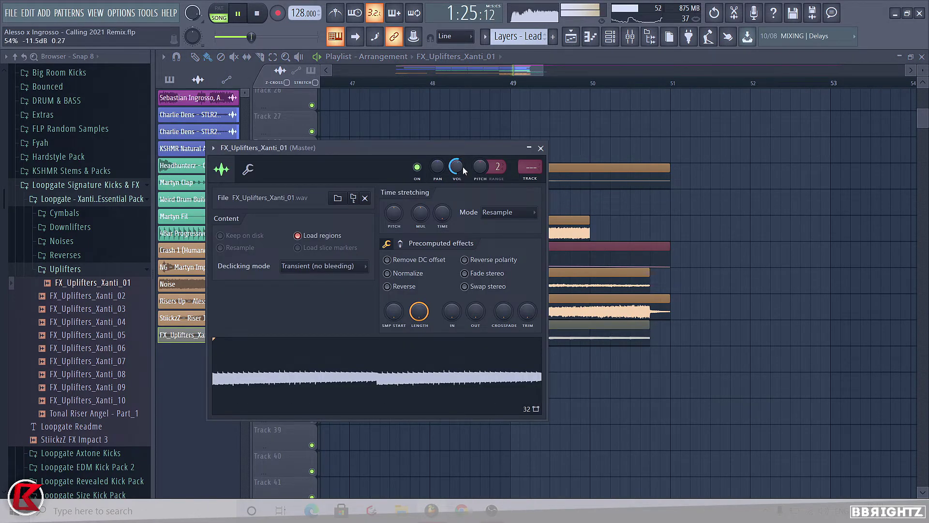
key("Escape")
scroll(719, 332, "down", 4)
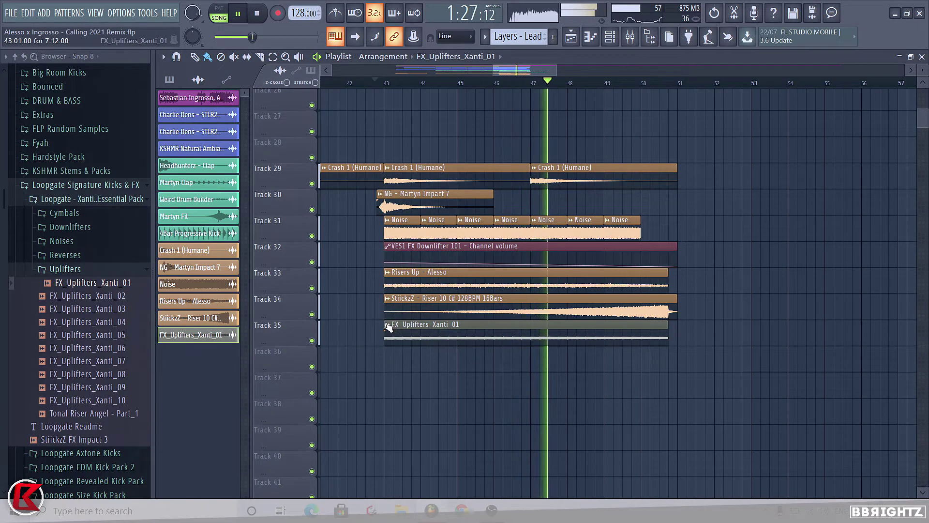
Step: Recolor the FX_Uplifters_Xanti_01 clip with the orange used by the other effects clips
left_click(387, 325)
left_click(425, 388)
left_click(430, 356)
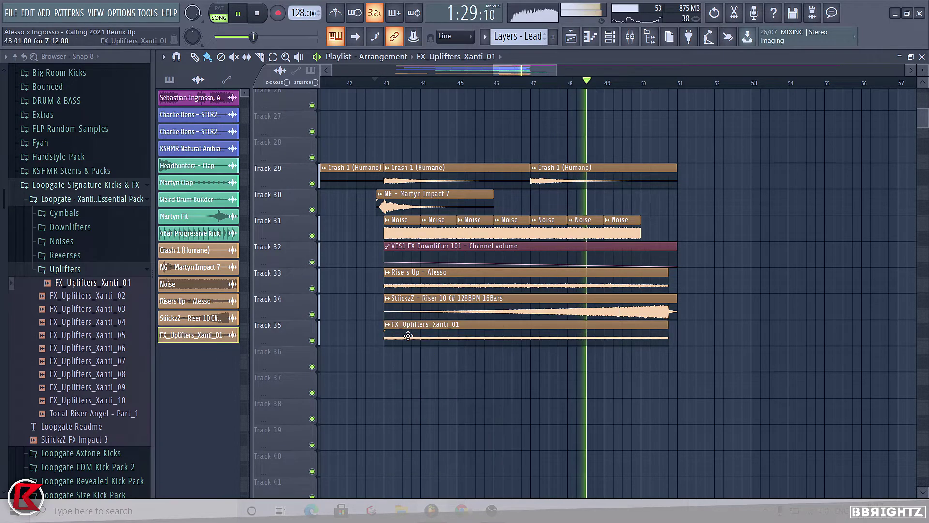
Step: Lower the FX_Uplifters_Xanti_01 channel volume to 43% while the build-up plays, and stop playback
double_click(408, 335)
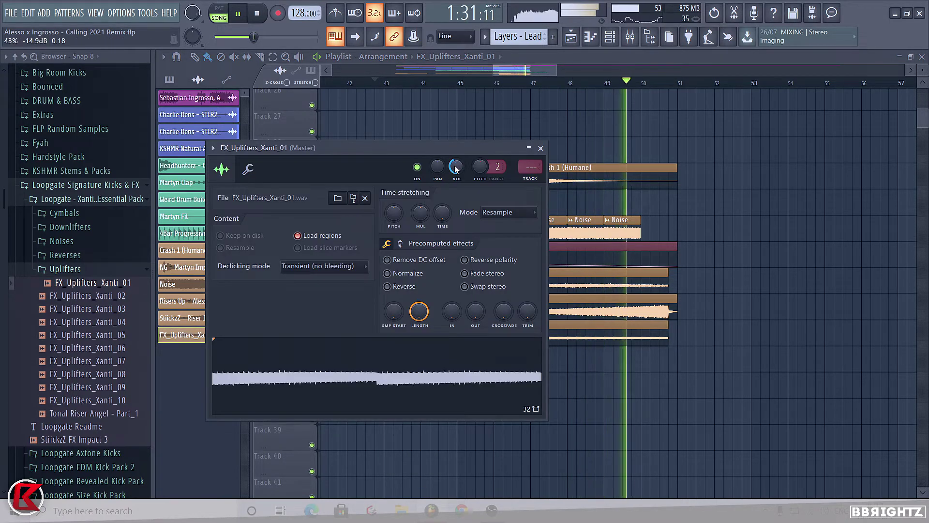
key("Escape")
scroll(395, 333, "down", 3)
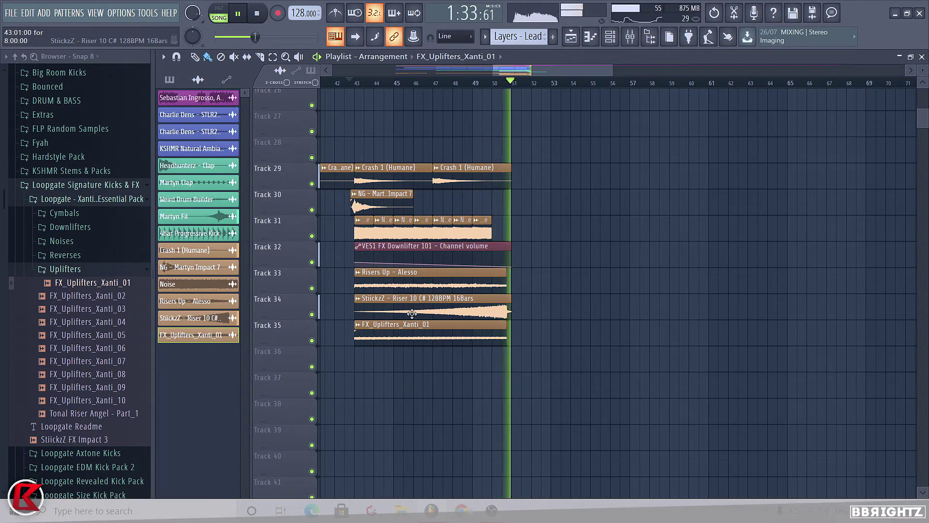
key("space")
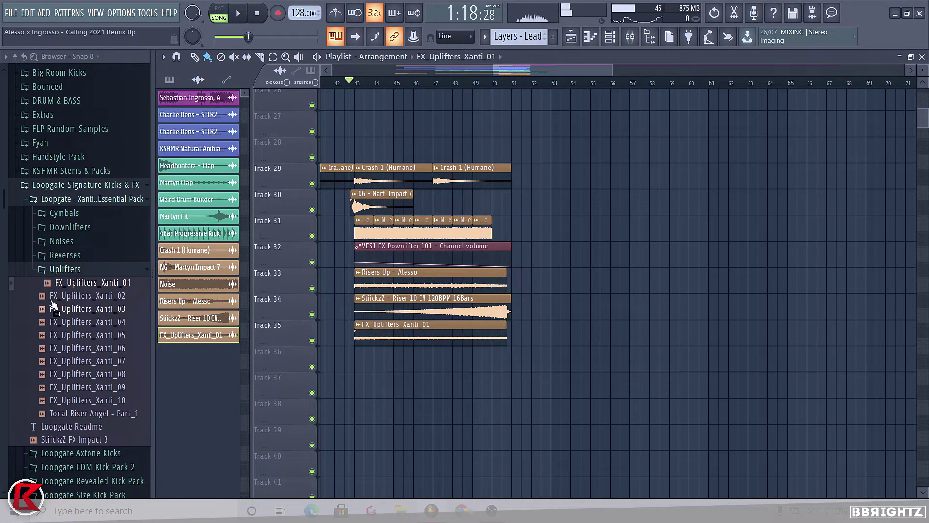
Step: Add the StiickzZ FX Impact 3 sample at bar 43 on Track 28 and adjust its channel volume during playback
left_click(72, 269)
left_click_drag(80, 295, 363, 206)
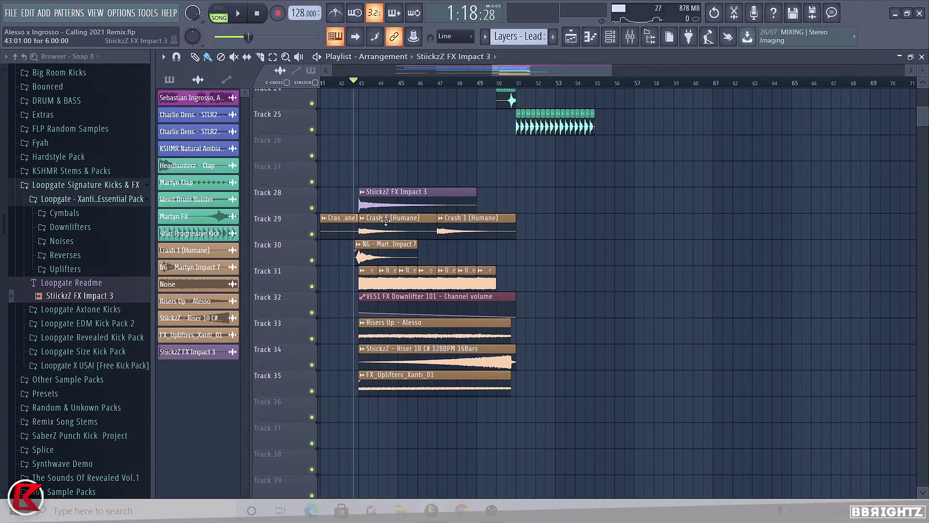
double_click(387, 191)
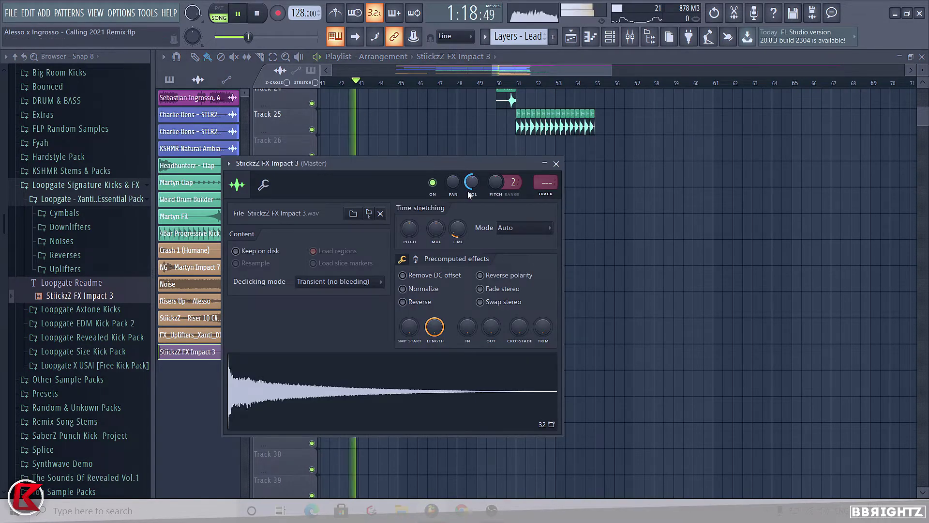
right_click(608, 267)
Step: Repeat StiickzZ FX Impact 3 at bar 47 and trim the last impact and crash clips to end with the risers
scroll(649, 252, "down", 5)
scroll(611, 223, "up", 4)
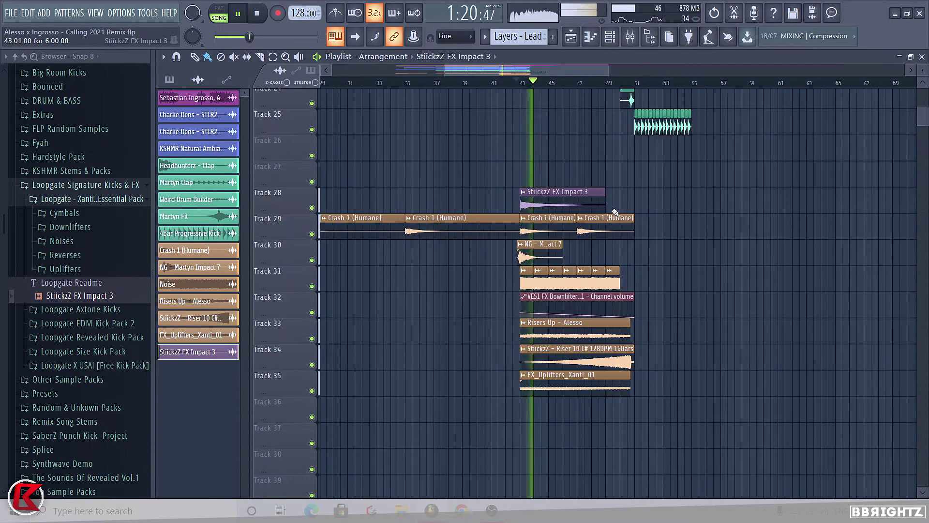
left_click_drag(568, 207, 628, 211)
right_click(585, 201)
scroll(636, 254, "up", 4)
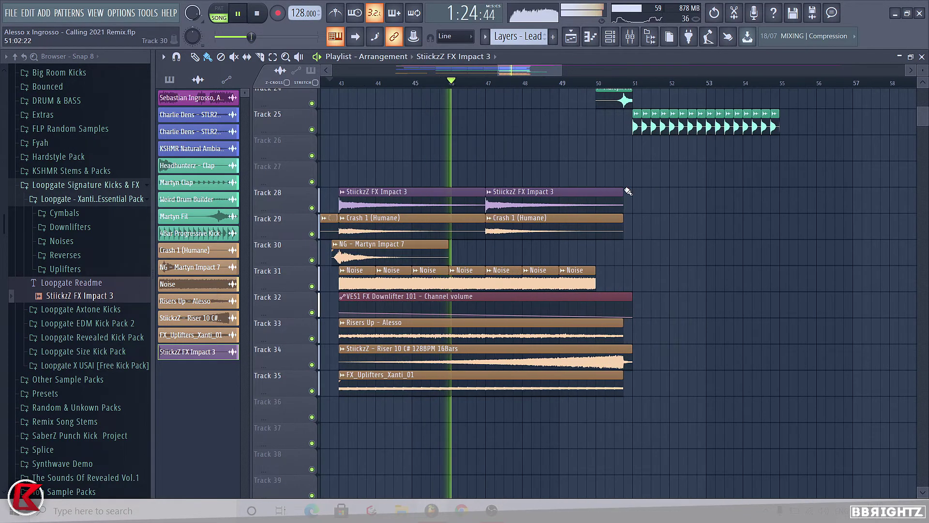
Step: Trim the StiickzZ - Riser 10 clip on Track 34 to end level with the other risers before bar 51
scroll(630, 363, "up", 3)
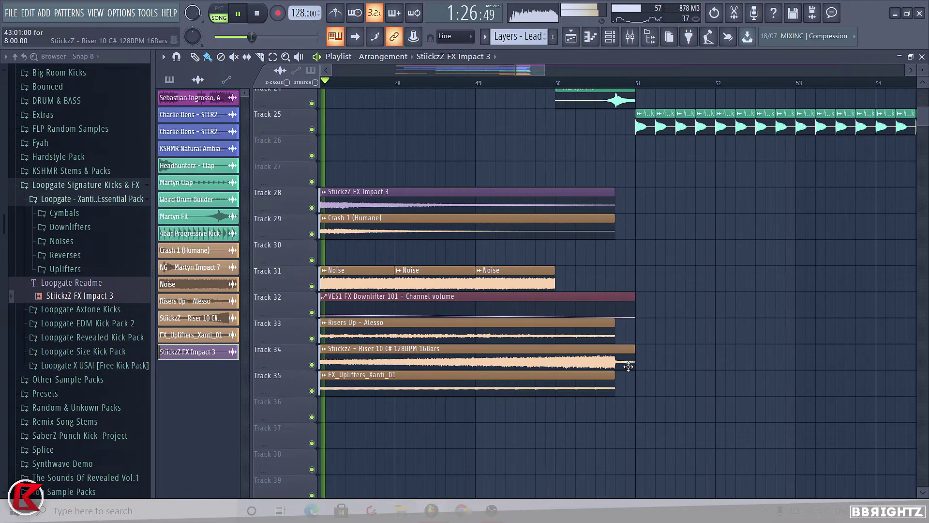
left_click_drag(630, 363, 615, 363)
scroll(669, 260, "down", 4)
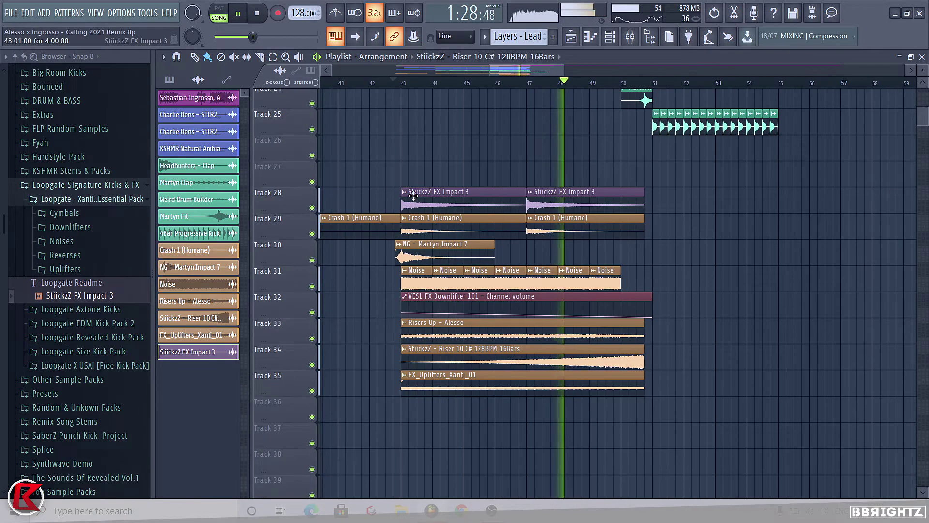
Step: Recolor the StiickzZ FX Impact 3 clips with the orange of the effects group
left_click(406, 193)
left_click(441, 256)
left_click(446, 321)
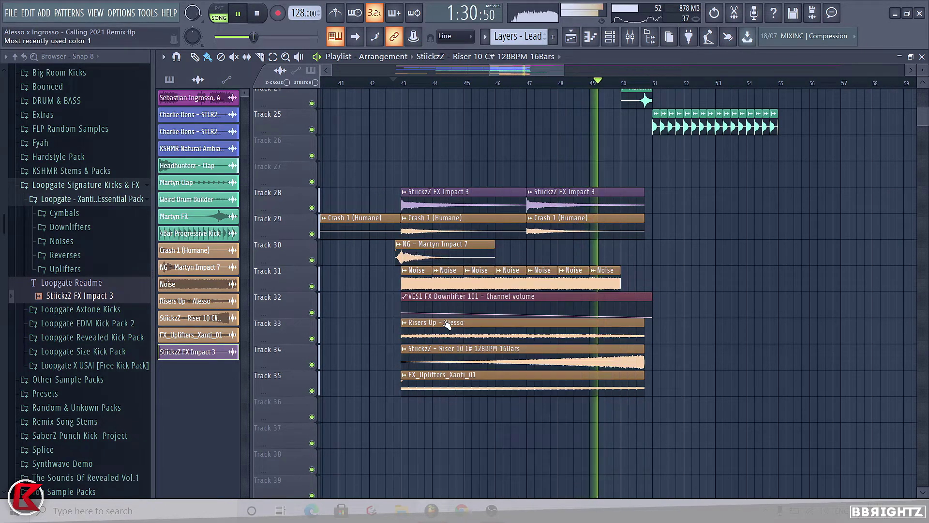
Step: Add Crash loop 128 at bar 51 on Track 26 and play the drop from there
scroll(694, 329, "down", 3)
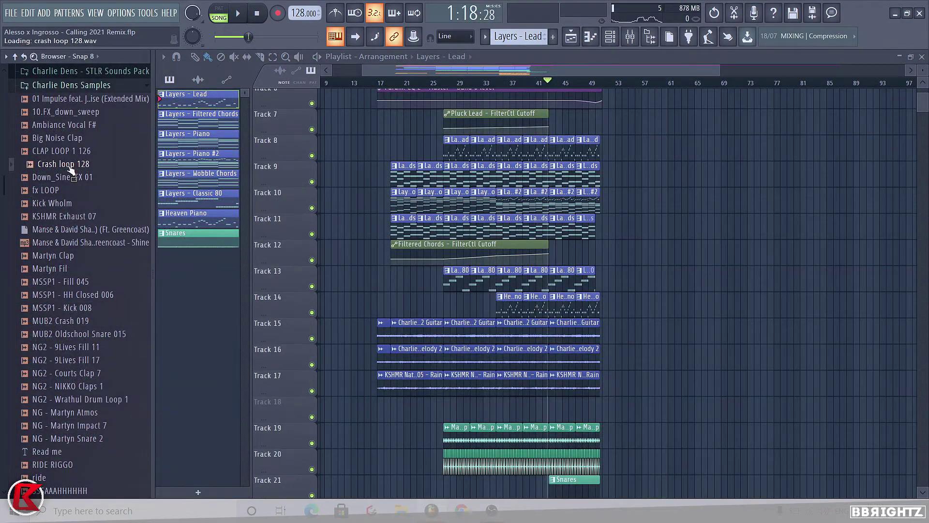
left_click_drag(533, 369, 628, 355)
scroll(669, 86, "up", 5)
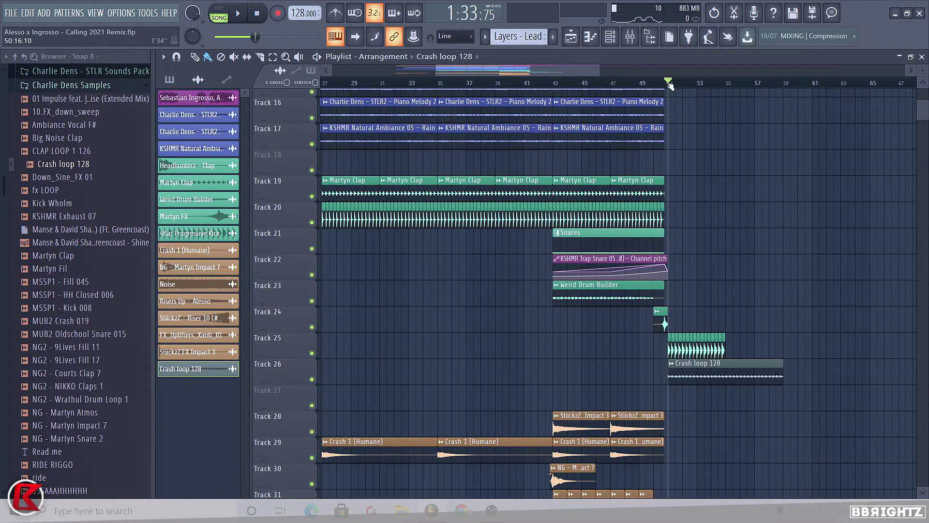
key("space")
scroll(662, 274, "down", 3)
scroll(777, 291, "up", 3)
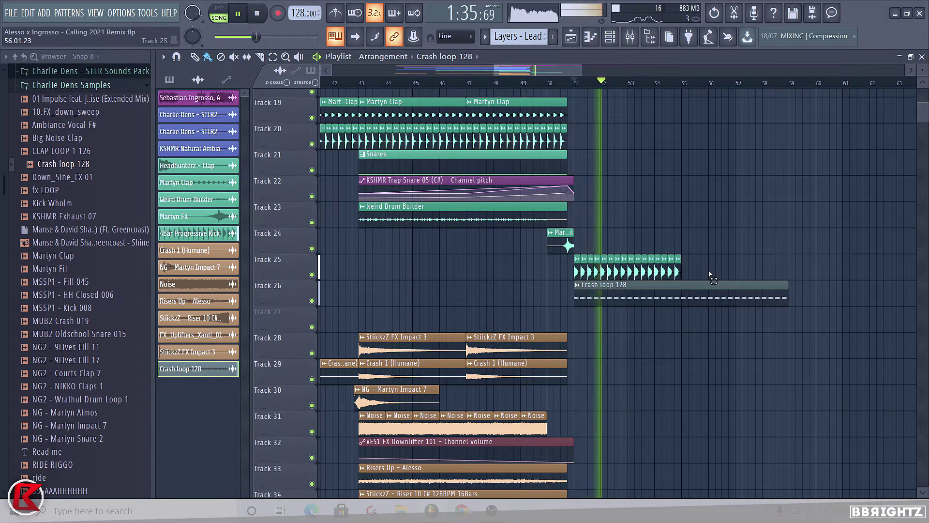
Step: Duplicate the progressive kick clips on Track 25 so they run from bar 51 to bar 59
left_click_drag(710, 275, 571, 259)
key("ctrl+b")
left_click(813, 292, "ctrl")
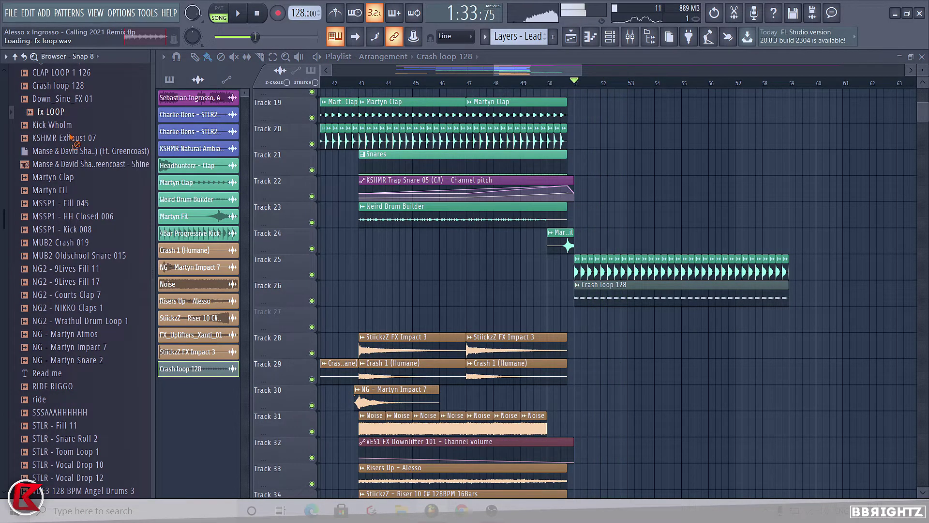
Step: Add the fx LOOP sample on Track 36, align it to bar 51 and play the drop
left_click_drag(71, 138, 611, 415)
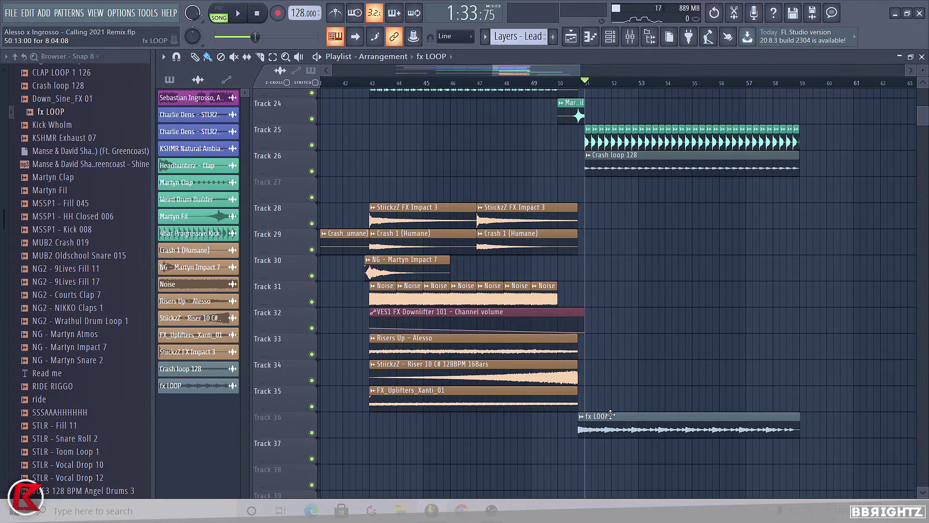
scroll(795, 466, "up", 2)
key("space")
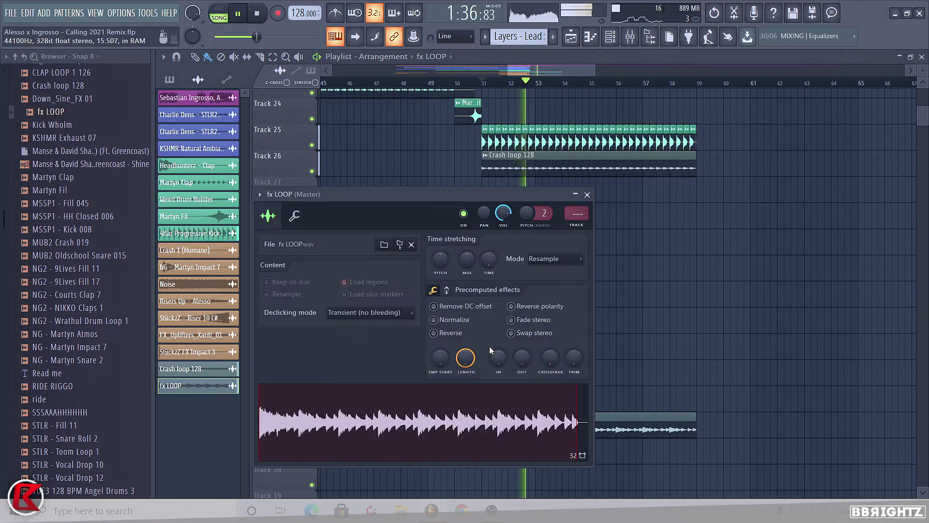
Step: Recolor the fx LOOP clip with the orange of the effects group
left_click(485, 417)
left_click(497, 421)
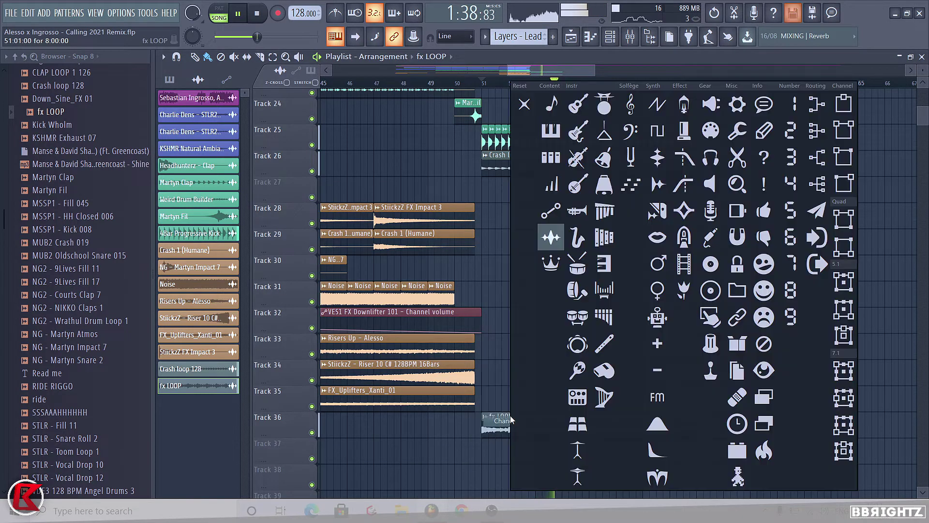
left_click(460, 433)
left_click(485, 416)
left_click(532, 411)
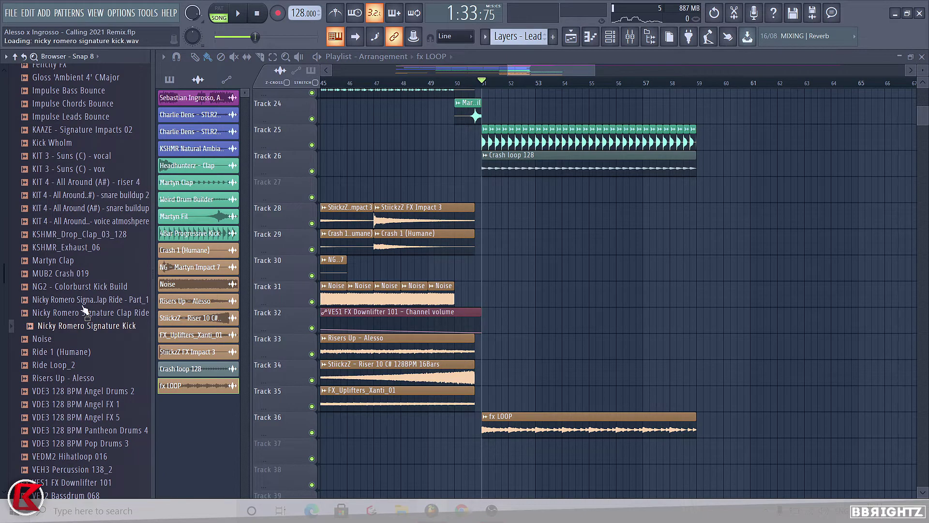
Step: Place Nicky Romero Signature Clap Ride - Part_1 repeatedly on Track 27 from bar 51 to bar 59, removing the excess clips
mouse_move(84, 302)
left_mouse_down()
mouse_move(659, 239)
mouse_move(498, 190)
mouse_move(766, 192)
left_mouse_up()
scroll(498, 191, "up", 1)
left_click(603, 210)
double_click(531, 194)
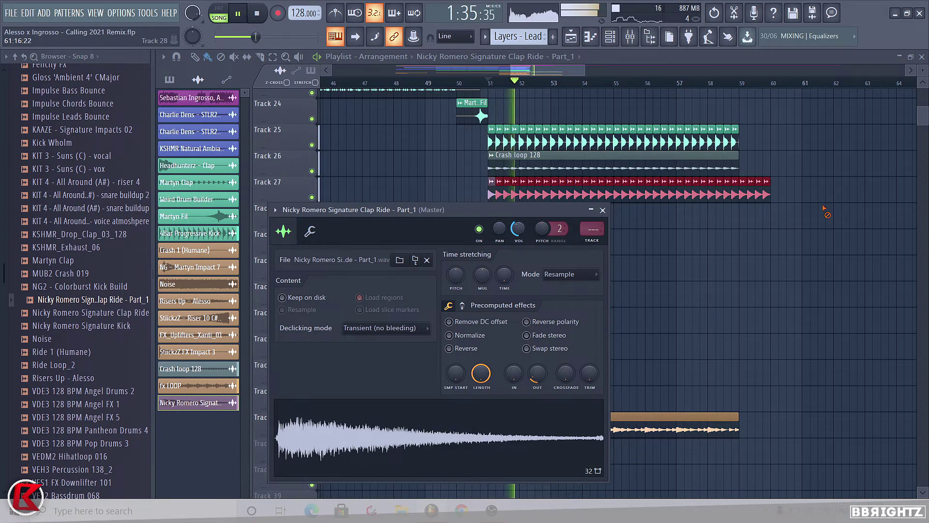
right_click(753, 191)
Step: Mute the fx LOOP clip on Track 36 and check the clap ride's channel settings during playback
right_click(655, 422, "alt")
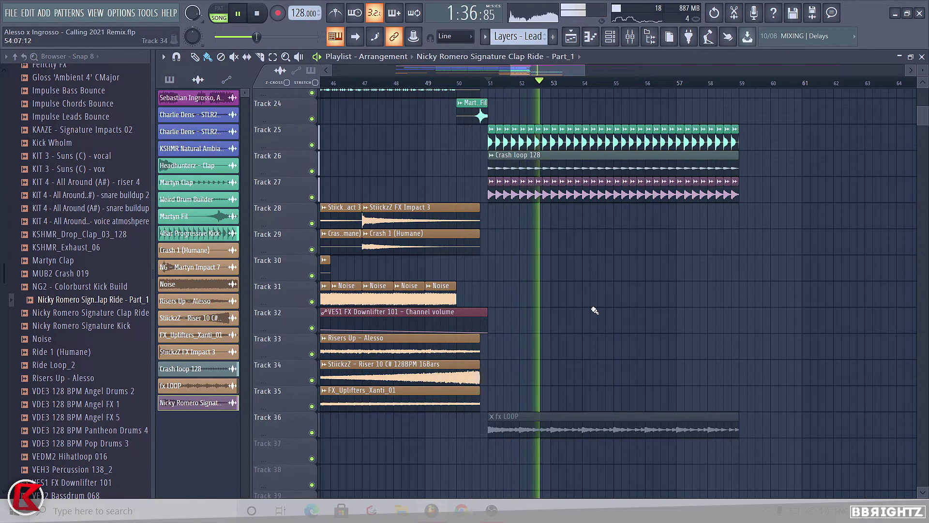
double_click(555, 194)
left_click(602, 210)
scroll(642, 264, "down", 5)
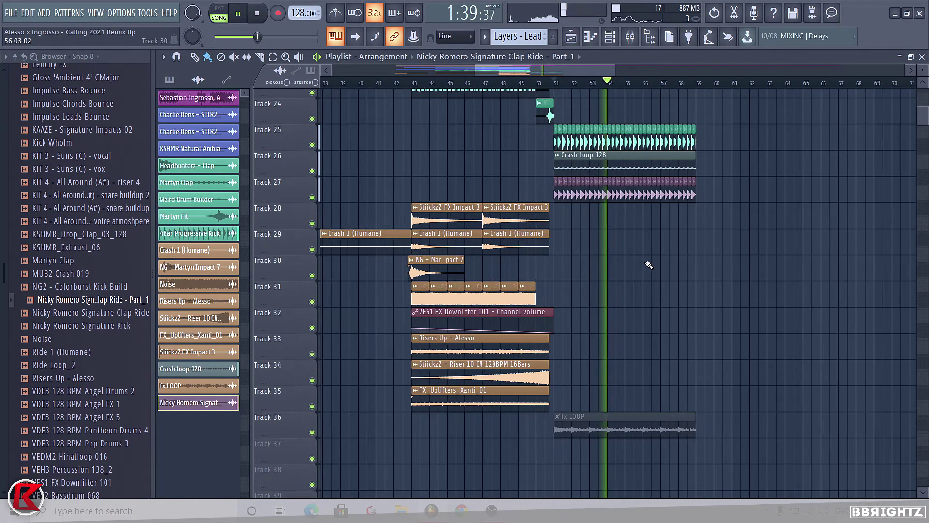
Step: Move all effects clips from Track 28 downward three tracks lower, leaving Tracks 28 to 30 empty
left_click_drag(755, 210, 329, 436, "ctrl")
key("shift+Down")
key("shift+Down")
key("shift+Down")
left_click(818, 210, "ctrl")
scroll(822, 212, "up", 5)
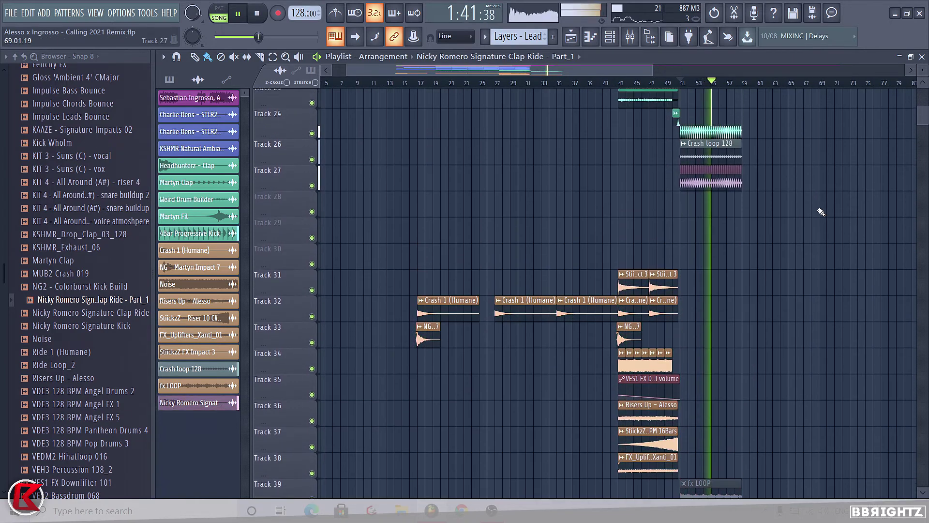
scroll(796, 223, "up", 4)
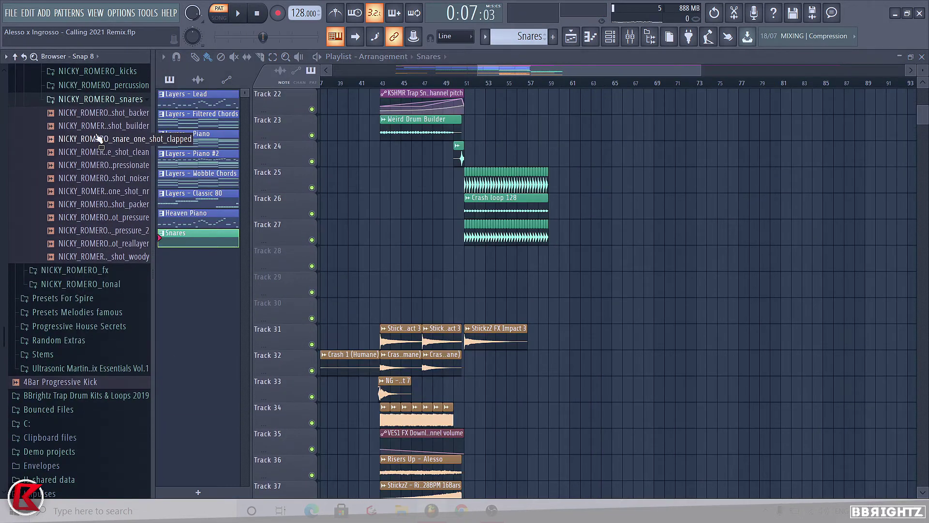
Step: Preview the one-shots in the NICKY_ROMERO_snares folder and add the nr snare to the channel rack
key("Down")
key("Down")
key("Down")
key("Down")
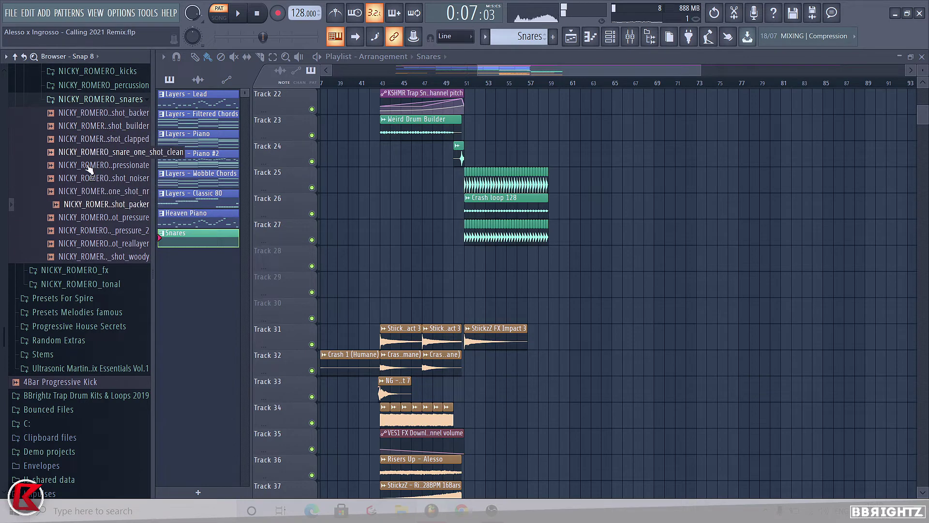
key("Up")
key("Up")
key("Up")
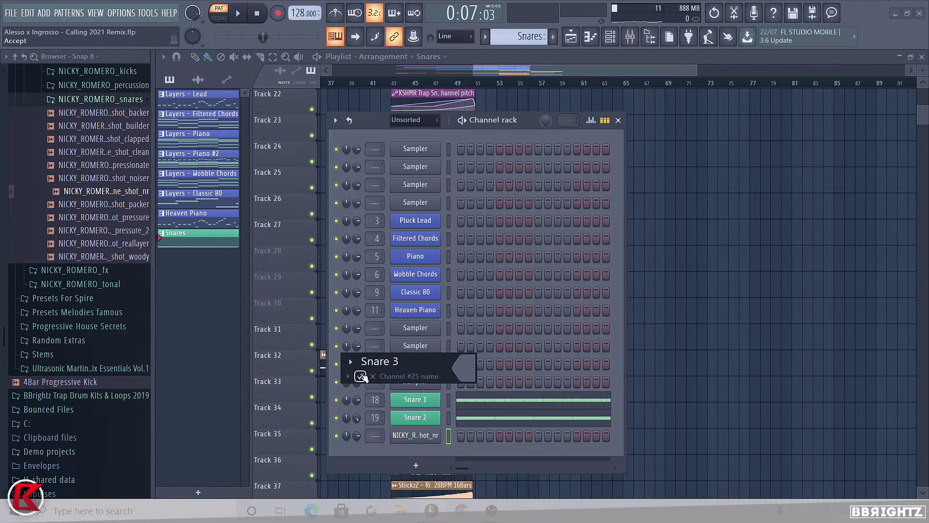
Step: Name the new snare channel Snare 3 and give it the green of the other snares
left_click(465, 367)
left_click(482, 348)
key("Return")
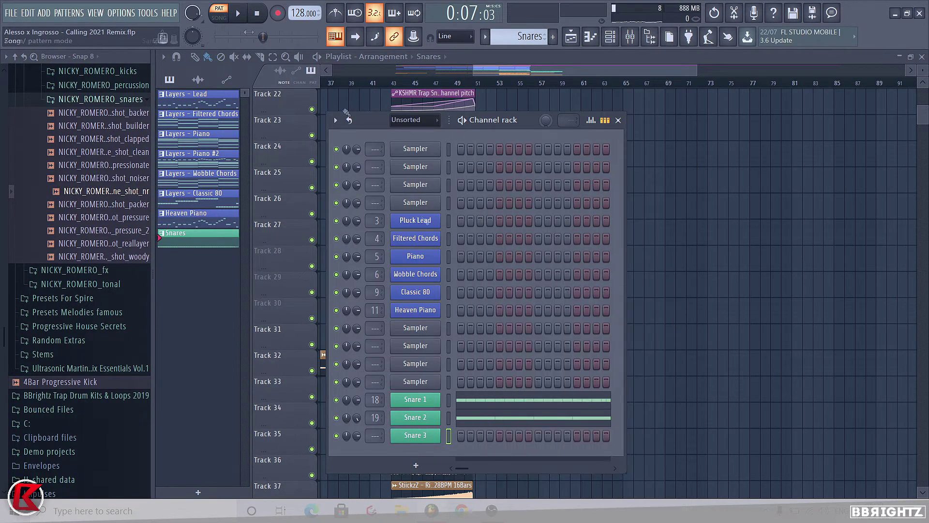
Step: Draw a rising four-note run of short notes from C5 at bar 5 in Snare 3's piano roll and select it
right_click(420, 436)
left_click(465, 353)
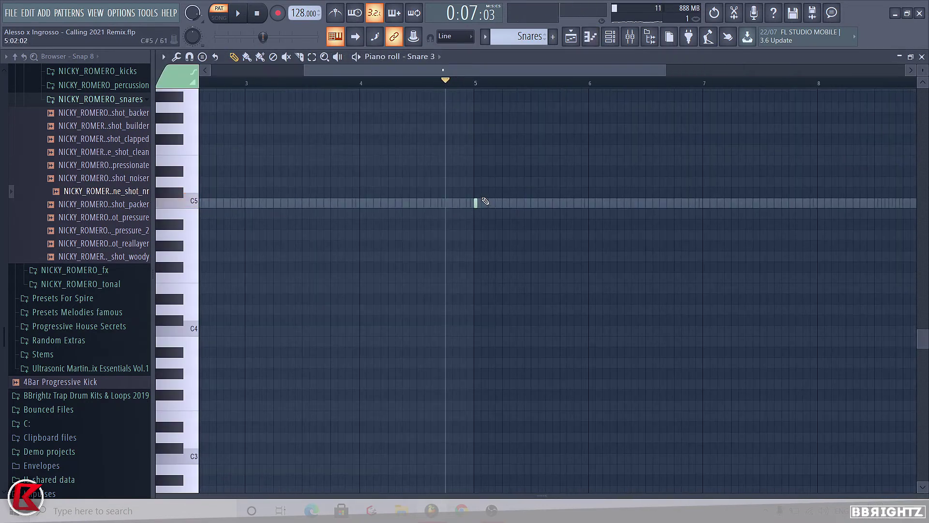
left_click_drag(513, 214, 419, 117)
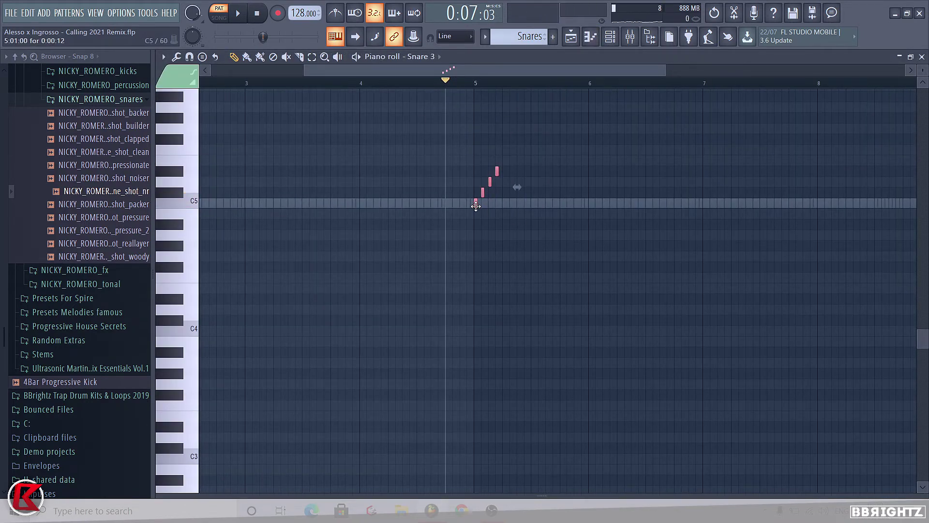
Step: Play the pattern and duplicate the rising Snare 3 run repeatedly from bar 5 to about bar 7
key("space")
key("ctrl+a")
key("ctrl+b")
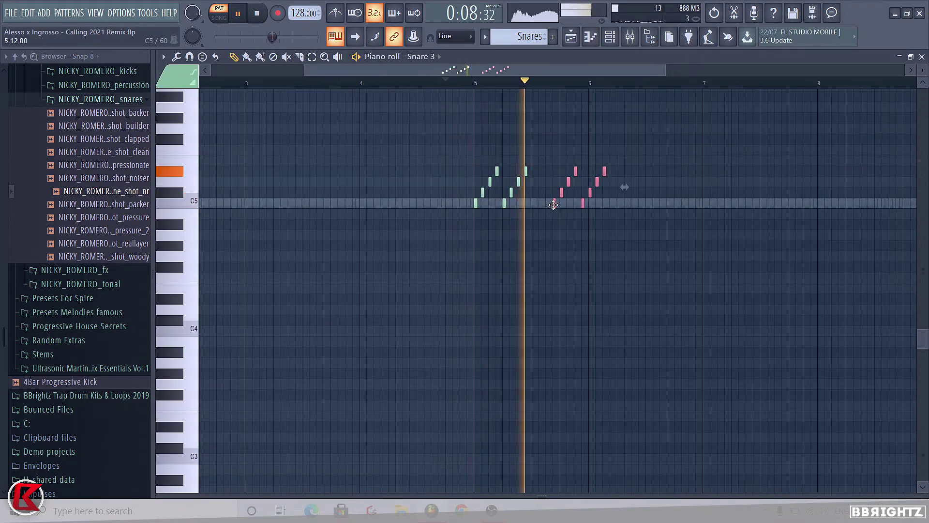
left_click_drag(646, 242, 442, 108)
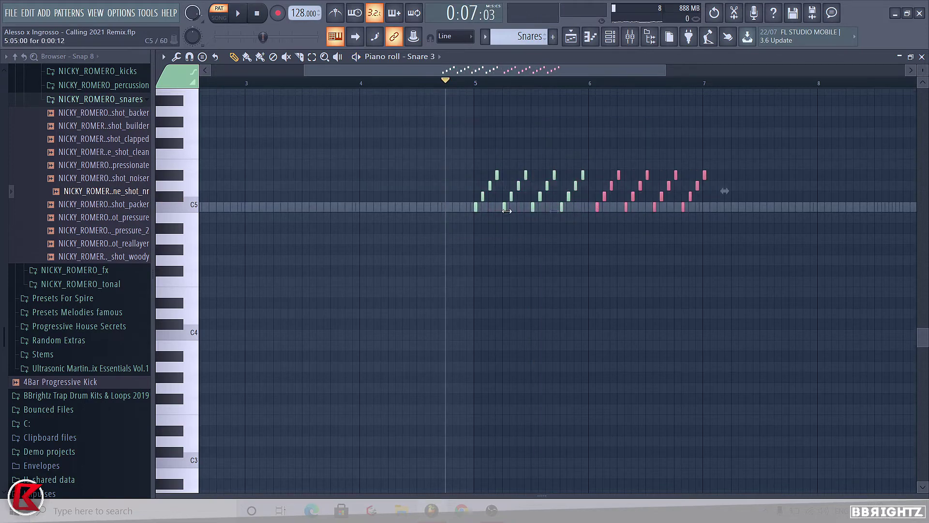
Step: Duplicate the Snare 3 runs from bar 7 to nearly bar 9 and delete the surplus notes at the end
scroll(596, 208, "up", 2)
left_click_drag(598, 207, 588, 207)
scroll(382, 216, "down", 3)
left_click_drag(623, 261, 373, 121)
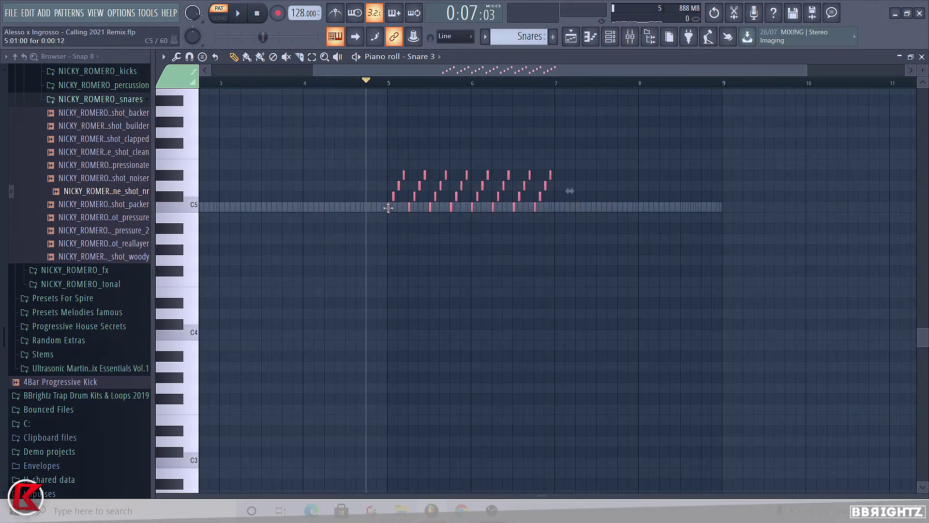
left_click_drag(388, 208, 556, 208)
scroll(647, 212, "up", 1)
left_click_drag(864, 233, 714, 117)
key("Delete")
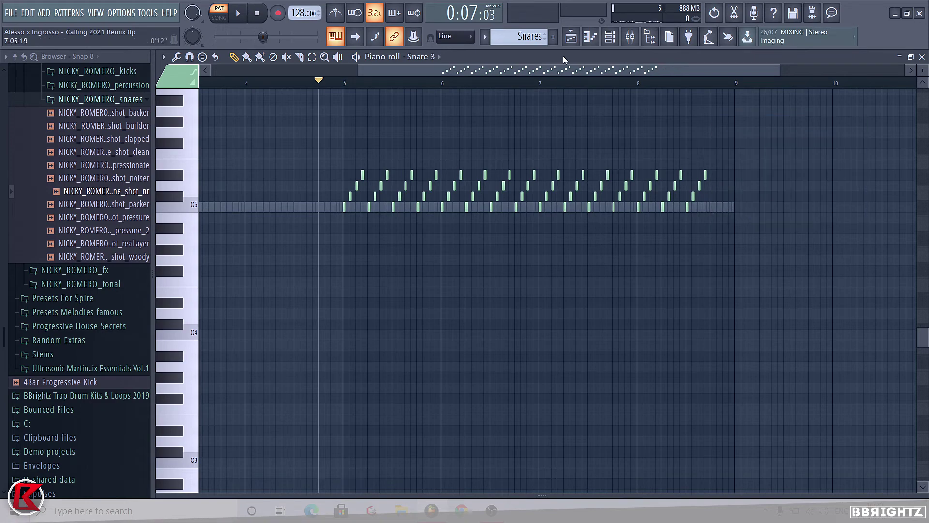
Step: Select all Snare 3 notes and give them a shallow, linearly rising fine pitch ramp from bar 5 to about bar 9
key("space")
key("ctrl+a")
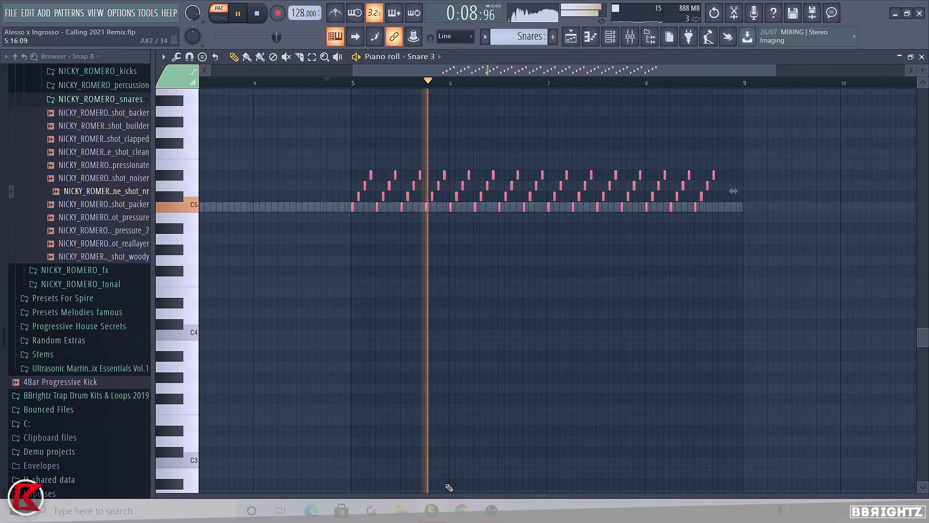
left_click_drag(463, 495, 463, 290)
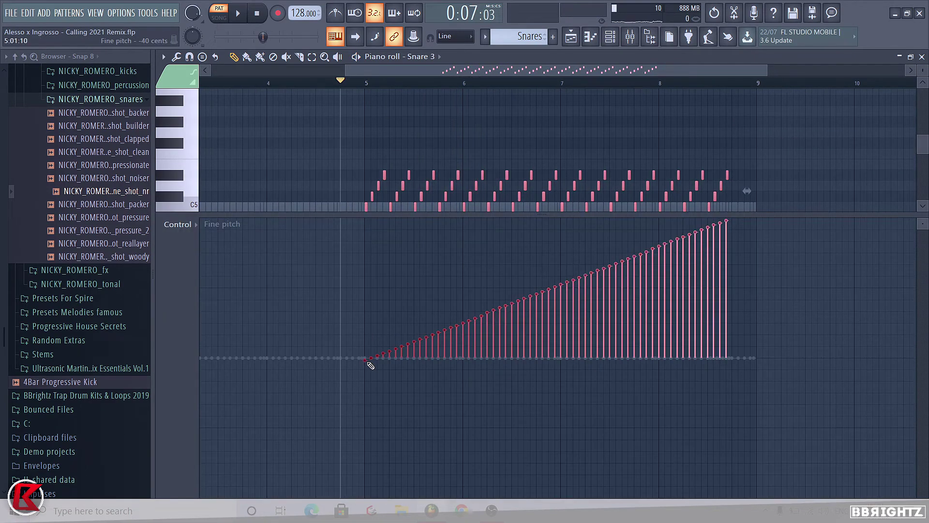
key("space")
mouse_move(366, 361)
left_mouse_down()
mouse_move(757, 318)
mouse_move(768, 331)
left_mouse_up()
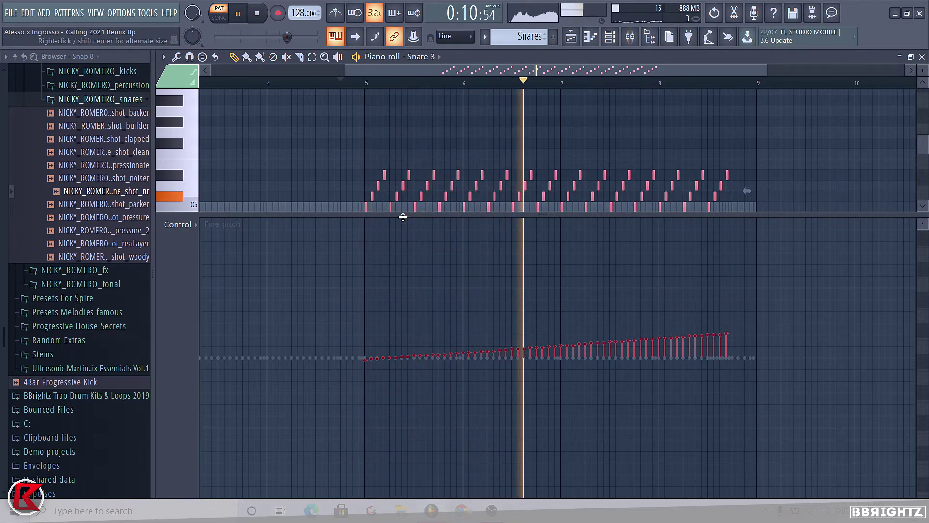
left_click_drag(402, 217, 424, 496)
left_click(535, 301, "ctrl")
Step: Open the mixer and select the Weird Drum Builder track beside the snare tracks
left_click(630, 37)
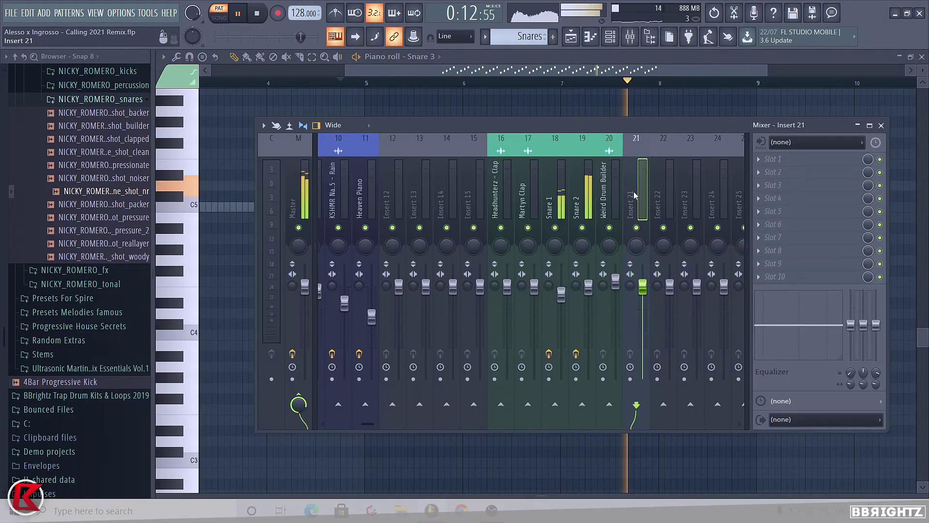
left_click(606, 194)
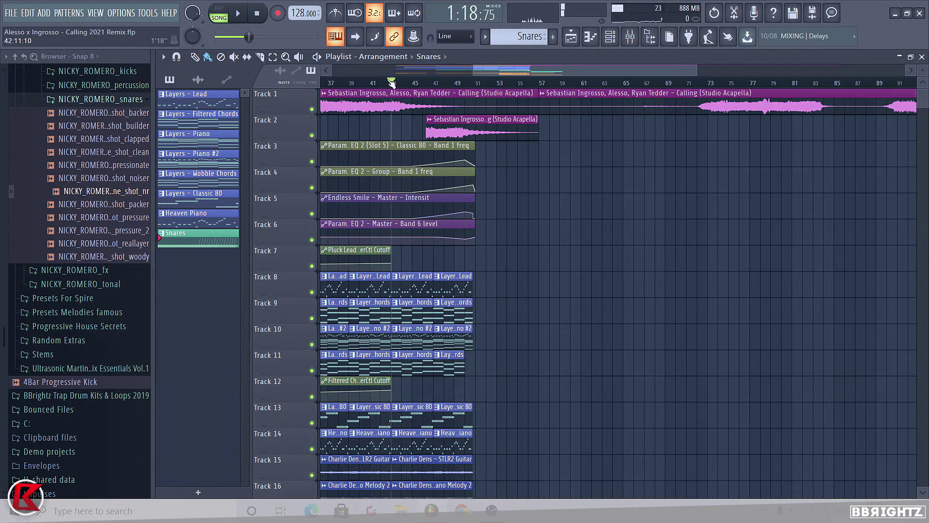
Step: Play the arrangement from about bar 43 through the end of the build-up and look over its tracks
key("space")
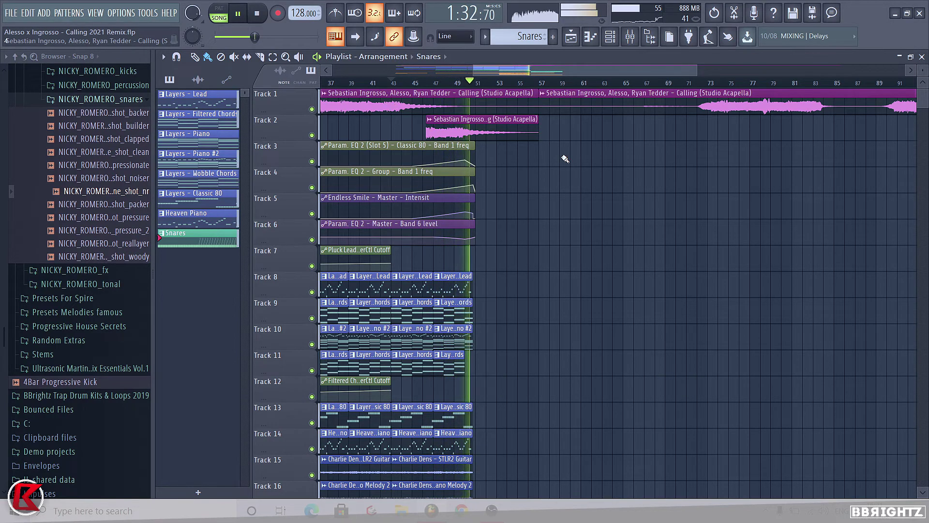
key("space")
scroll(454, 401, "down", 4)
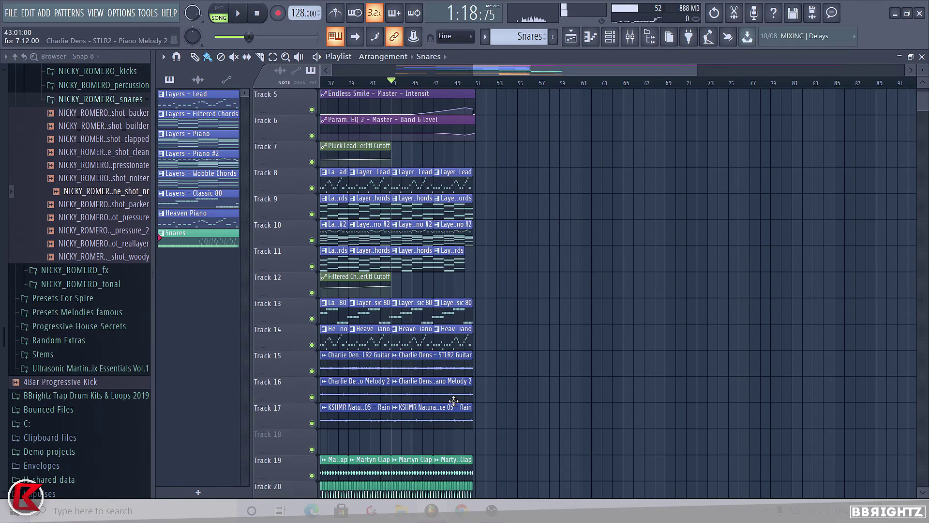
scroll(467, 328, "up", 4)
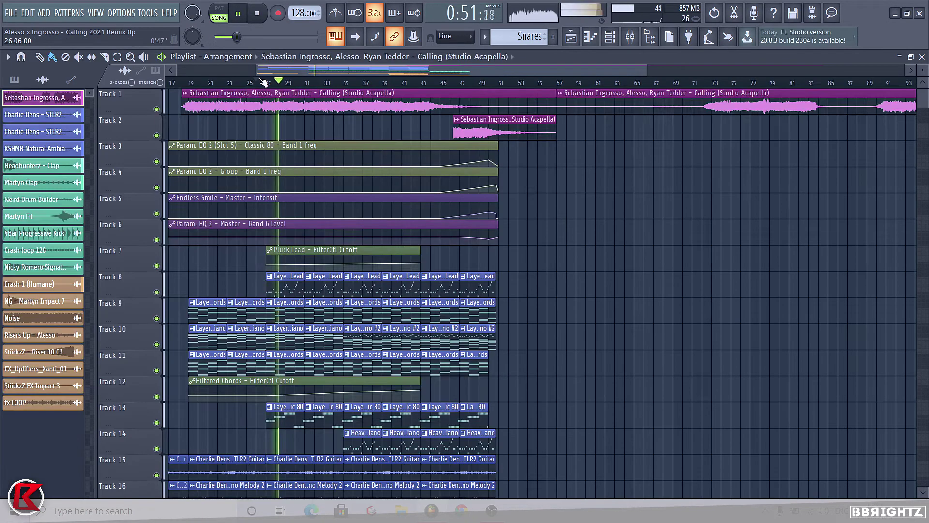